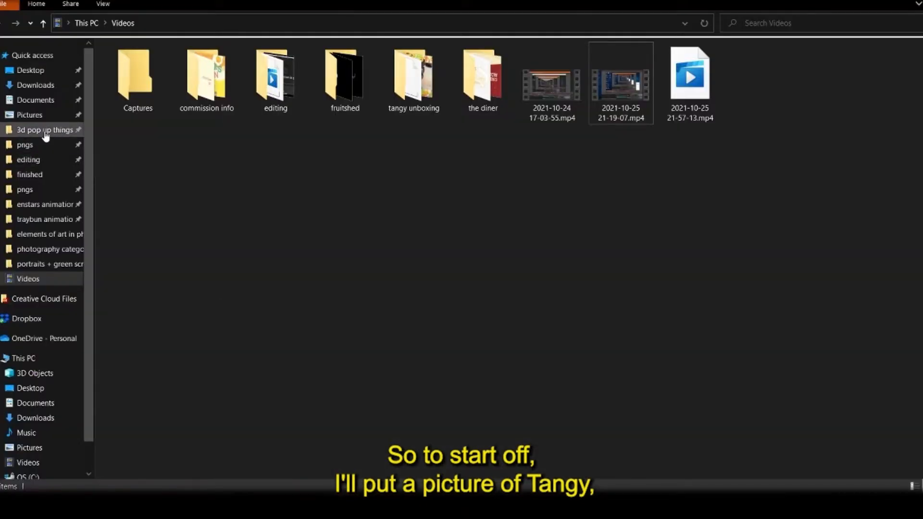
# - Import IMG_3728.JPG from the 3d pop up things folder into Comp 1 in After Effects
pyautogui.click(45, 136)
pyautogui.moveTo(342, 164); pyautogui.dragTo(250, 220)
pyautogui.click(146, 84)
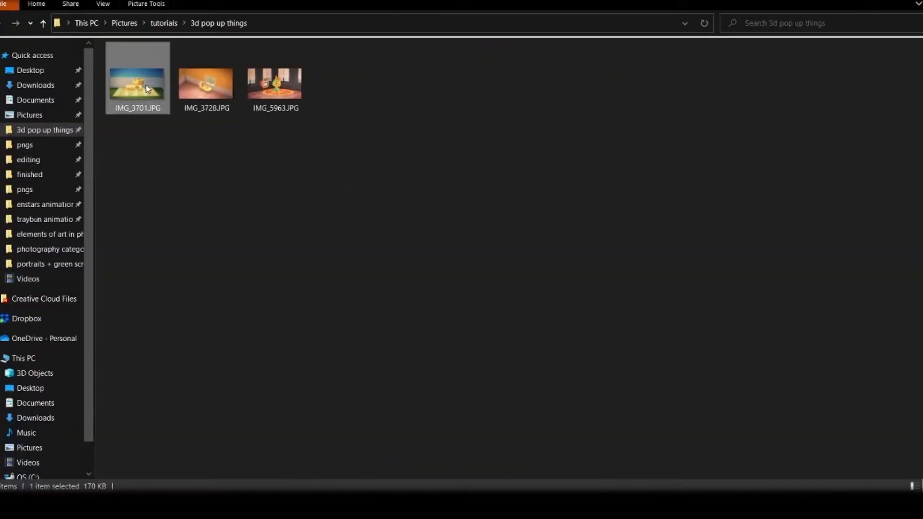
pyautogui.moveTo(241, 149); pyautogui.dragTo(221, 180)
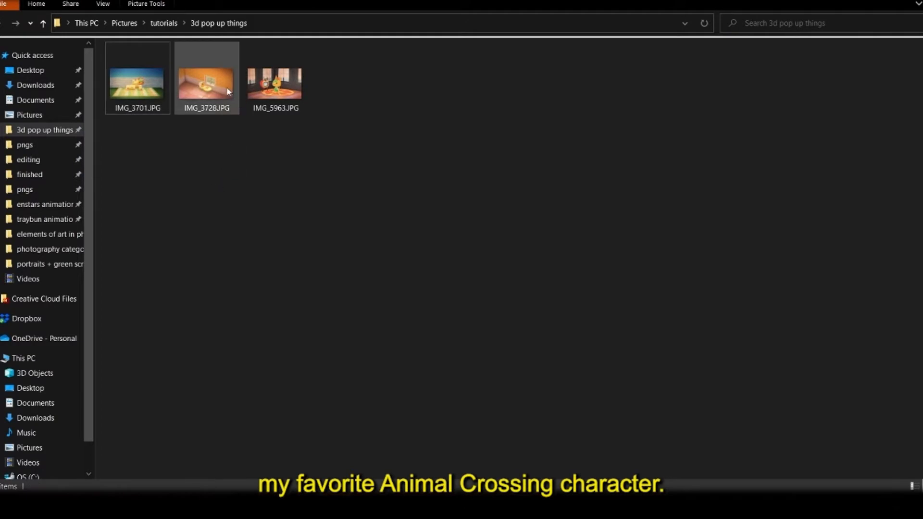
pyautogui.moveTo(227, 92); pyautogui.dragTo(456, 206)
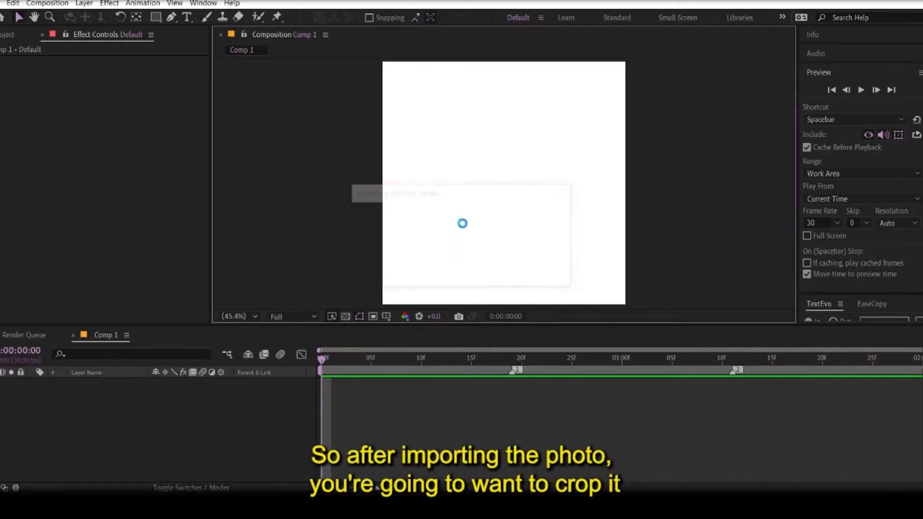
# - Scale the photo layer to 164% and crop it around the character in the tub with a rounded rectangle mask
pyautogui.click(128, 384)
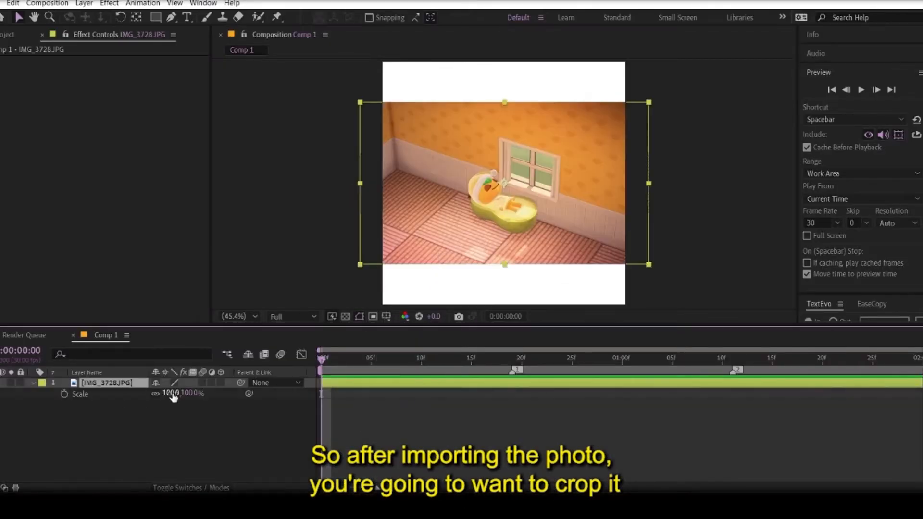
pyautogui.moveTo(172, 395); pyautogui.dragTo(202, 394)
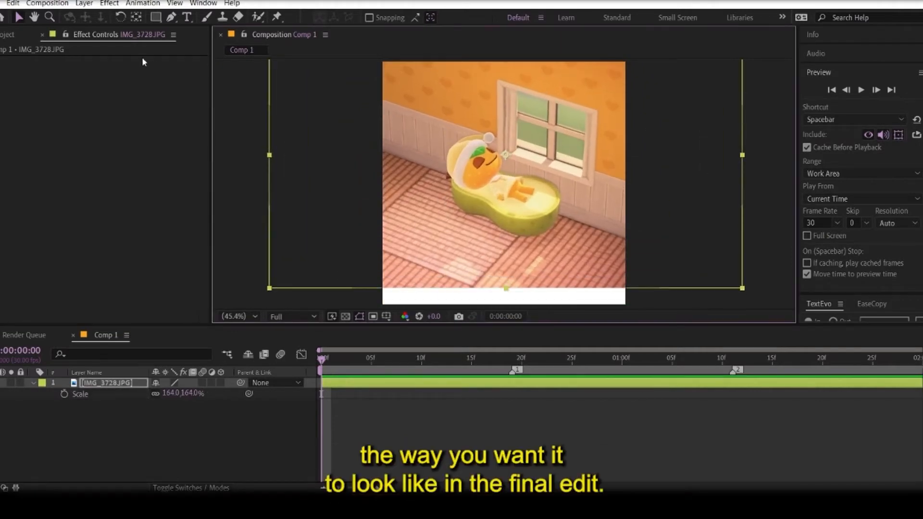
pyautogui.click(155, 18)
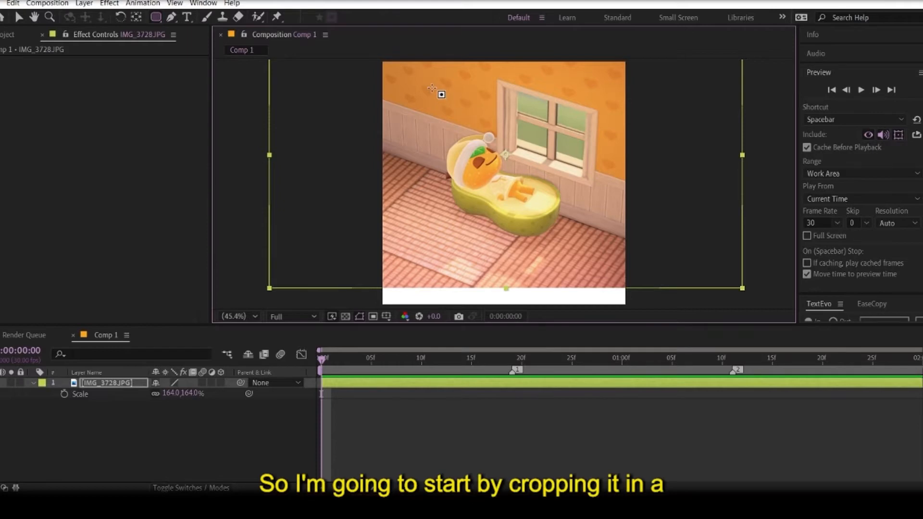
pyautogui.moveTo(432, 88); pyautogui.dragTo(578, 264)
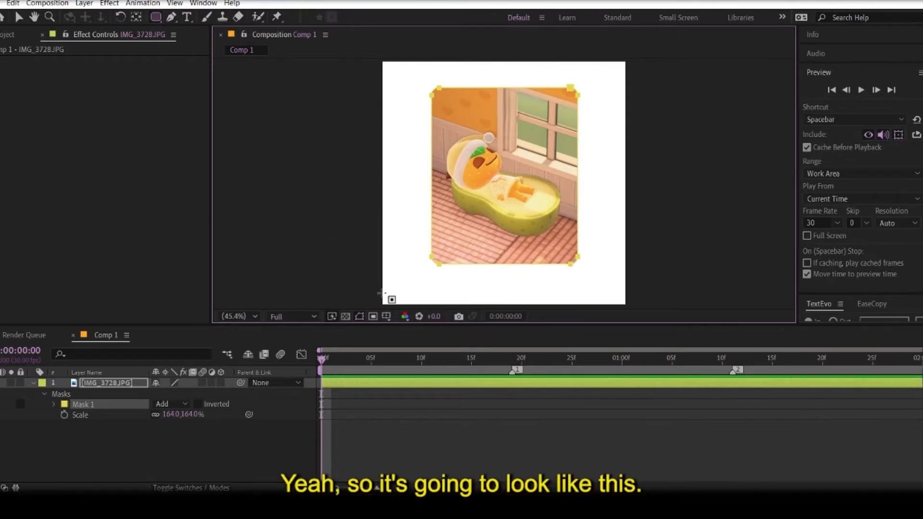
pyautogui.click(403, 426)
# - Add a Stroke layer style to the masked photo and set its size to 24.3
pyautogui.click(122, 385)
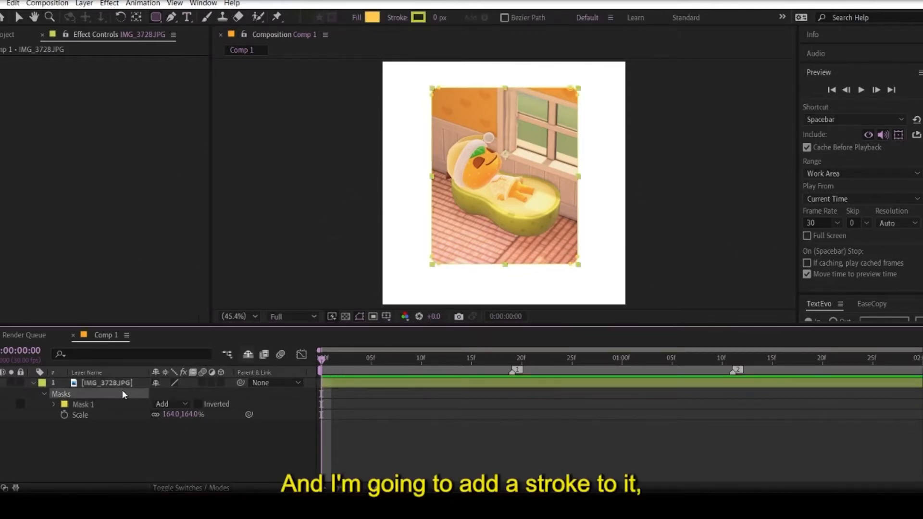
pyautogui.click(84, 3)
pyautogui.moveTo(126, 277)
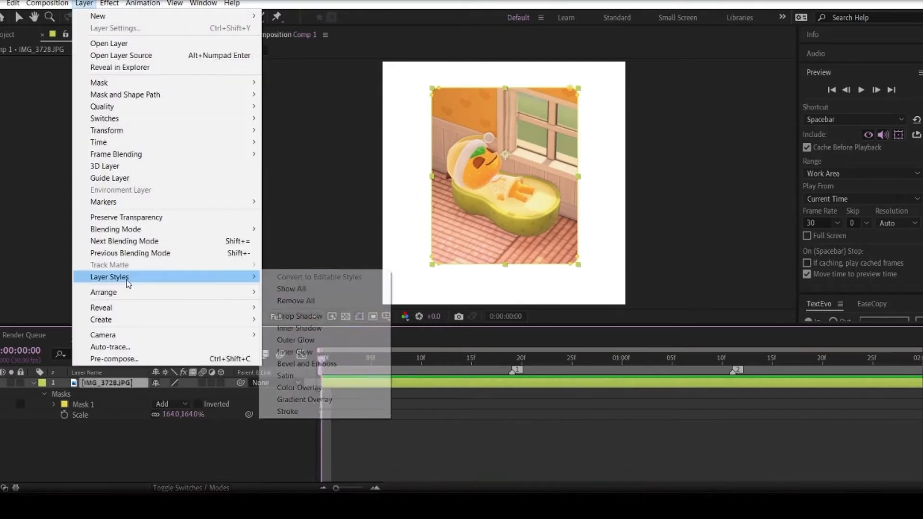
pyautogui.click(289, 411)
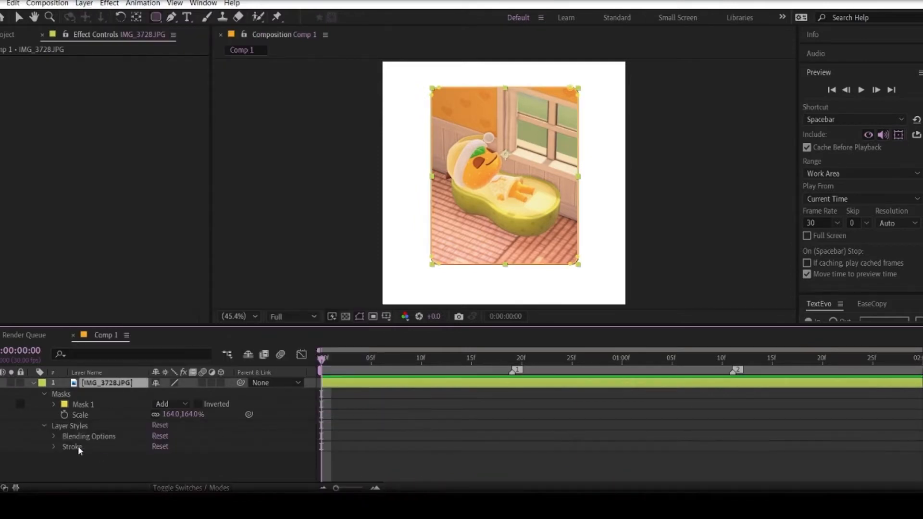
pyautogui.scroll(-1, 122, 457)
pyautogui.moveTo(158, 456)
pyautogui.mouseDown()
pyautogui.moveTo(286, 443)
pyautogui.moveTo(282, 449)
pyautogui.mouseUp()
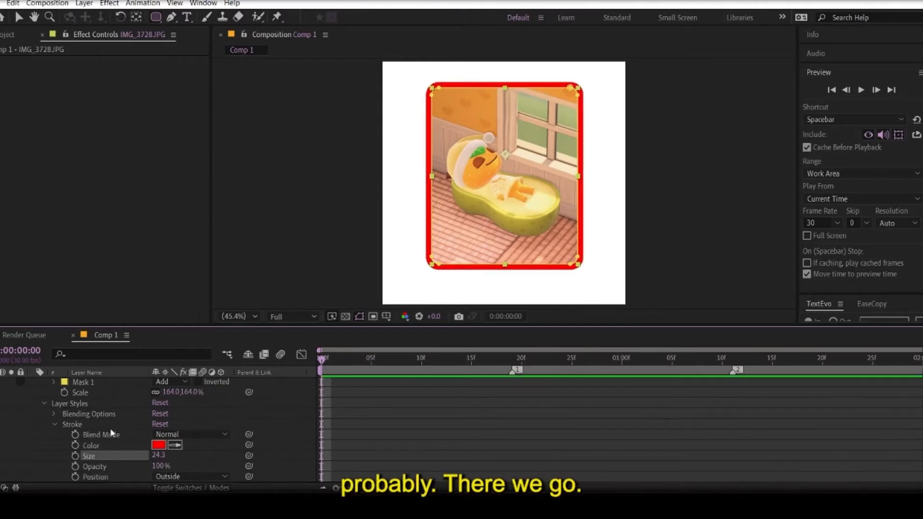
# - Change the photo's stroke colour to a light salmon pink and collapse the layer's properties
pyautogui.click(161, 445)
pyautogui.moveTo(137, 274)
pyautogui.mouseDown()
pyautogui.moveTo(134, 212)
pyautogui.moveTo(158, 217)
pyautogui.moveTo(133, 210)
pyautogui.mouseUp()
pyautogui.click(335, 267)
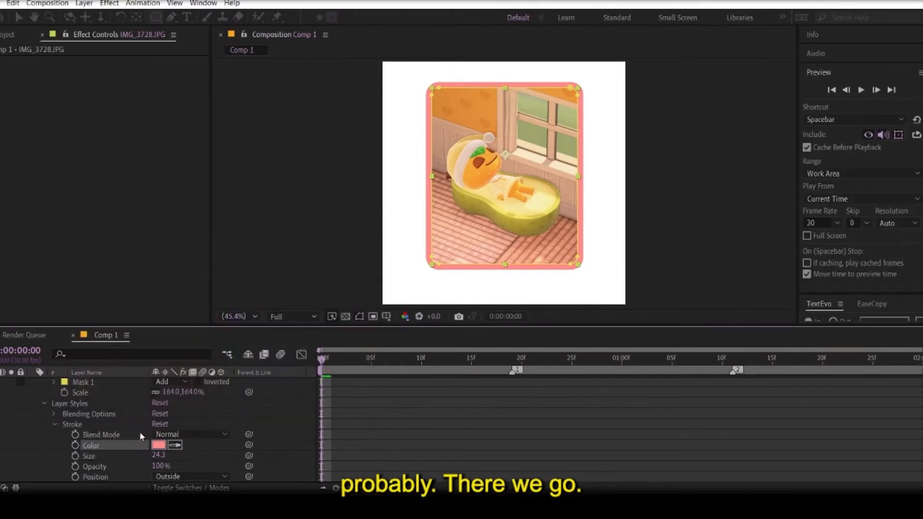
pyautogui.scroll(2, 50, 399)
pyautogui.press('u')
# - Make the photo layer 3D and add a 50 mm two-node camera to the composition
pyautogui.click(221, 382)
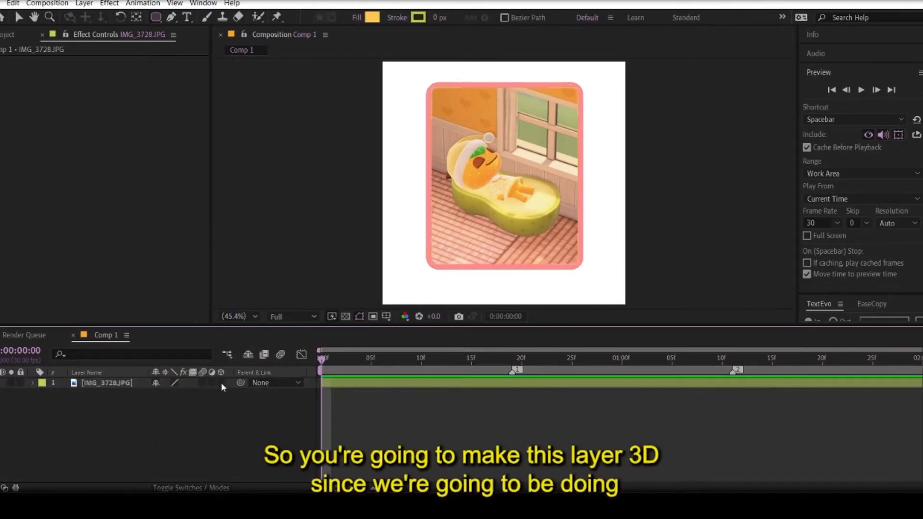
pyautogui.click(126, 387)
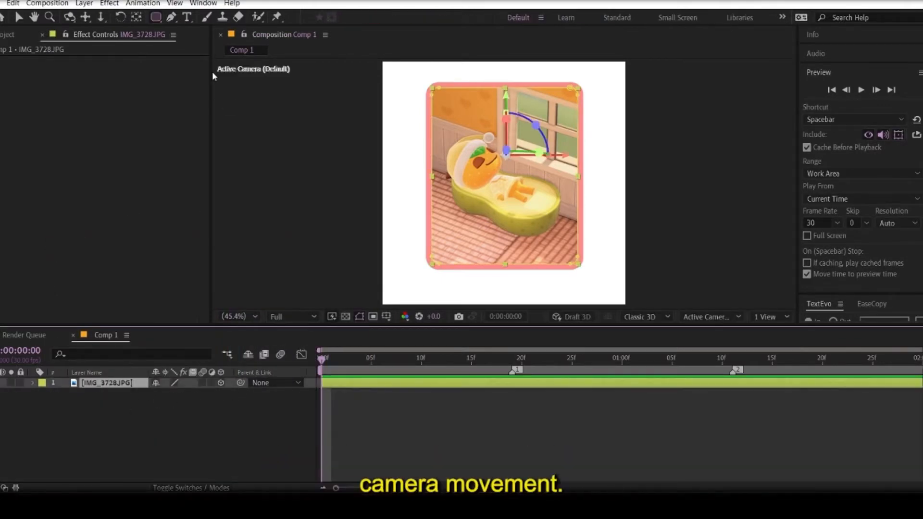
pyautogui.click(84, 3)
pyautogui.moveTo(101, 16)
pyautogui.click(291, 52)
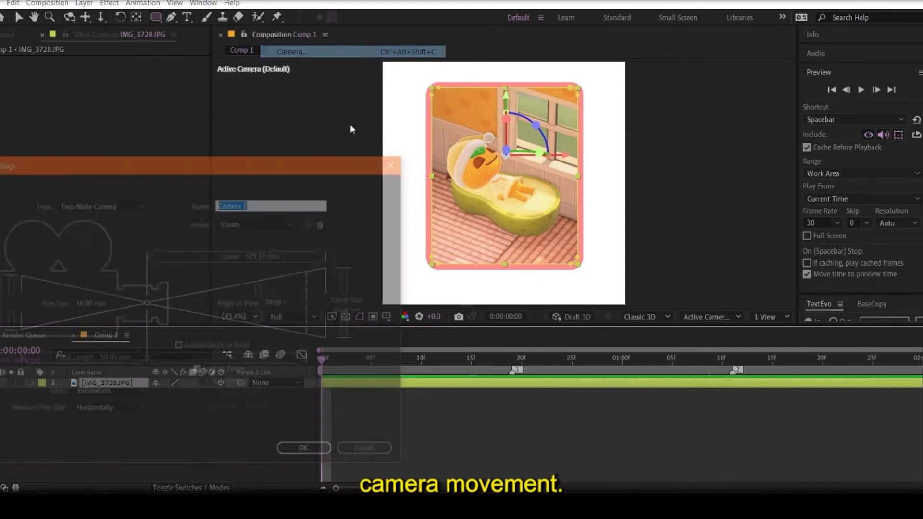
pyautogui.click(305, 449)
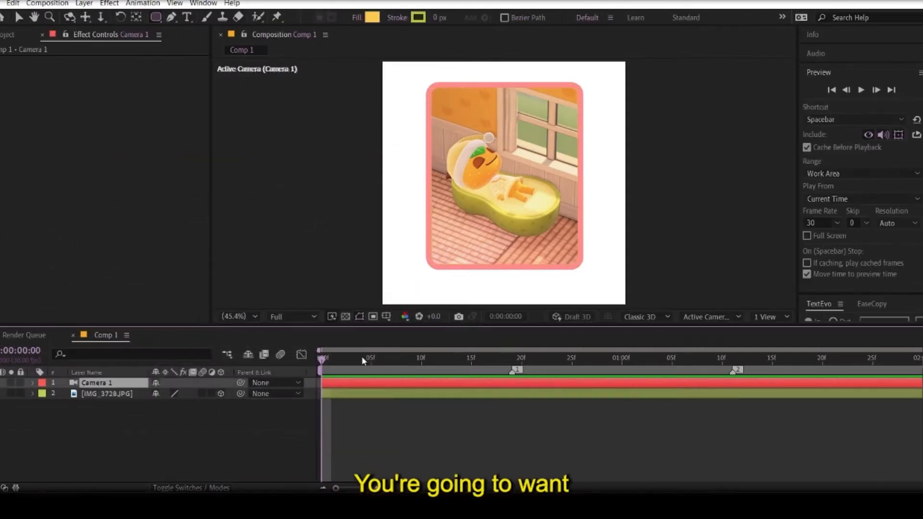
# - Add a 3D null object and parent the camera to it
pyautogui.moveTo(361, 357); pyautogui.dragTo(321, 357)
pyautogui.click(94, 395)
pyautogui.click(96, 383)
pyautogui.click(85, 3)
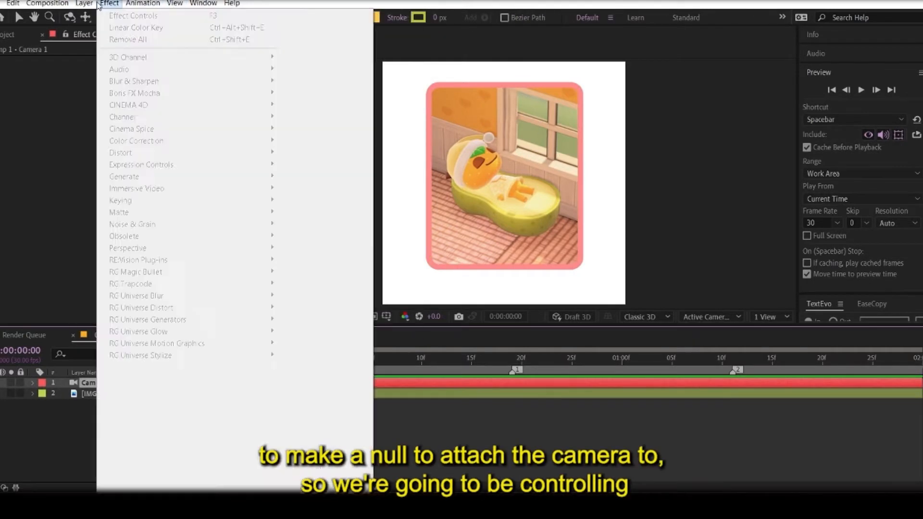
pyautogui.click(374, 63)
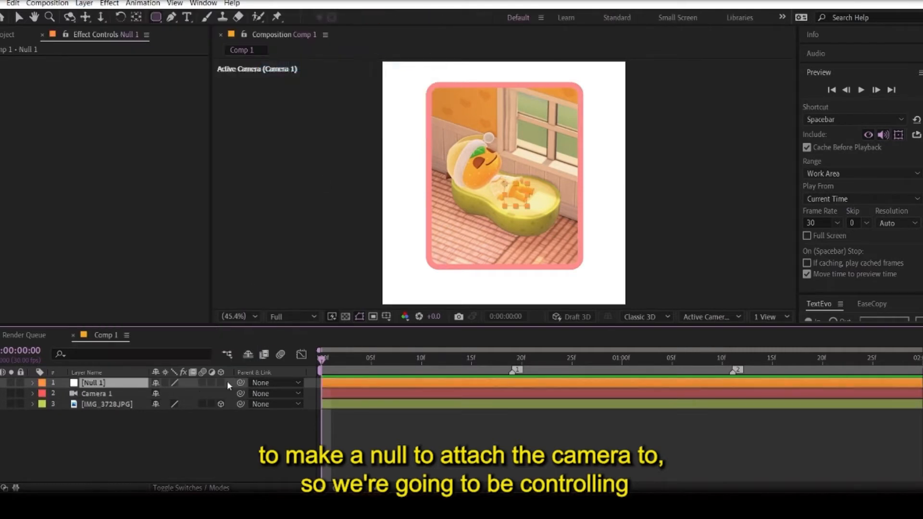
pyautogui.moveTo(240, 394); pyautogui.dragTo(92, 383)
# - Try out scaling the null that carries the camera, and undo the change
pyautogui.click(91, 383)
pyautogui.press('s')
pyautogui.moveTo(188, 395); pyautogui.dragTo(464, 399)
pyautogui.click(129, 394)
pyautogui.hotkey('ctrl', 'z')
pyautogui.click(120, 402)
pyautogui.press('p')
pyautogui.hotkey('ctrl', 'z')
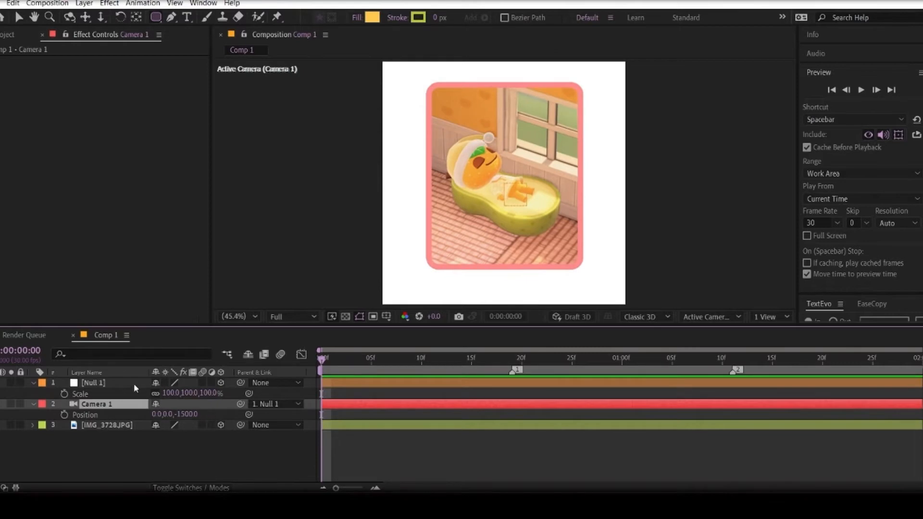
# - Scale the photo layer to 137% and tilt it to a Z rotation of -3°
pyautogui.click(95, 426)
pyautogui.press('s')
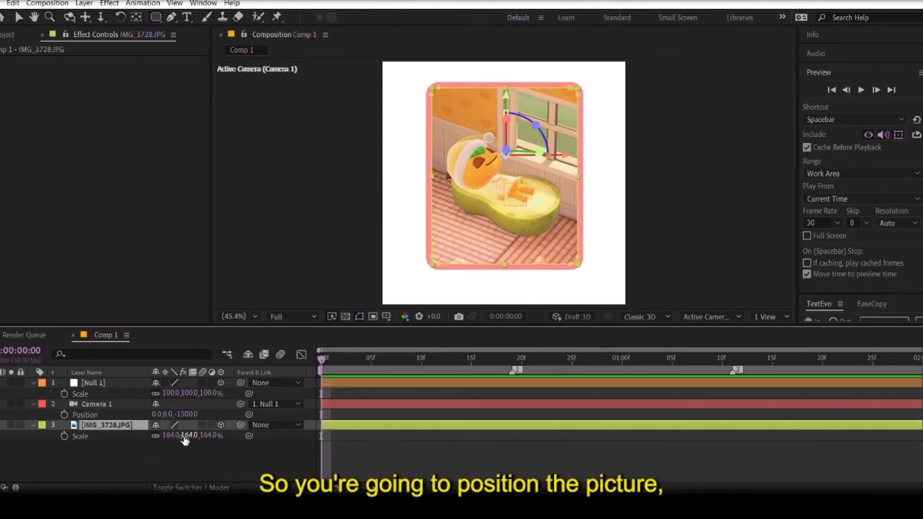
pyautogui.moveTo(185, 439)
pyautogui.mouseDown()
pyautogui.moveTo(149, 434)
pyautogui.moveTo(195, 443)
pyautogui.mouseUp()
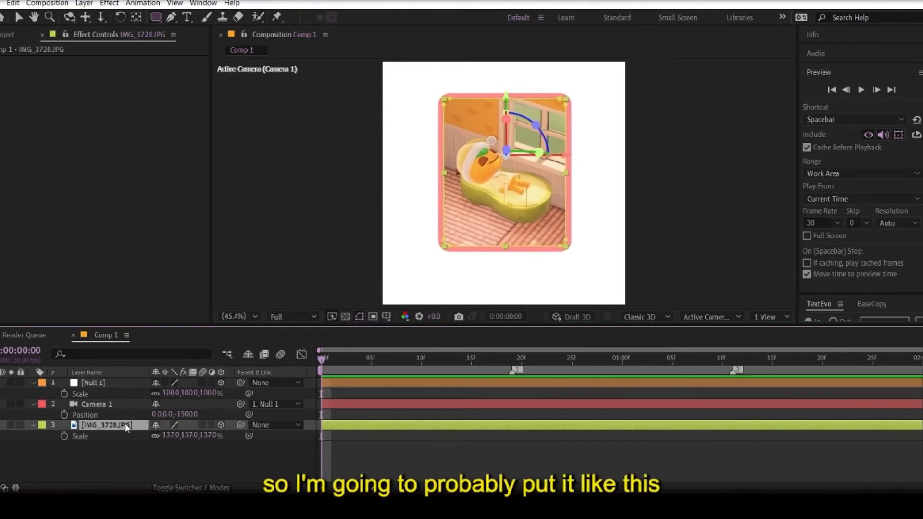
pyautogui.press('r')
pyautogui.moveTo(170, 468); pyautogui.dragTo(166, 467)
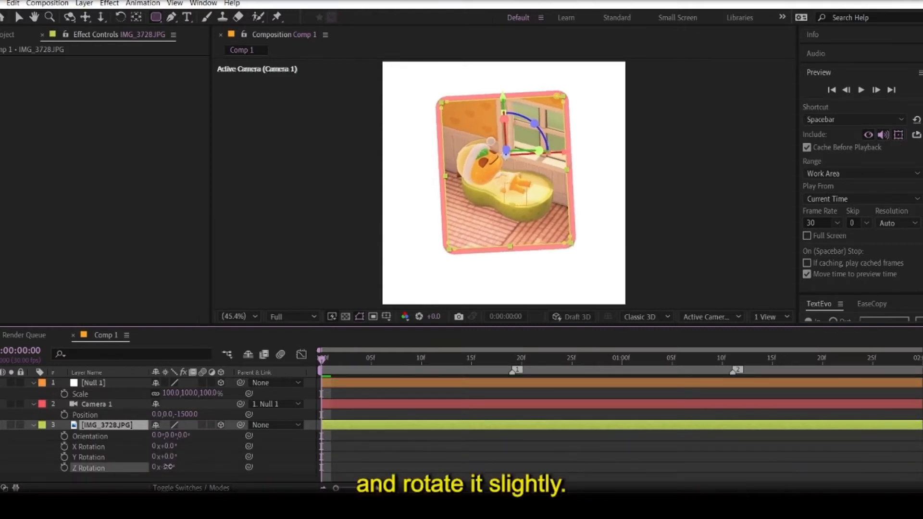
# - Keyframe the null's scale from 27% at frame 0 to 100% at frame 22 for a camera zoom-out
pyautogui.click(99, 385)
pyautogui.moveTo(406, 359)
pyautogui.mouseDown()
pyautogui.moveTo(558, 359)
pyautogui.moveTo(401, 359)
pyautogui.mouseUp()
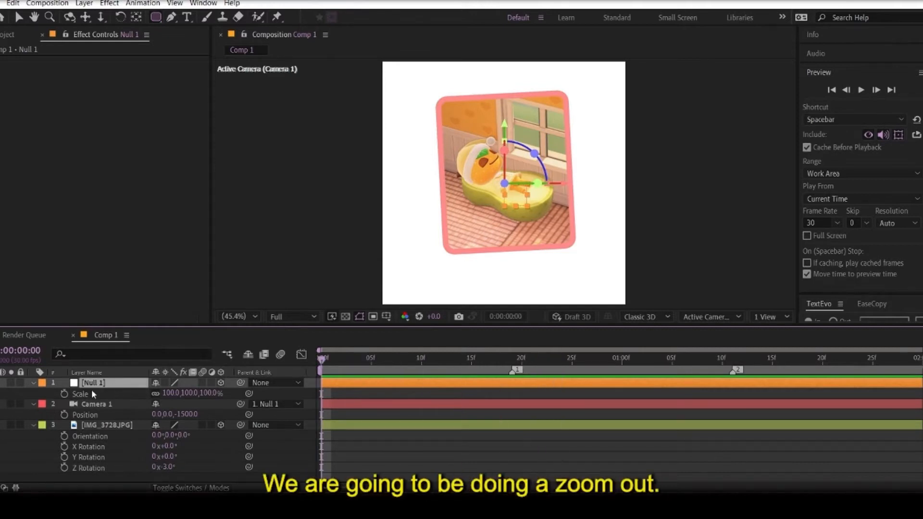
pyautogui.click(64, 393)
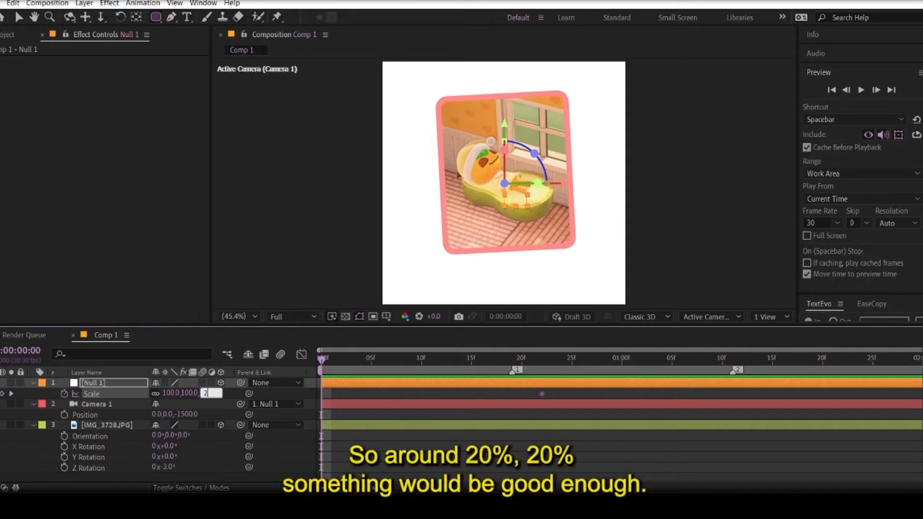
pyautogui.click(207, 393)
pyautogui.write('27')
pyautogui.press('Return')
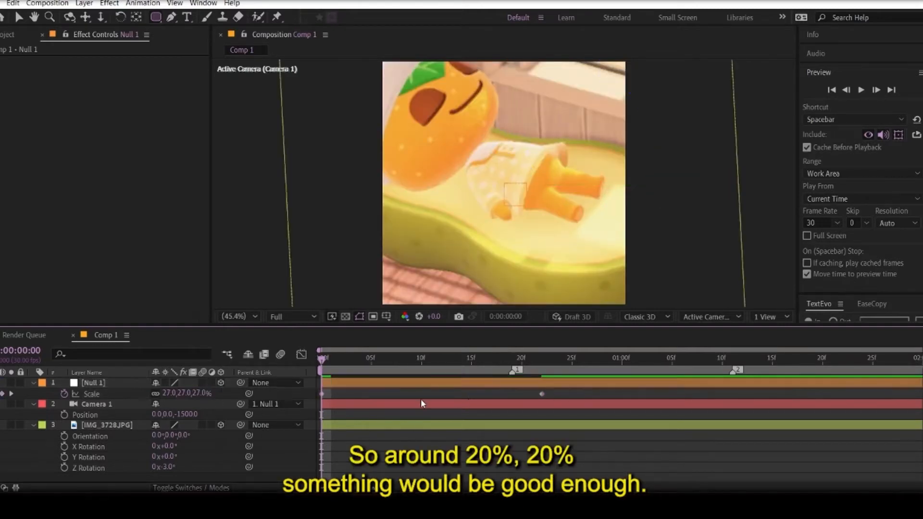
# - Try a null scale of 226% at the one-second mark and undo it
pyautogui.moveTo(571, 390); pyautogui.dragTo(313, 400)
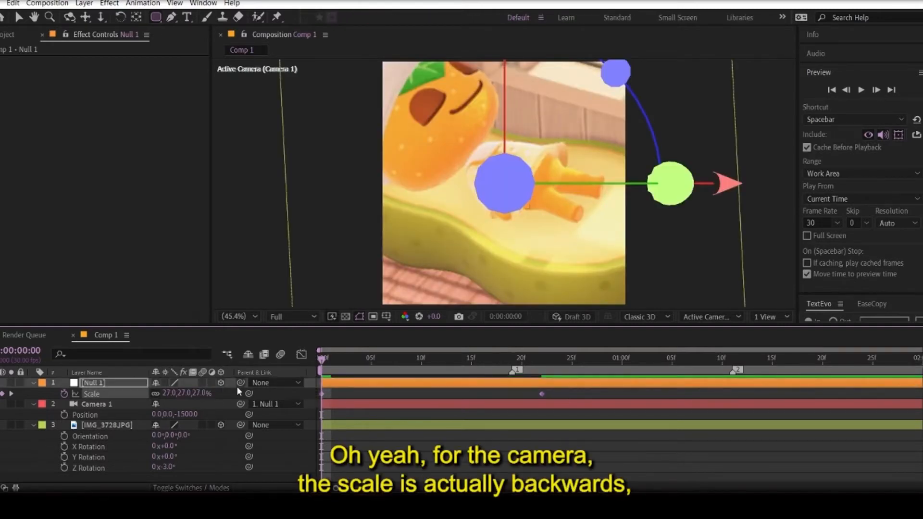
pyautogui.click(619, 372)
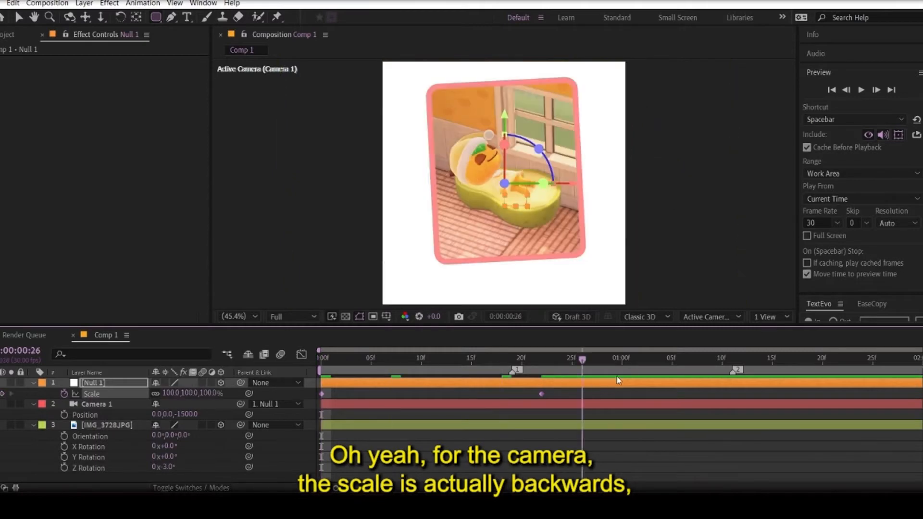
pyautogui.moveTo(215, 395); pyautogui.dragTo(270, 392)
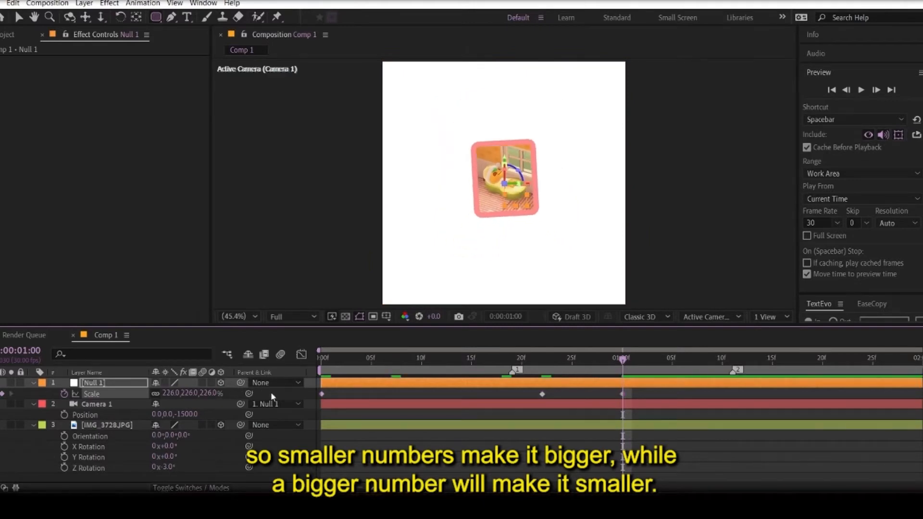
pyautogui.hotkey('ctrl', 'z')
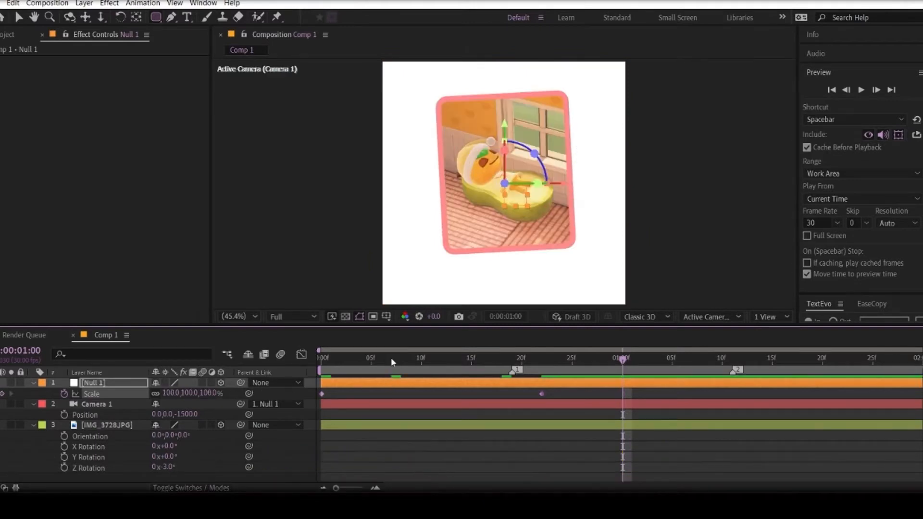
# - Apply Easy Ease to both of the null's scale keyframes
pyautogui.moveTo(391, 357); pyautogui.dragTo(320, 369)
pyautogui.moveTo(427, 387); pyautogui.dragTo(230, 391)
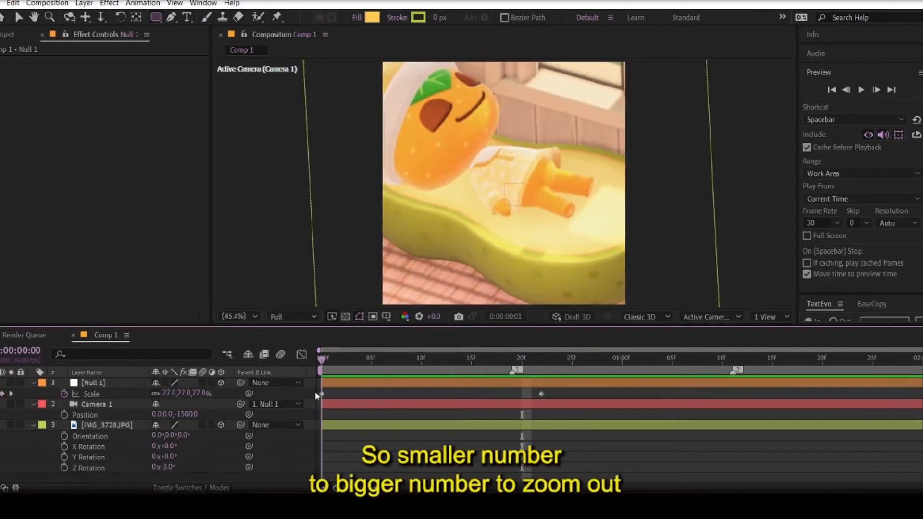
pyautogui.moveTo(315, 391); pyautogui.dragTo(299, 403)
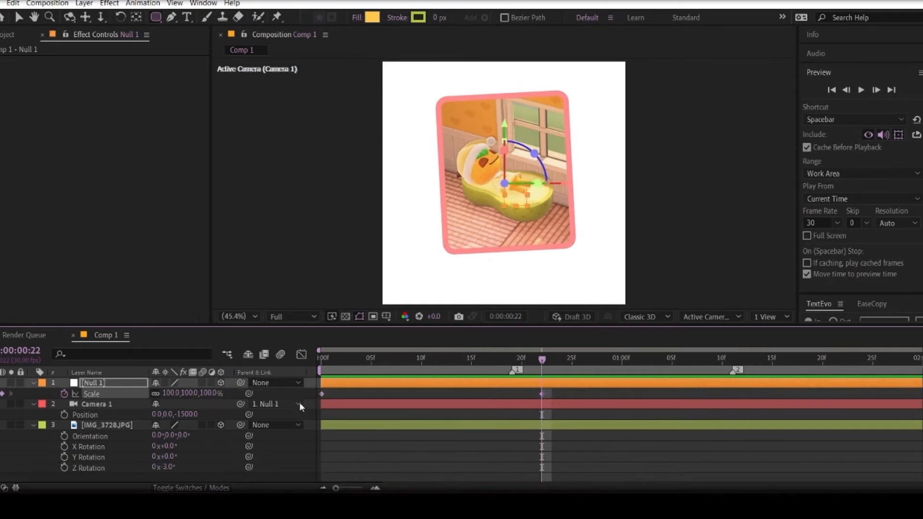
pyautogui.rightClick(323, 395)
pyautogui.moveTo(394, 389)
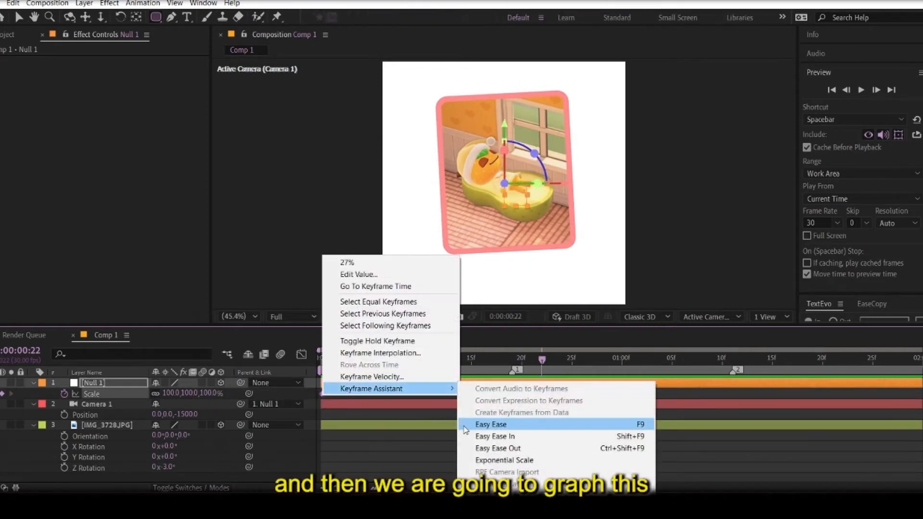
pyautogui.click(481, 363)
# - Show the null's scale as a value graph and pull the first keyframe's handle up for a steep, fast start
pyautogui.click(301, 355)
pyautogui.rightClick(382, 416)
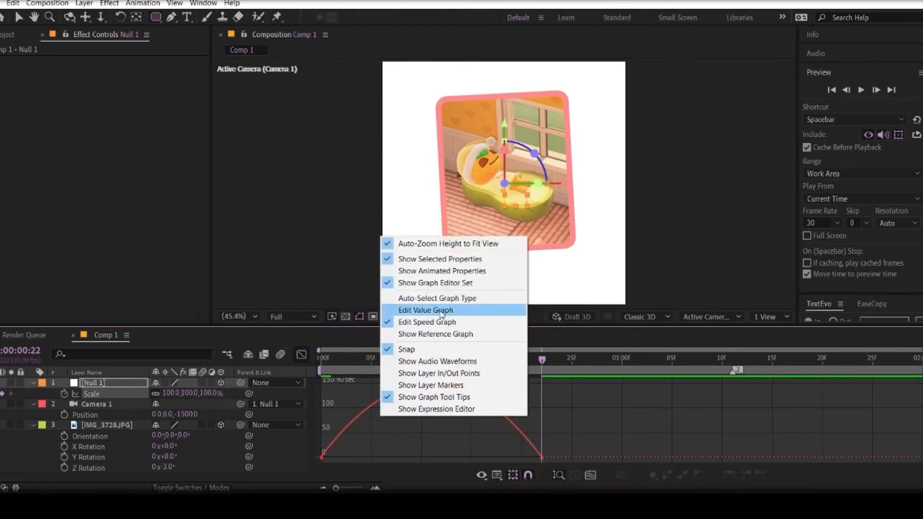
pyautogui.click(408, 312)
pyautogui.click(404, 430)
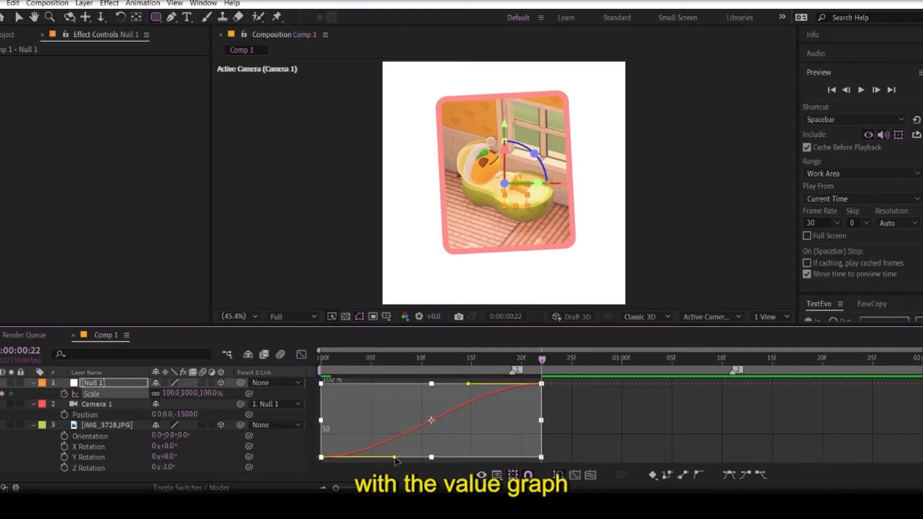
pyautogui.moveTo(364, 416); pyautogui.dragTo(324, 403)
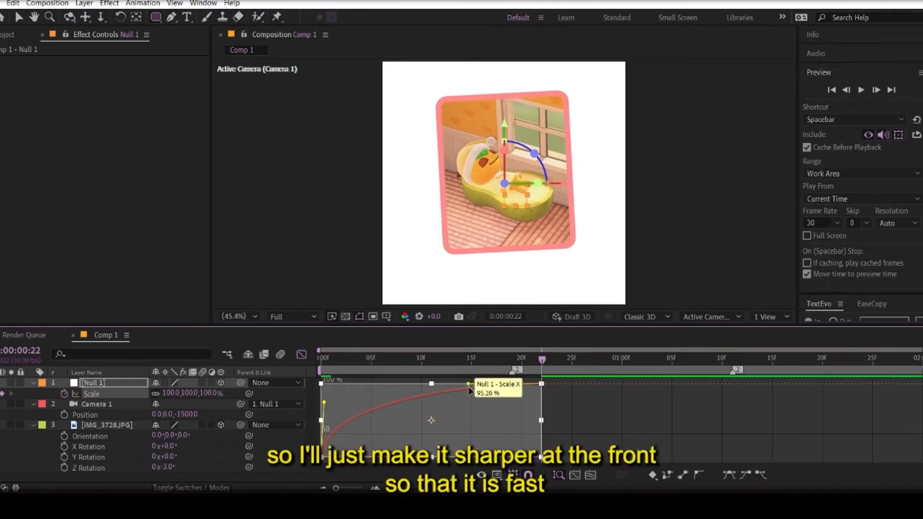
# - Stretch the last scale keyframe's ease handle back toward the first keyframe in the graph and preview the zoom-out from frame 0
pyautogui.moveTo(469, 385); pyautogui.dragTo(317, 367)
pyautogui.click(302, 355)
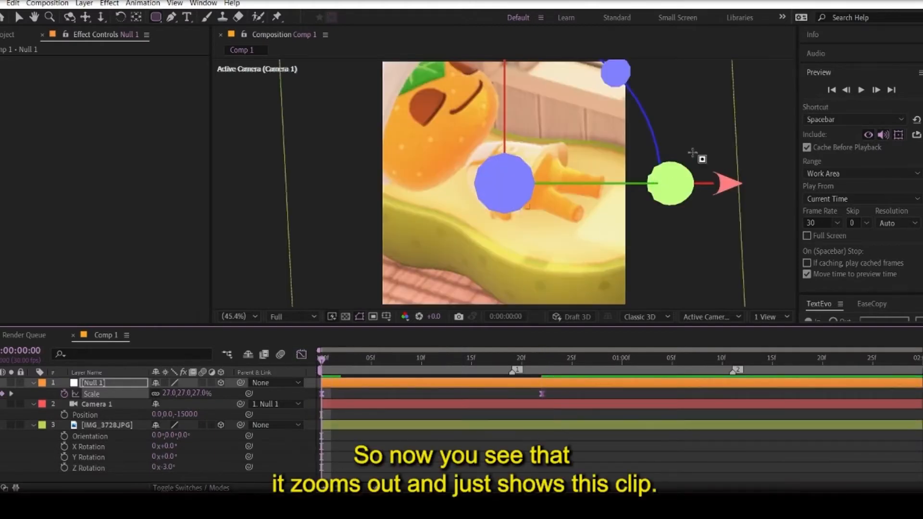
pyautogui.click(860, 92)
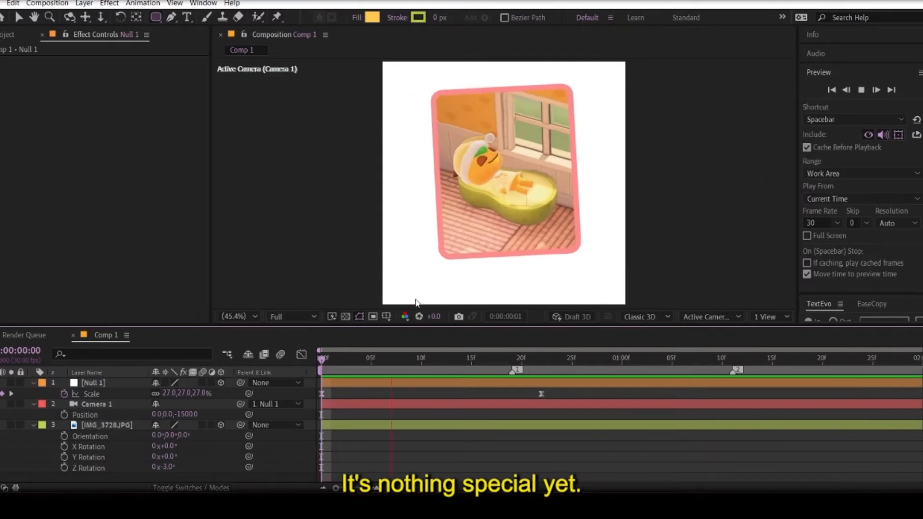
pyautogui.click(861, 91)
# - Go to frame 19 and add IMG_5963.JPG from the 3d pop up things folder as the top layer
pyautogui.moveTo(379, 359); pyautogui.dragTo(503, 373)
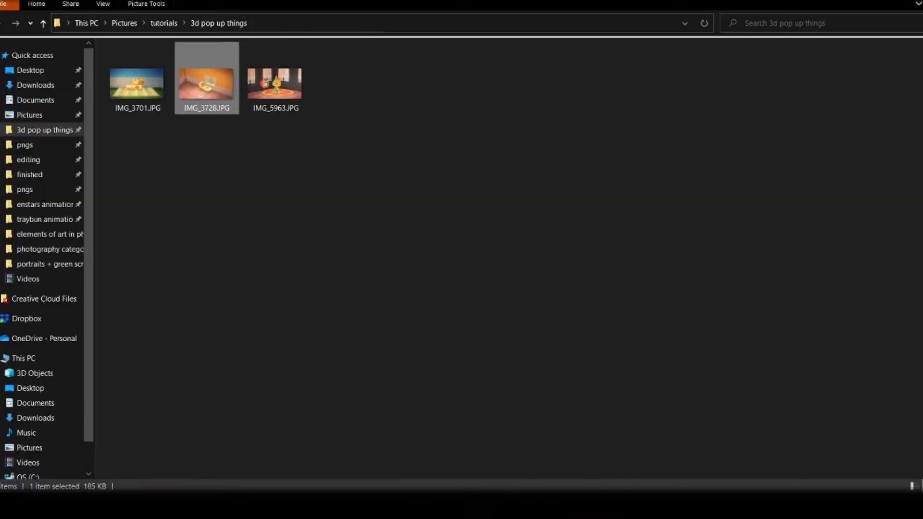
pyautogui.click(235, 247)
pyautogui.moveTo(274, 84); pyautogui.dragTo(526, 281)
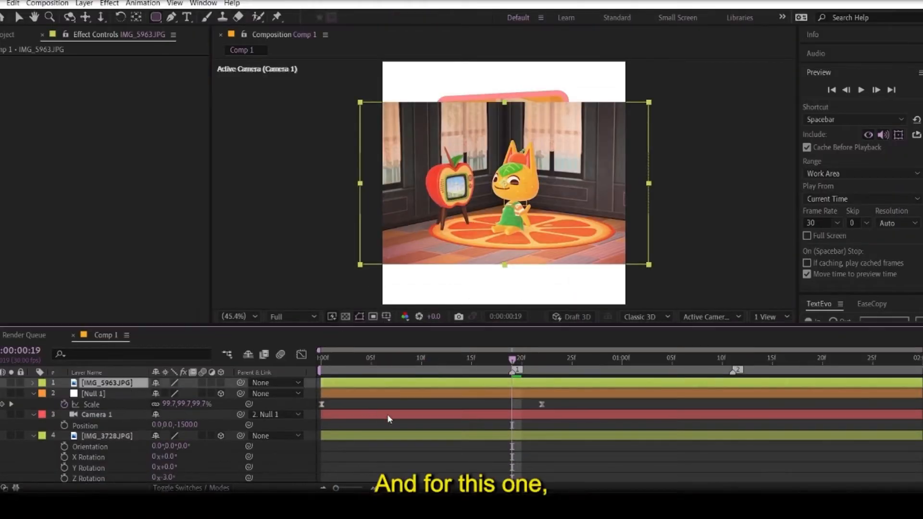
# - Add the white lace heart frame image from the pngs folder as a layer above IMG_5963.JPG
pyautogui.click(241, 505)
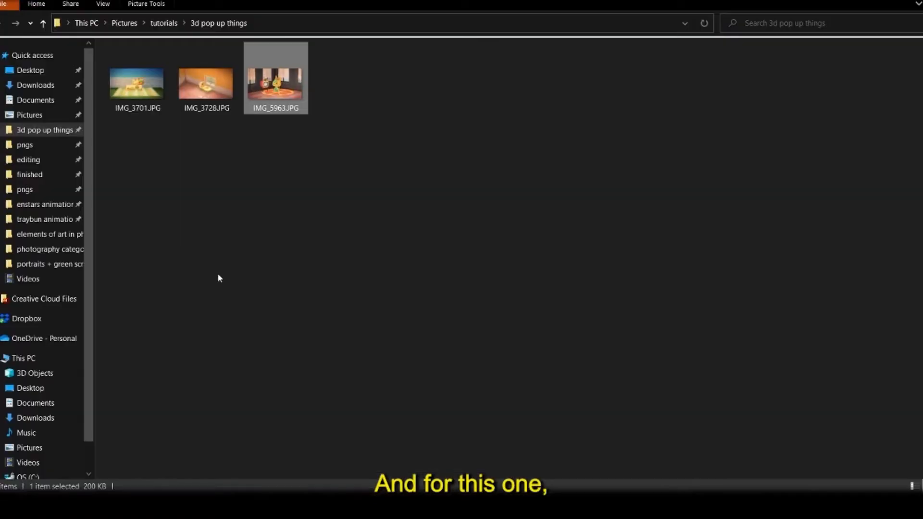
pyautogui.click(49, 150)
pyautogui.scroll(-12, 440, 307)
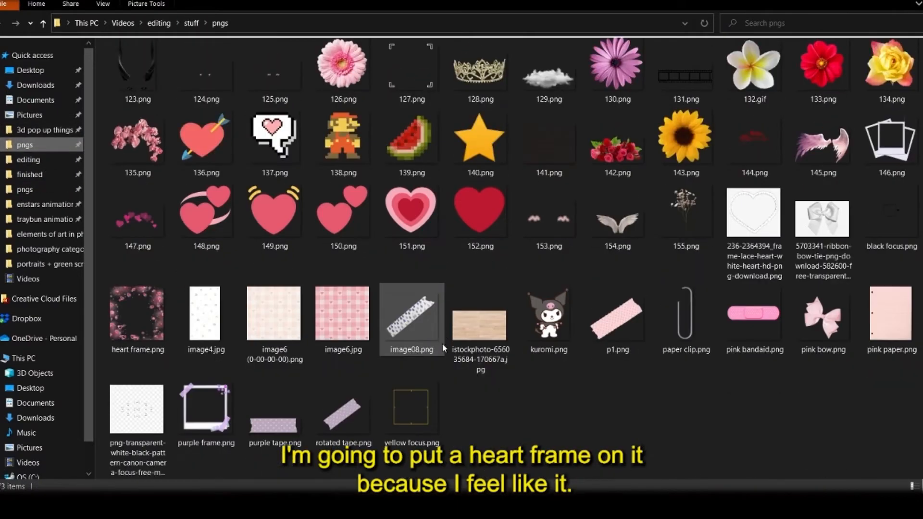
pyautogui.scroll(5, 391, 401)
pyautogui.scroll(-5, 390, 401)
pyautogui.moveTo(754, 226); pyautogui.dragTo(343, 403)
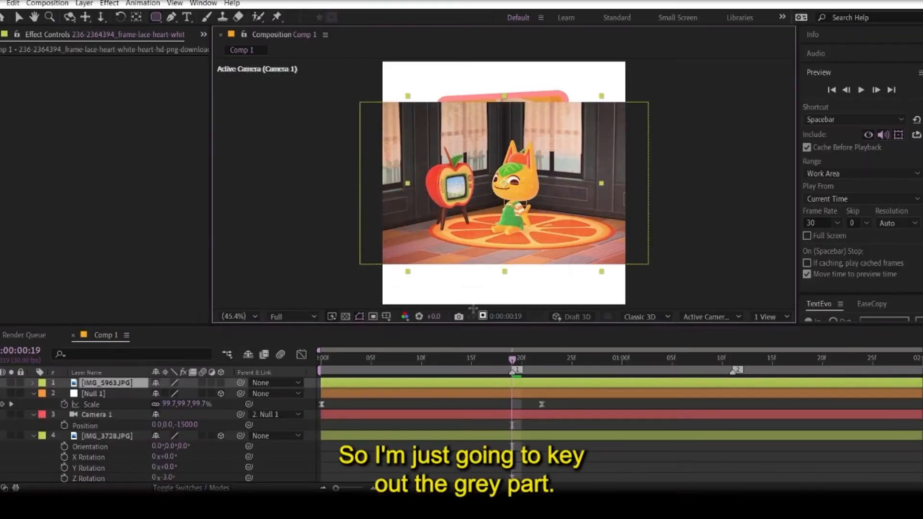
# - Apply Linear Color Key to the heart frame layer and sample the grey inside the heart as the key color
pyautogui.click(872, 75)
pyautogui.click(868, 92)
pyautogui.click(855, 108)
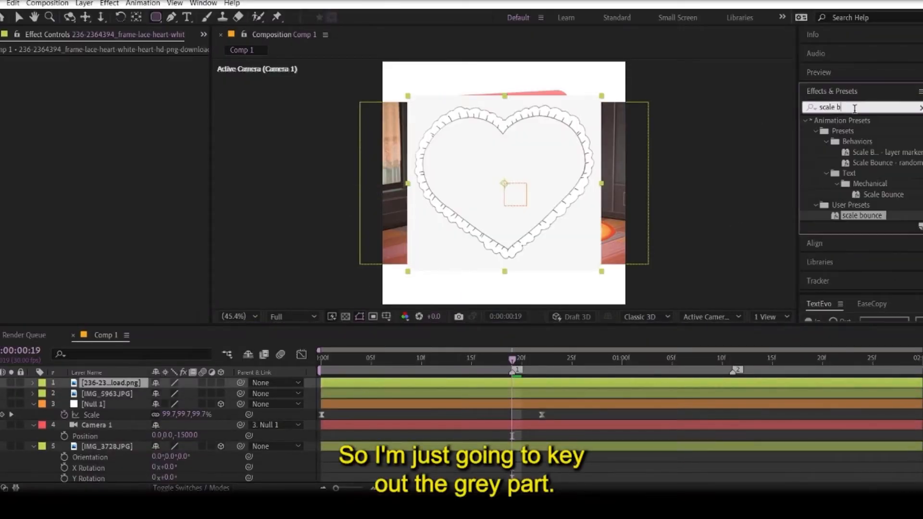
pyautogui.write('key')
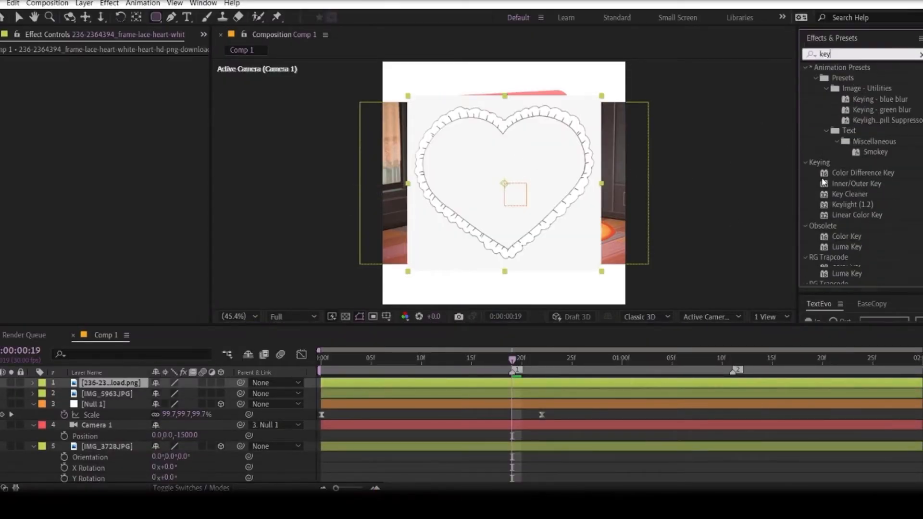
pyautogui.scroll(-3, 831, 210)
pyautogui.moveTo(845, 163); pyautogui.dragTo(500, 193)
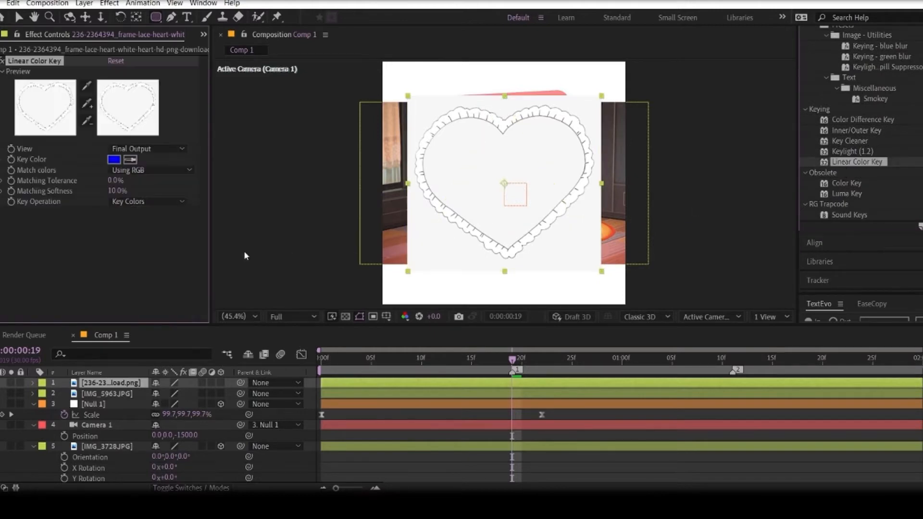
pyautogui.click(465, 172)
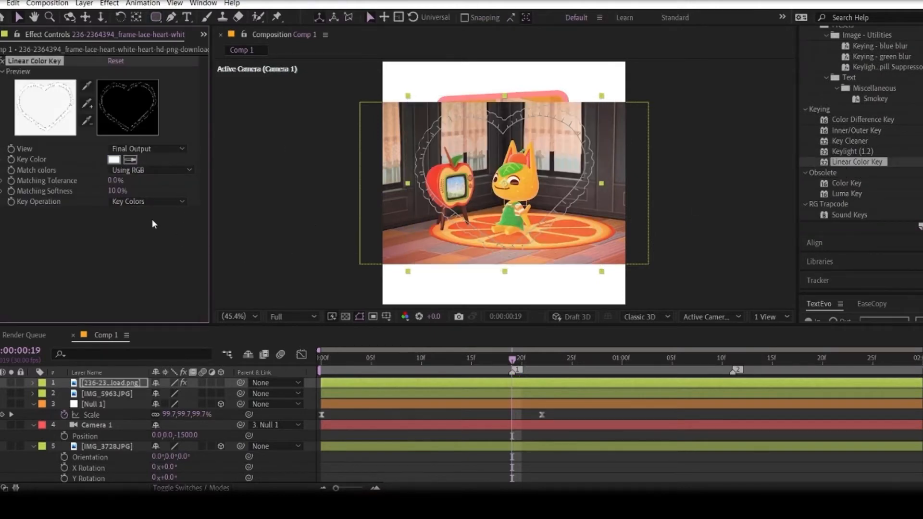
# - Lower the Linear Color Key's matching softness to 0% on the heart frame
pyautogui.click(122, 189)
pyautogui.write('1')
pyautogui.press('Return')
pyautogui.scroll(2, 599, 135)
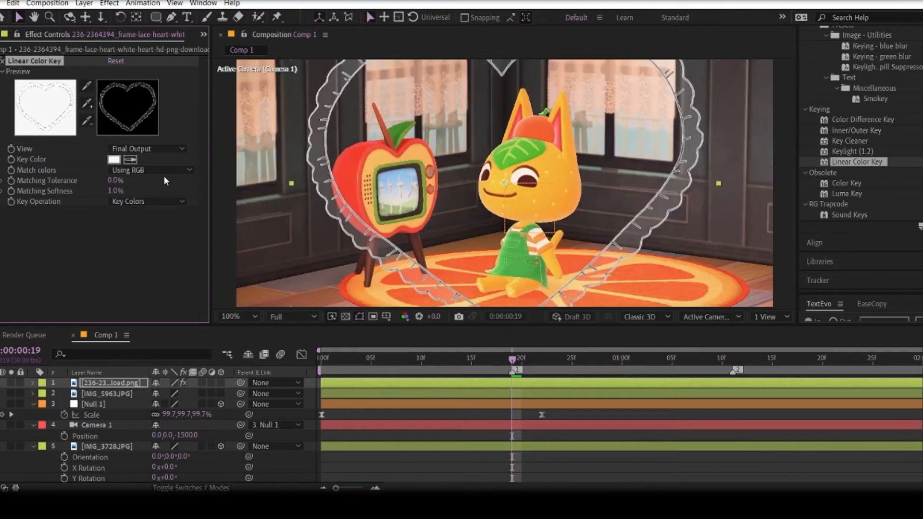
pyautogui.moveTo(119, 193); pyautogui.dragTo(40, 206)
pyautogui.scroll(3, 821, 130)
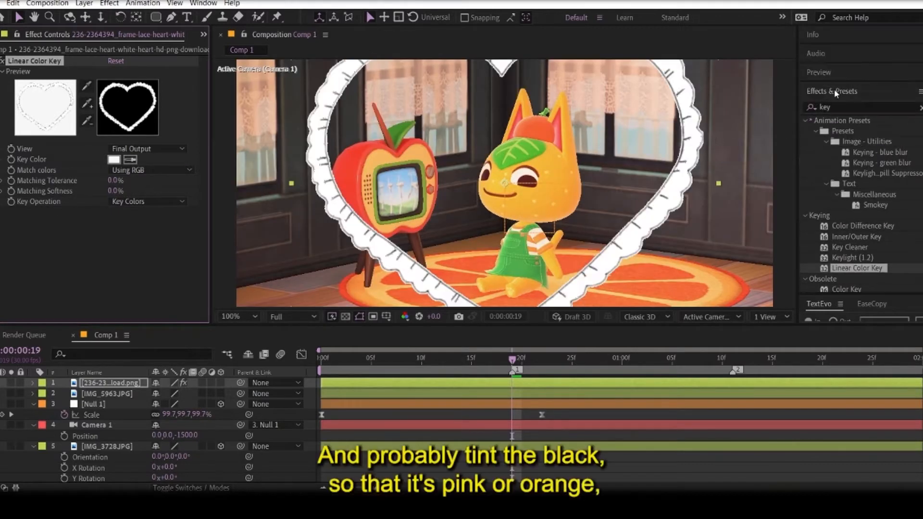
# - Apply Tint to the heart frame and map black to an orange sampled from the cat character
pyautogui.click(839, 108)
pyautogui.write('tint')
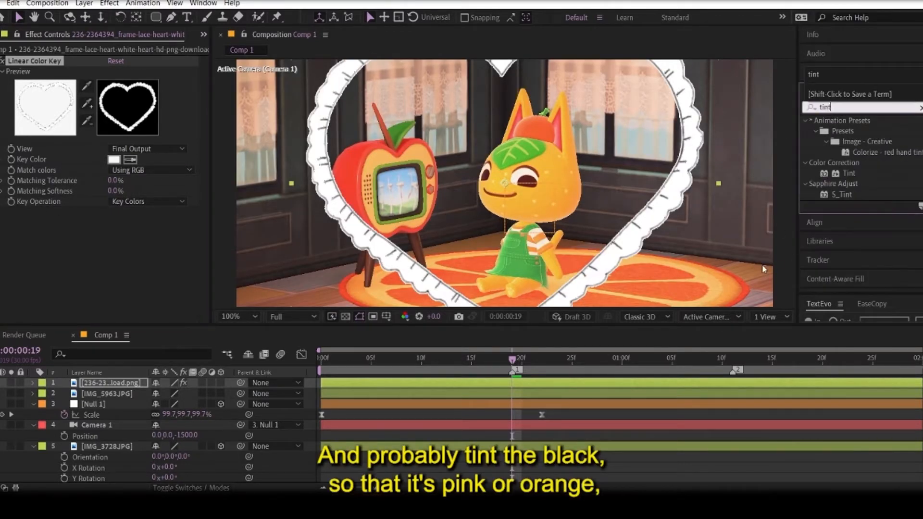
pyautogui.doubleClick(828, 176)
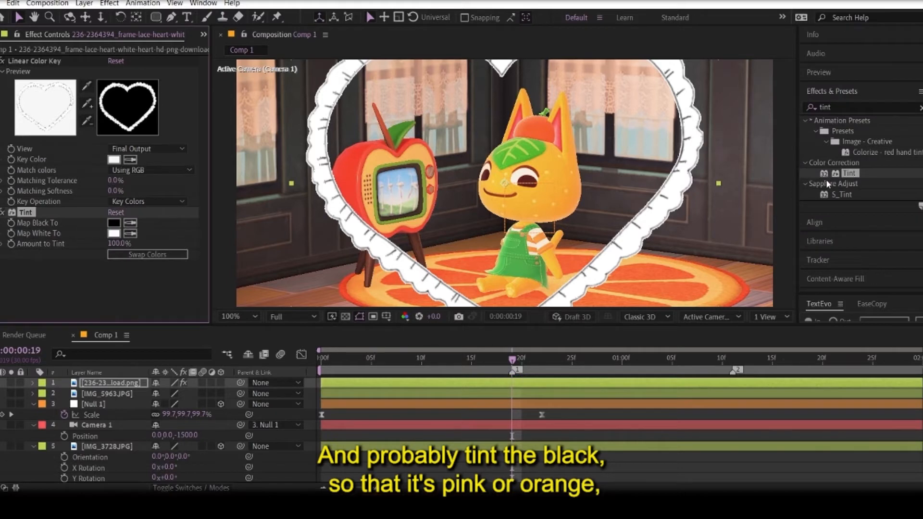
pyautogui.click(114, 222)
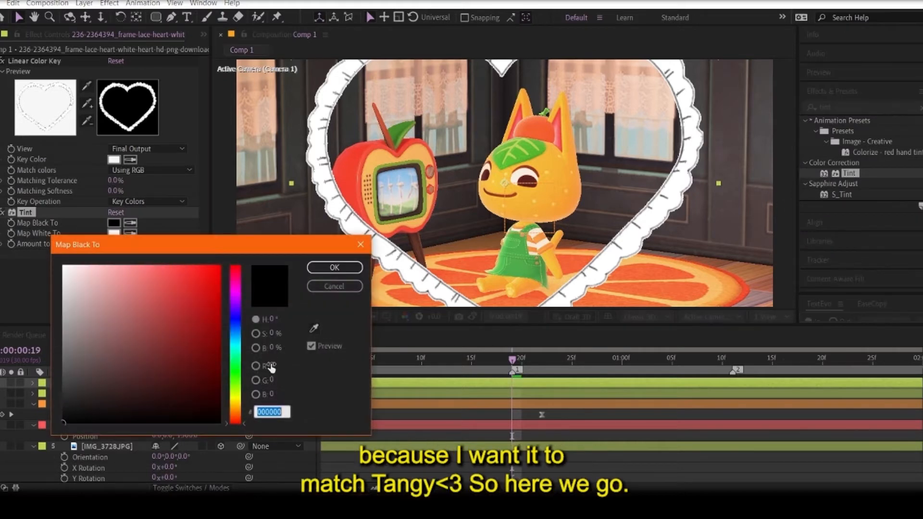
pyautogui.click(313, 329)
pyautogui.click(540, 136)
pyautogui.click(311, 271)
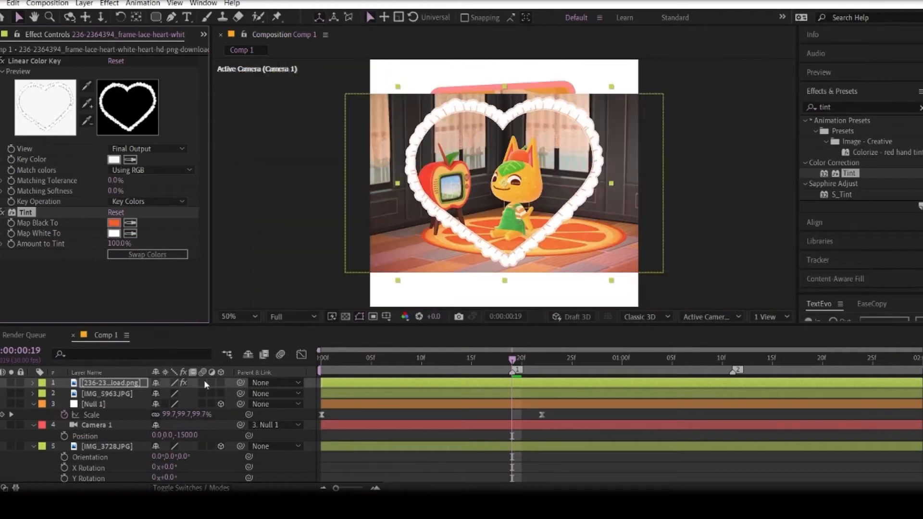
# - Scale the heart frame down slightly and position it at 475, 587 around the TV and the cat
pyautogui.click(124, 384)
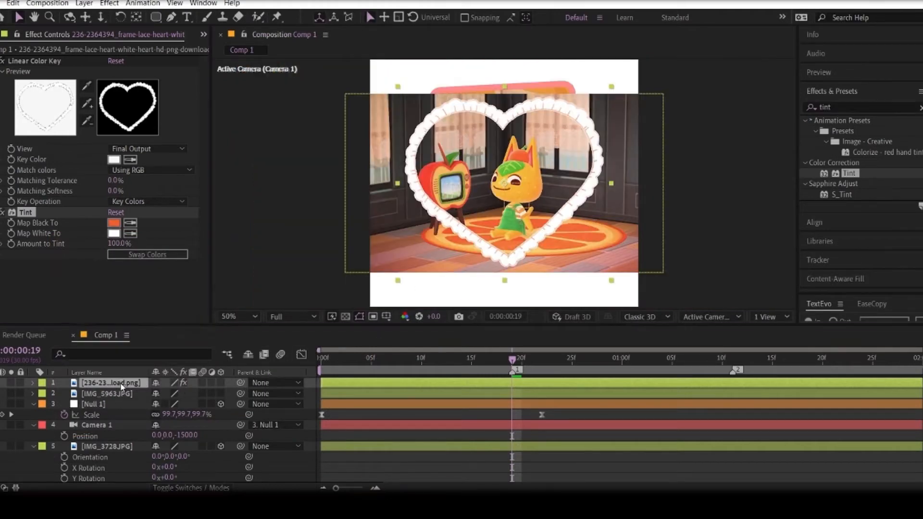
pyautogui.press('s')
pyautogui.moveTo(182, 392)
pyautogui.mouseDown()
pyautogui.moveTo(163, 396)
pyautogui.moveTo(194, 393)
pyautogui.mouseUp()
pyautogui.press('p')
# - Draw a curved Pen mask on IMG_5963.JPG along the lace heart so the photo fits inside the frame
pyautogui.click(107, 404)
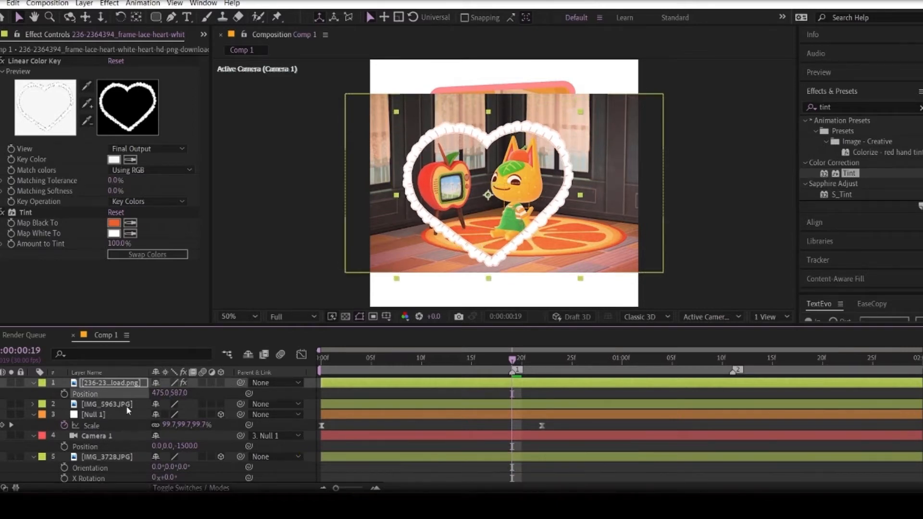
pyautogui.press('g')
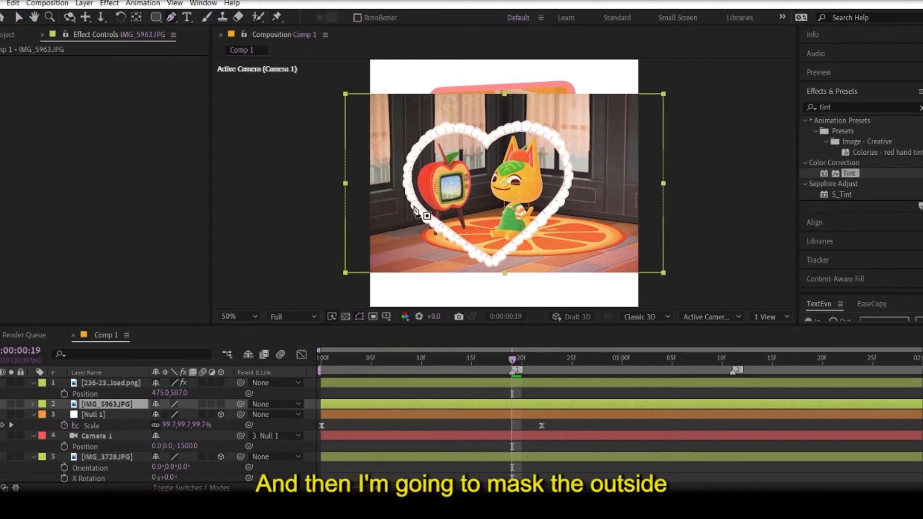
pyautogui.click(488, 263)
pyautogui.moveTo(443, 127); pyautogui.dragTo(344, 187)
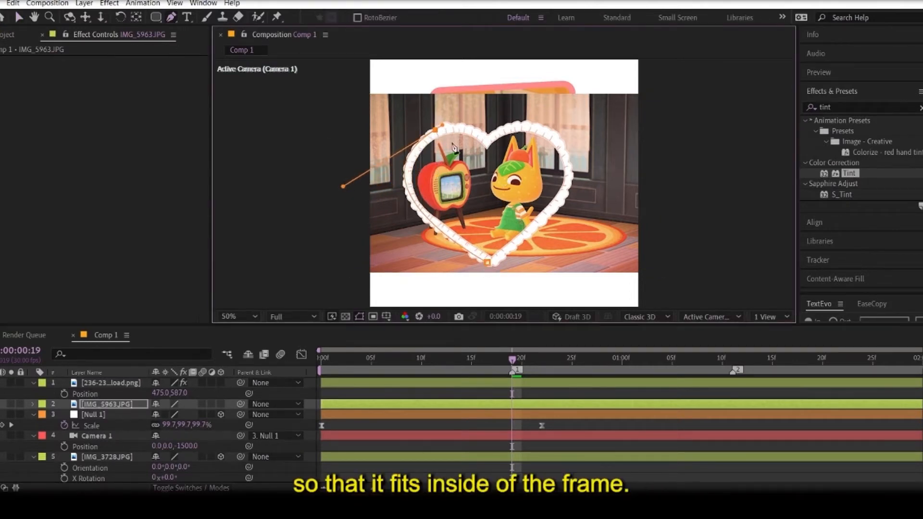
pyautogui.click(485, 137)
pyautogui.click(549, 134)
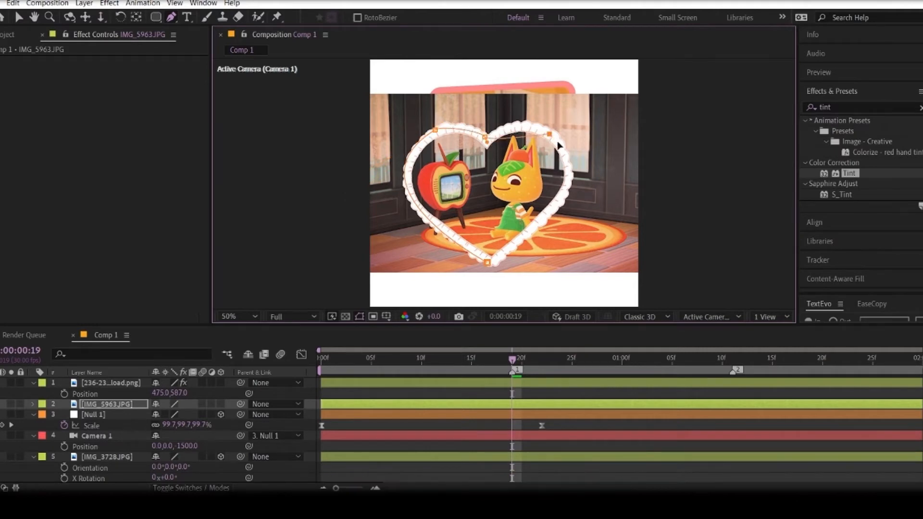
pyautogui.moveTo(551, 130); pyautogui.dragTo(522, 123)
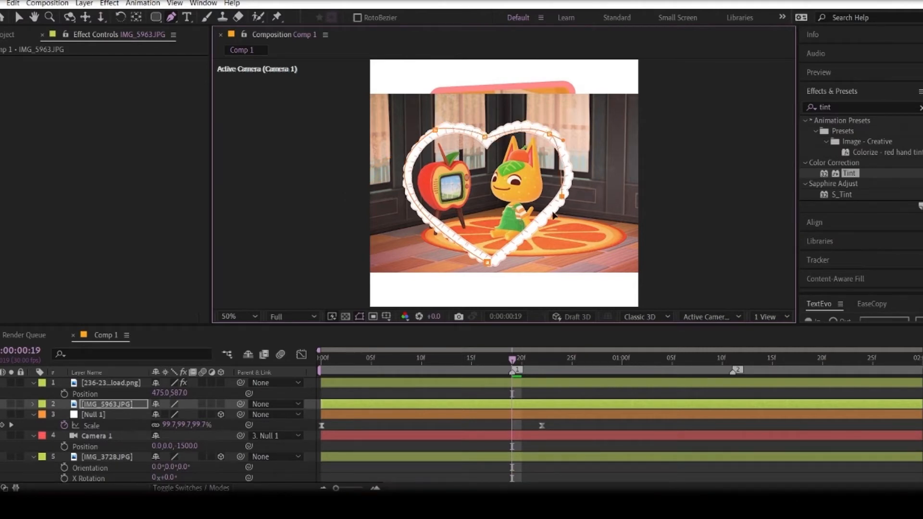
pyautogui.moveTo(554, 216); pyautogui.dragTo(547, 222)
pyautogui.click(494, 271)
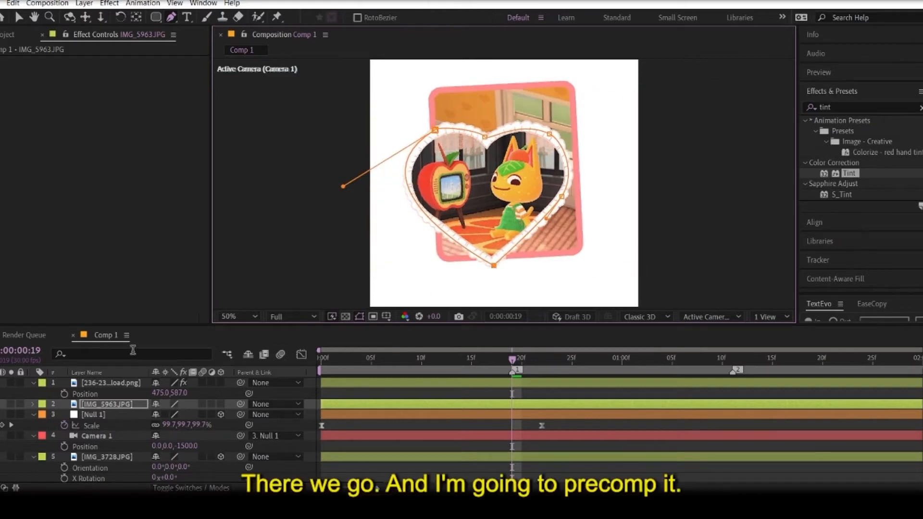
pyautogui.moveTo(339, 190); pyautogui.dragTo(348, 193)
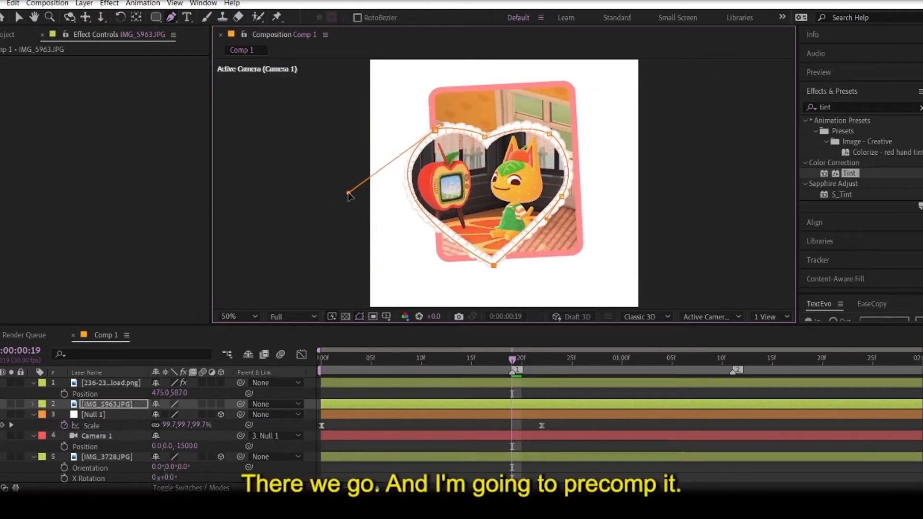
# - Pre-compose the heart frame and IMG_5963.JPG layers as Pre-comp 1, moving all attributes into the new composition
pyautogui.keyDown('ctrl'); pyautogui.click(109, 383); pyautogui.keyUp('ctrl')
pyautogui.rightClick(119, 383)
pyautogui.click(144, 324)
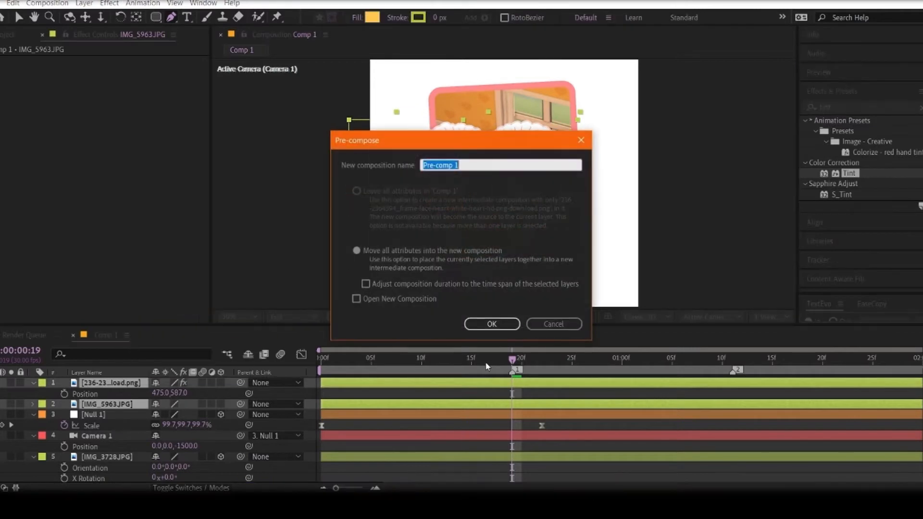
pyautogui.click(491, 325)
pyautogui.press('s')
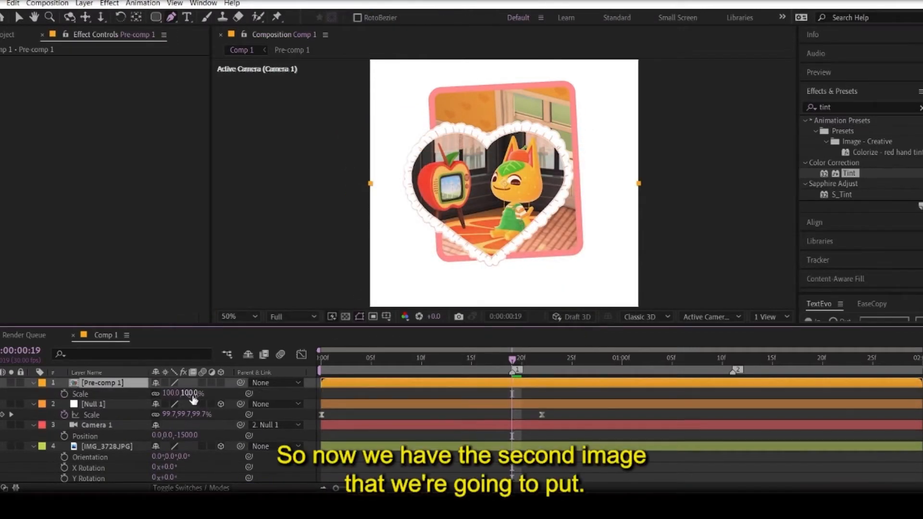
pyautogui.moveTo(168, 393); pyautogui.dragTo(212, 393)
pyautogui.hotkey('ctrl', 'z')
# - Make the heart pre-comp a 3D layer and set its Z rotation to 8° at frame 15
pyautogui.click(220, 383)
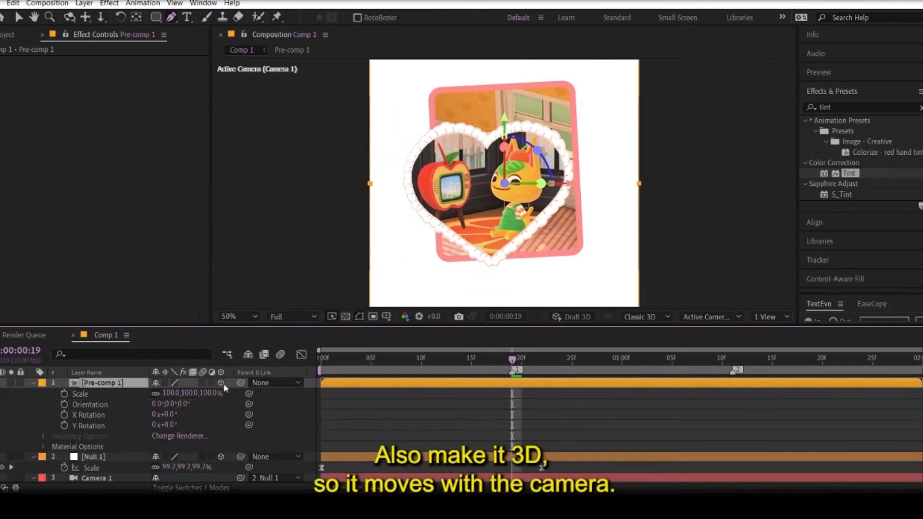
pyautogui.moveTo(324, 362); pyautogui.dragTo(472, 376)
pyautogui.press('r')
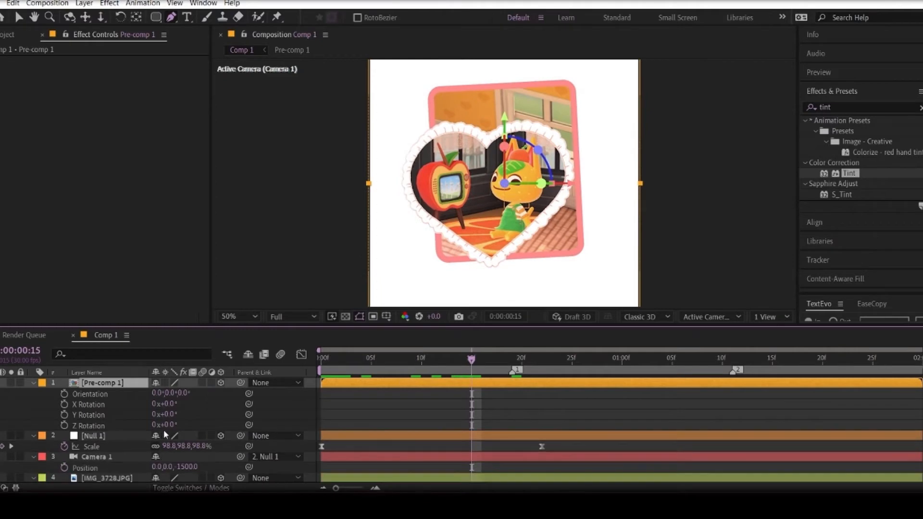
pyautogui.moveTo(164, 425); pyautogui.dragTo(73, 109)
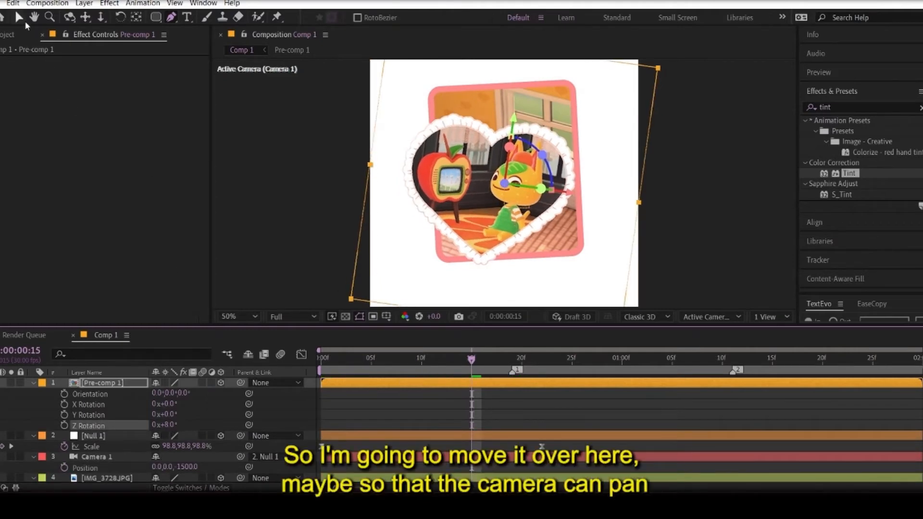
# - Scale the heart pre-comp to 127% and place it beyond the canvas's right edge, slightly below the first photo
pyautogui.moveTo(504, 183); pyautogui.dragTo(443, 179)
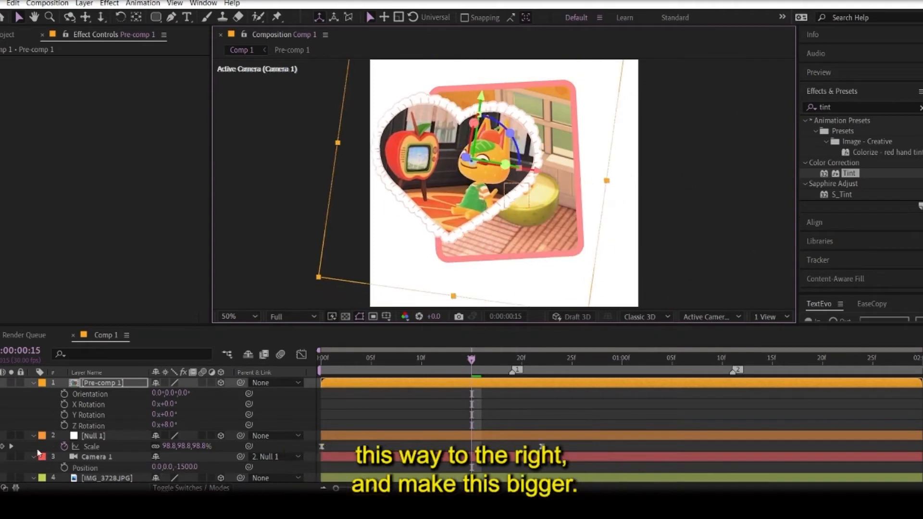
pyautogui.press('s')
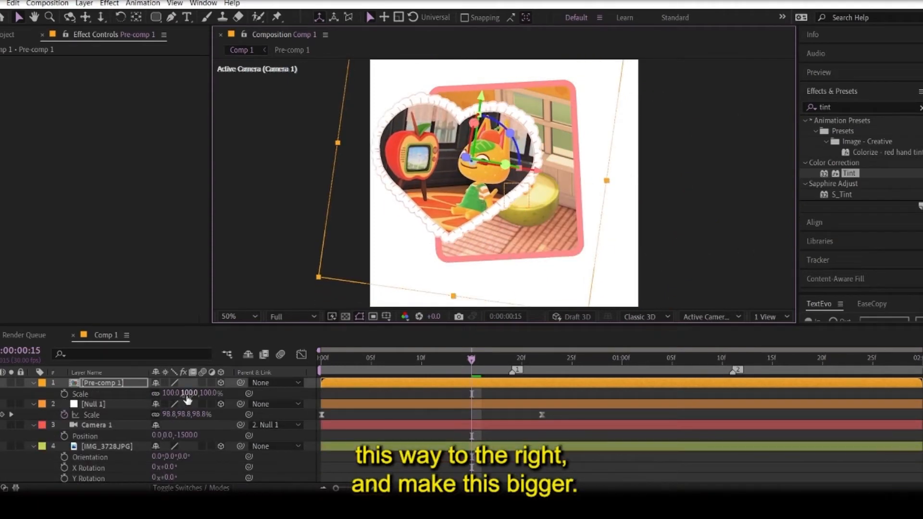
pyautogui.moveTo(187, 399); pyautogui.dragTo(747, 315)
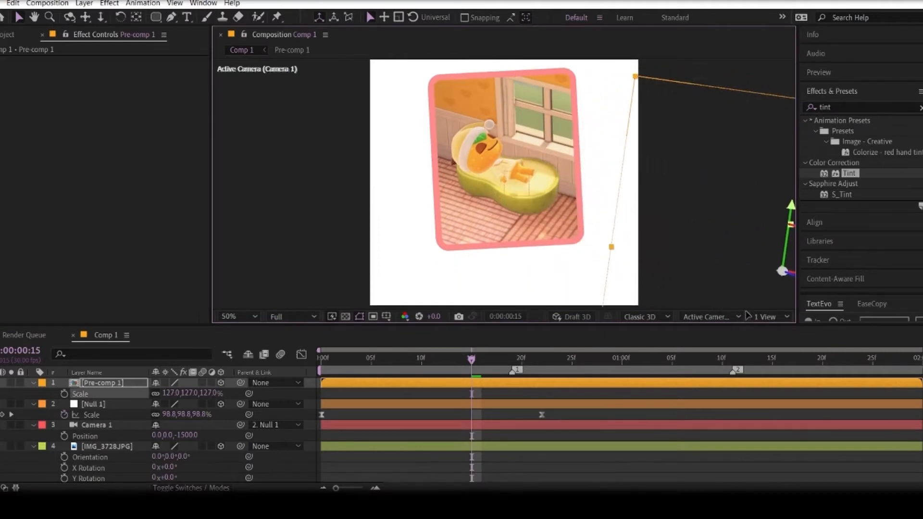
pyautogui.press(',')
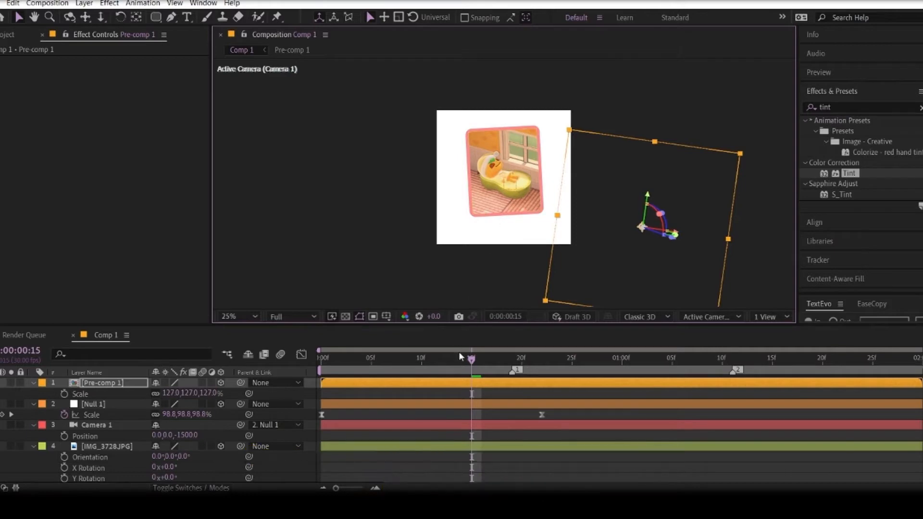
pyautogui.moveTo(472, 359); pyautogui.dragTo(485, 376)
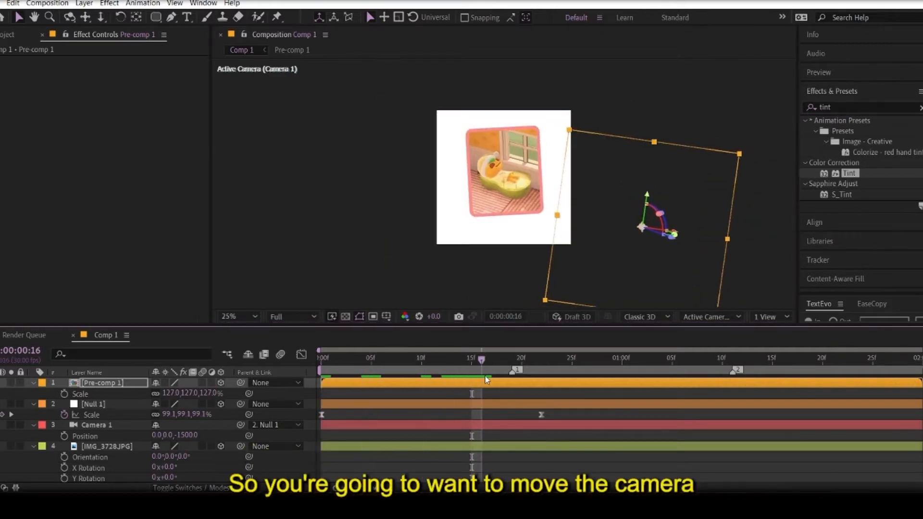
# - Lower the first photo, IMG_3728.JPG, slightly by setting its Y position to 444.4
pyautogui.click(109, 446)
pyautogui.press('p')
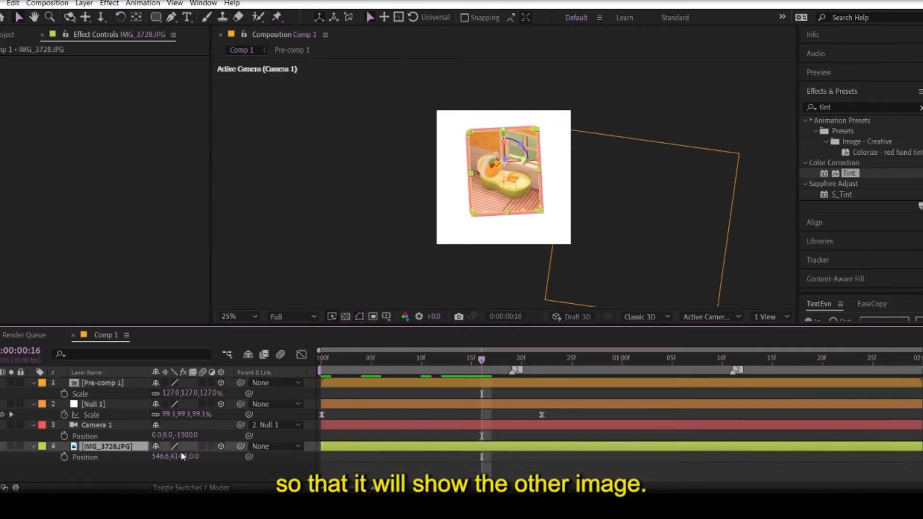
pyautogui.moveTo(181, 456); pyautogui.dragTo(194, 456)
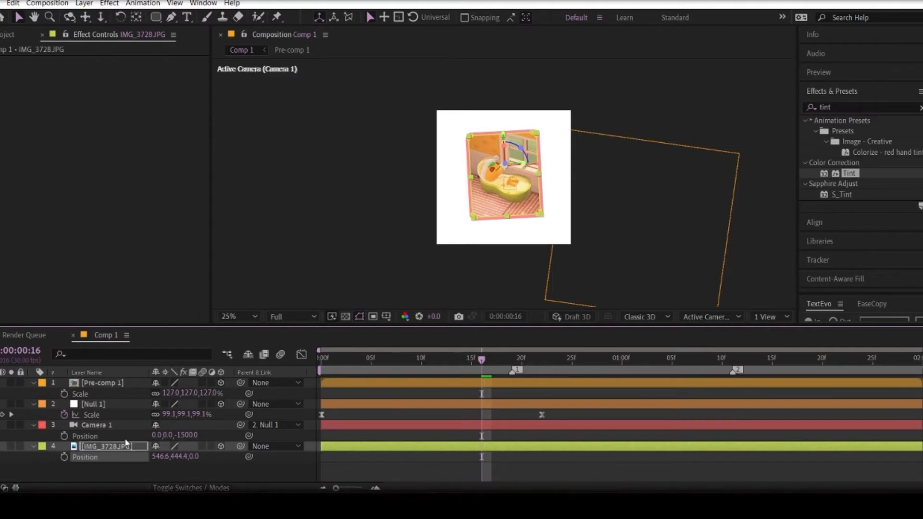
# - Select Null 1 and preview the camera zoom around frame 16
pyautogui.click(116, 425)
pyautogui.click(117, 382)
pyautogui.click(110, 402)
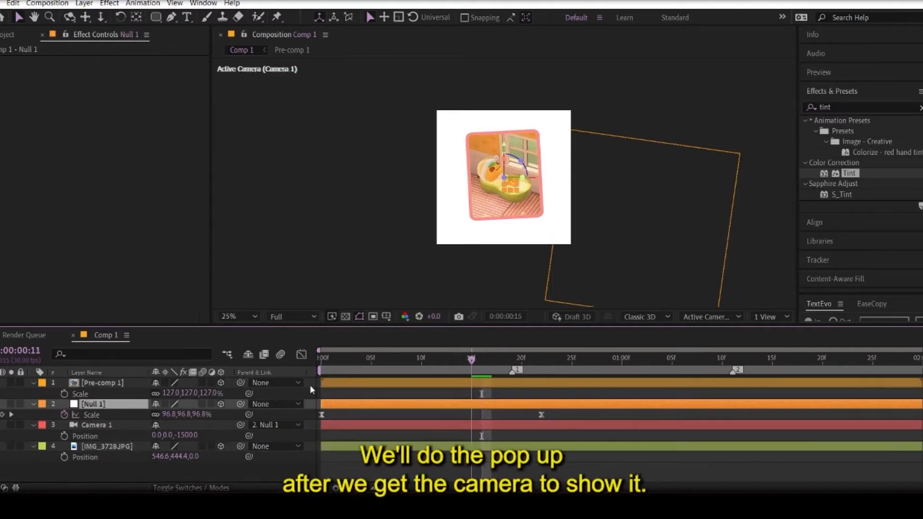
pyautogui.press('space')
pyautogui.press('space')
pyautogui.press('space')
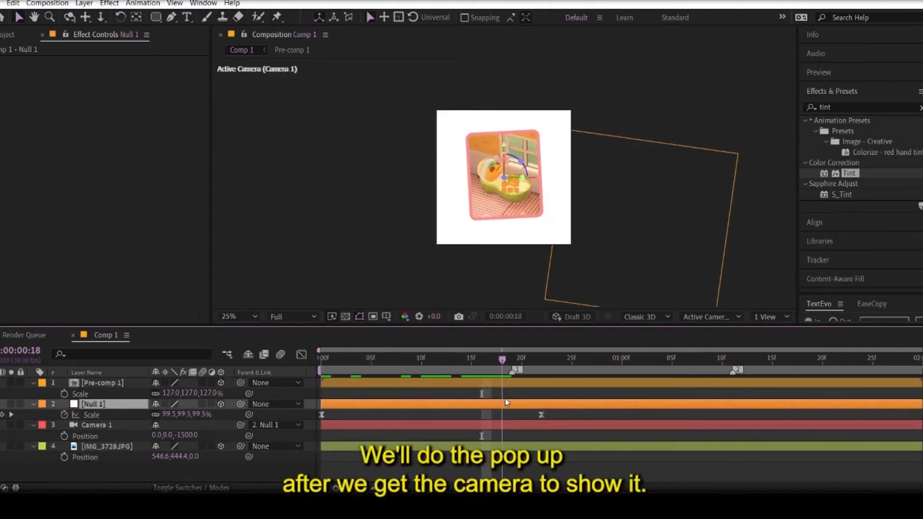
pyautogui.press('space')
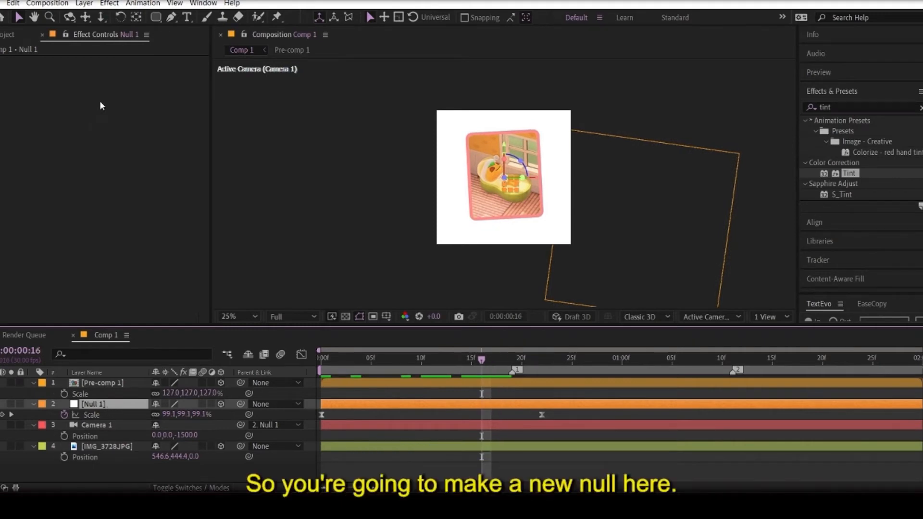
# - Create a new null object, make it a 3D layer, and parent Null 1 to it
pyautogui.click(85, 3)
pyautogui.moveTo(96, 10)
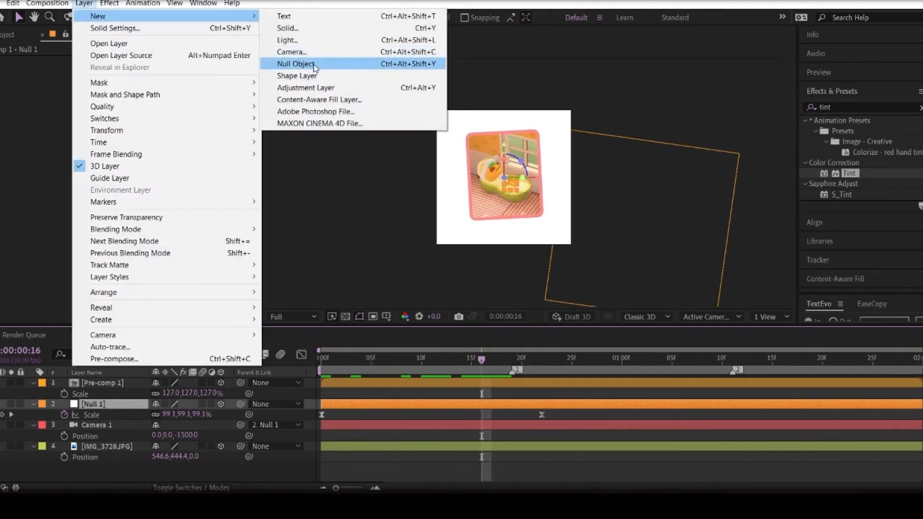
pyautogui.click(303, 62)
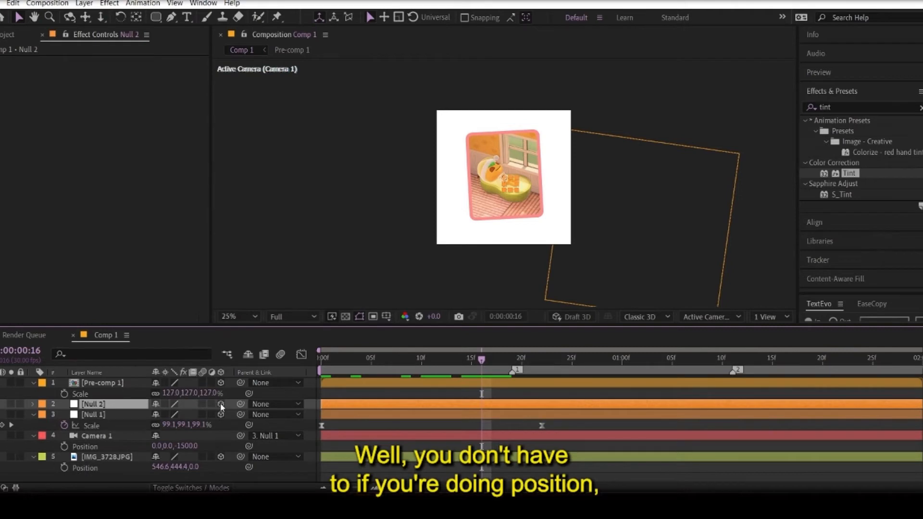
pyautogui.moveTo(238, 414); pyautogui.dragTo(100, 406)
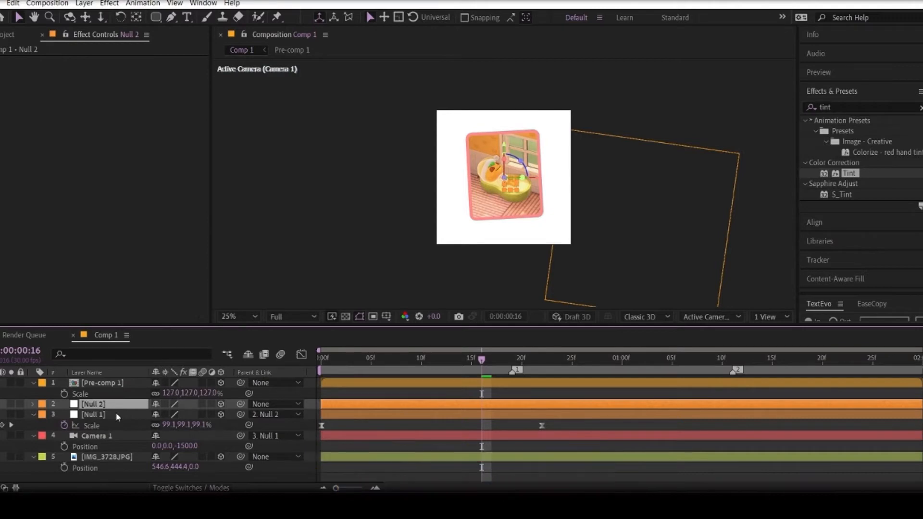
# - Keyframe Null 2's position and place that keyframe at frame 14, ahead of the beat 1 marker
pyautogui.press('p')
pyautogui.click(65, 415)
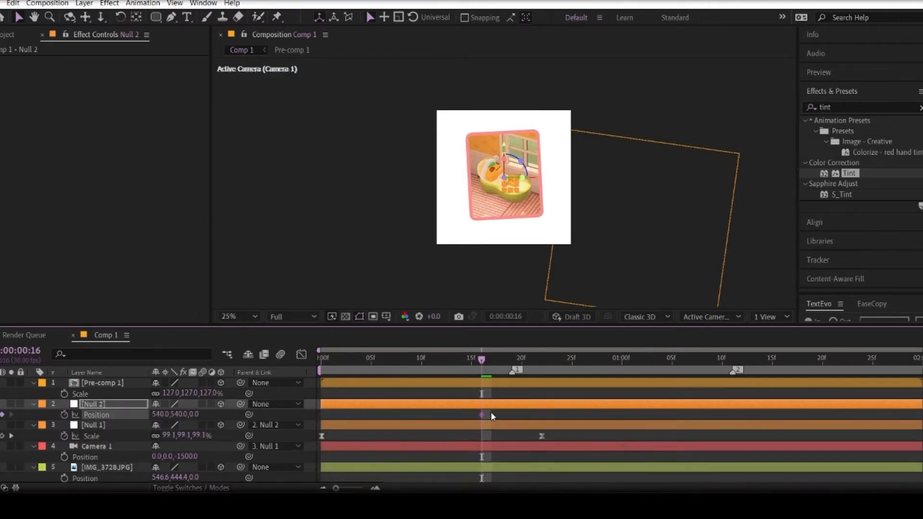
pyautogui.moveTo(482, 415); pyautogui.dragTo(512, 414)
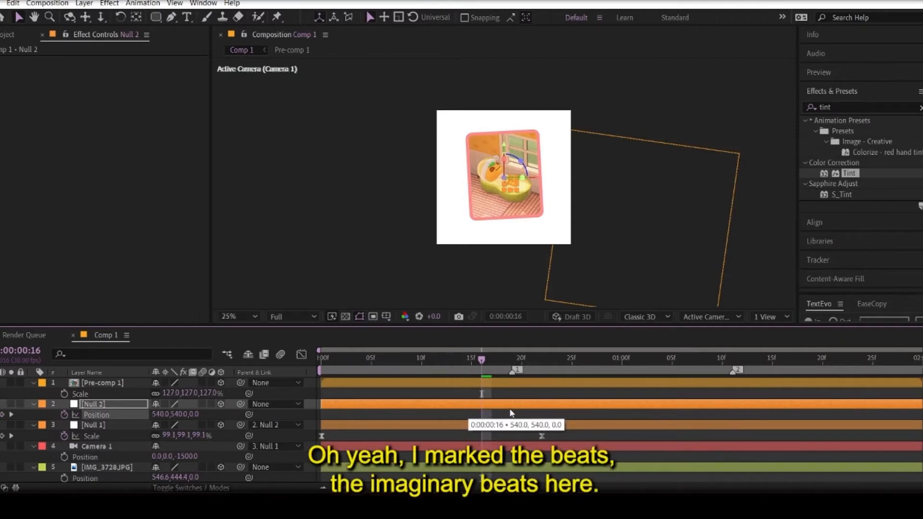
pyautogui.moveTo(501, 368); pyautogui.dragTo(512, 402)
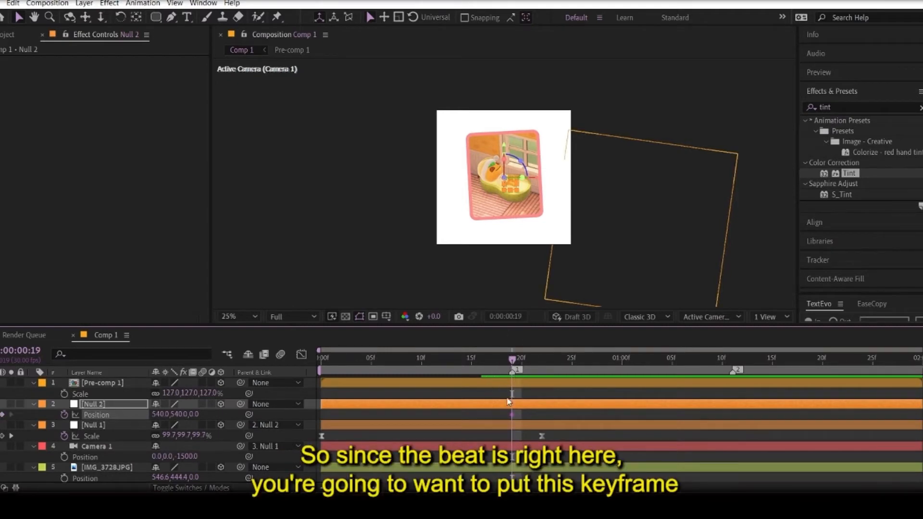
pyautogui.moveTo(511, 414); pyautogui.dragTo(463, 423)
pyautogui.click(475, 416)
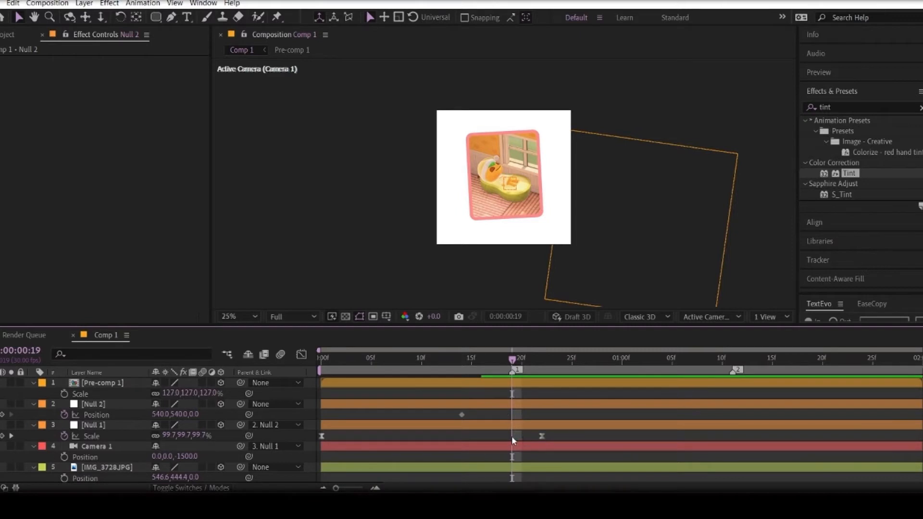
pyautogui.click(462, 416)
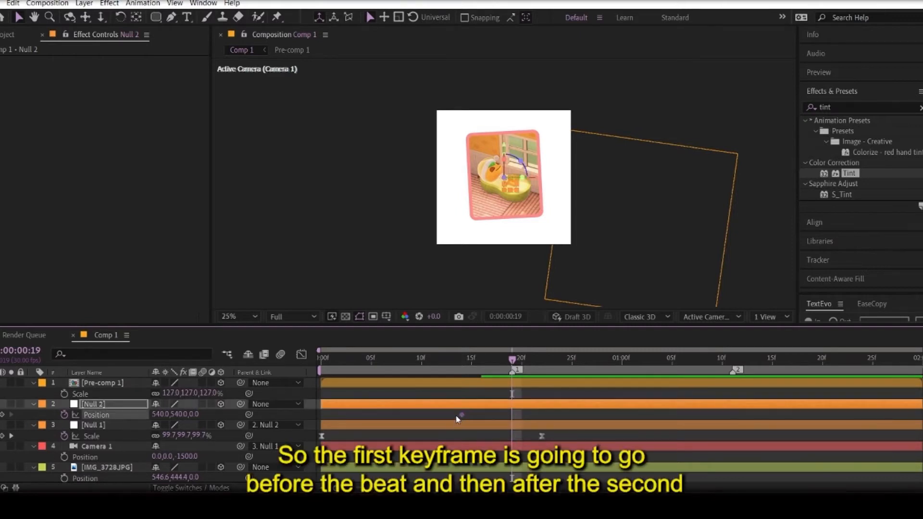
# - At 0:00:01:16, keyframe Null 2's position further right and down so the camera frames the heart photo, and preview the pan
pyautogui.moveTo(519, 362); pyautogui.dragTo(612, 372)
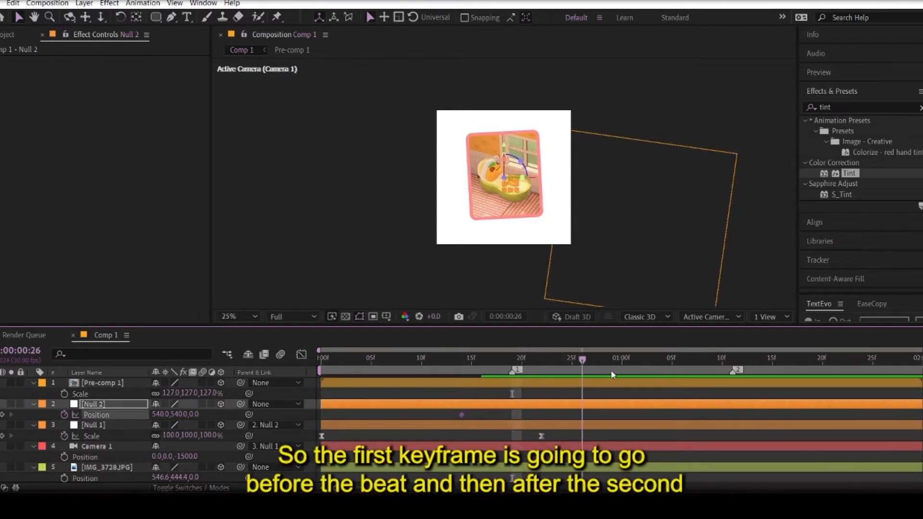
pyautogui.moveTo(678, 382); pyautogui.dragTo(779, 388)
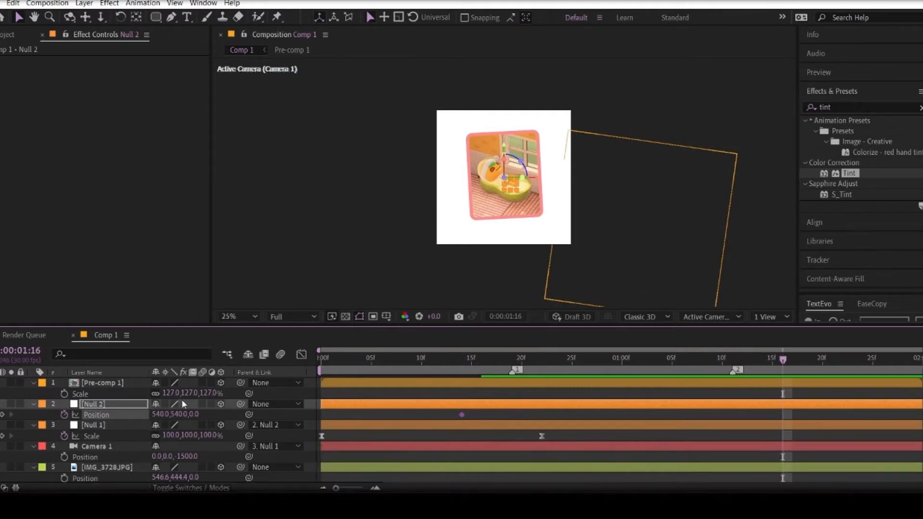
pyautogui.moveTo(162, 415); pyautogui.dragTo(705, 336)
pyautogui.moveTo(241, 409); pyautogui.dragTo(495, 371)
pyautogui.moveTo(775, 359); pyautogui.dragTo(475, 425)
pyautogui.press('space')
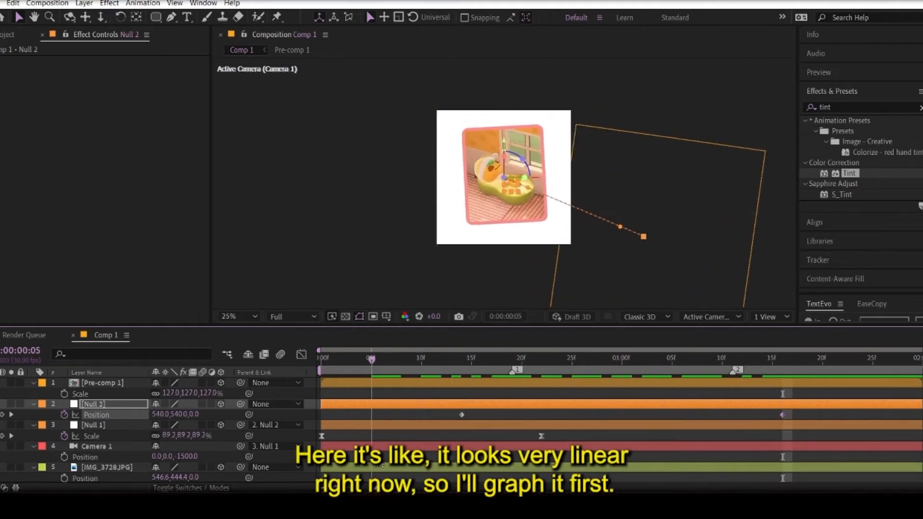
# - Apply Easy Ease to both of Null 2's position keyframes
pyautogui.moveTo(593, 430); pyautogui.dragTo(742, 414)
pyautogui.click(500, 415)
pyautogui.moveTo(449, 411); pyautogui.dragTo(787, 419)
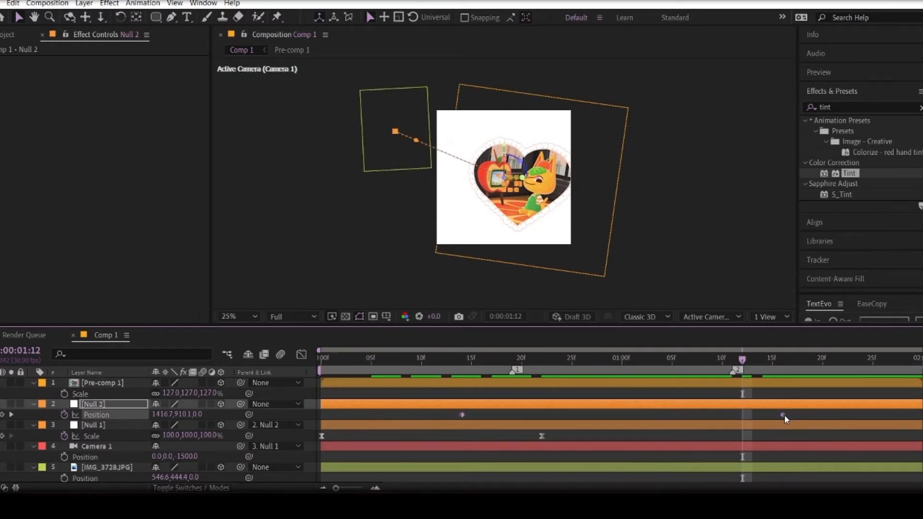
pyautogui.rightClick(785, 417)
pyautogui.moveTo(817, 408)
pyautogui.click(620, 335)
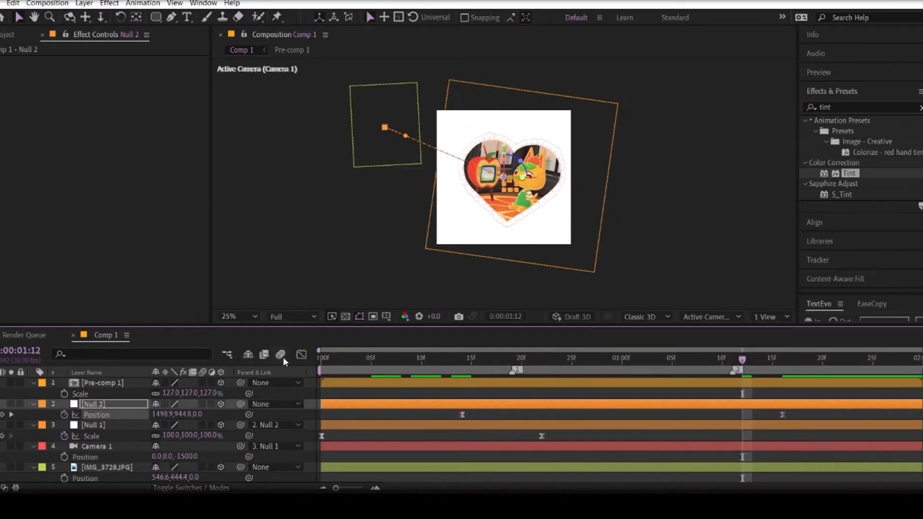
# - Reshape Null 2's position speed graph into a steep early peak near the beat 1 marker, with the first keyframe at frame 9
pyautogui.click(301, 354)
pyautogui.rightClick(550, 408)
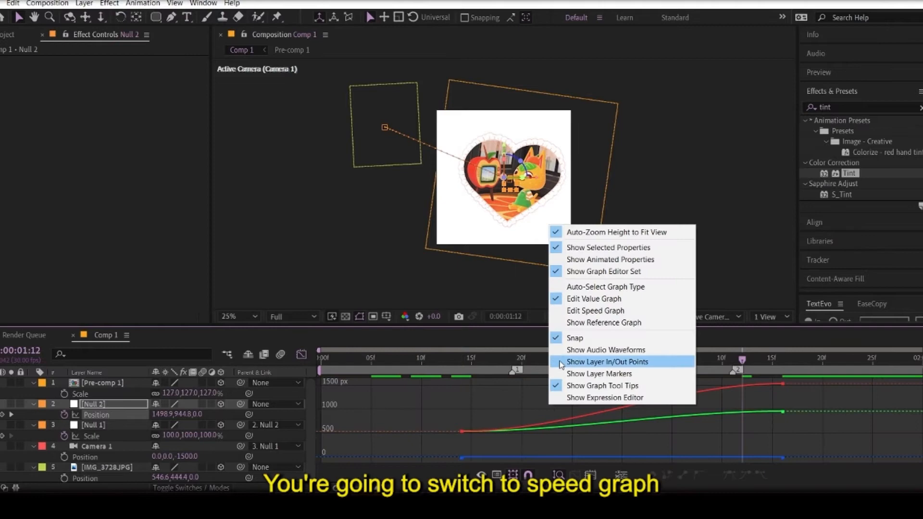
pyautogui.click(577, 311)
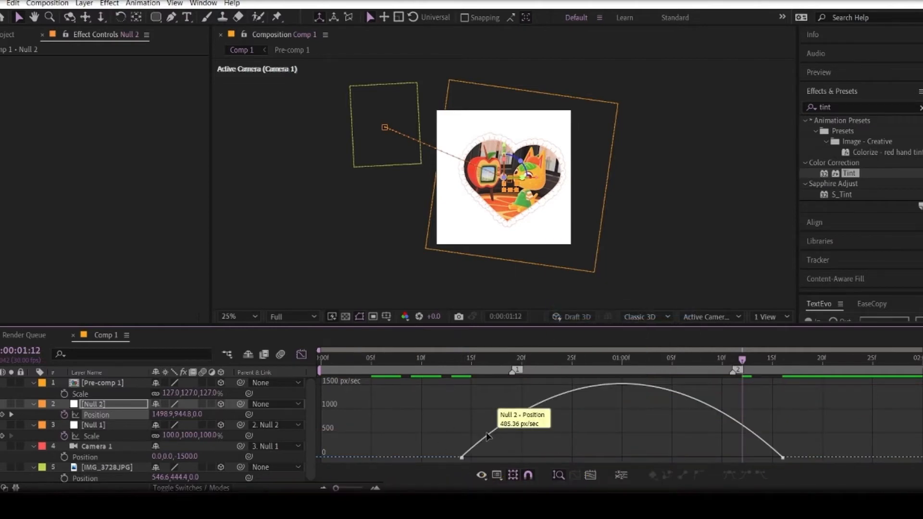
pyautogui.click(529, 409)
pyautogui.moveTo(515, 452); pyautogui.dragTo(544, 452)
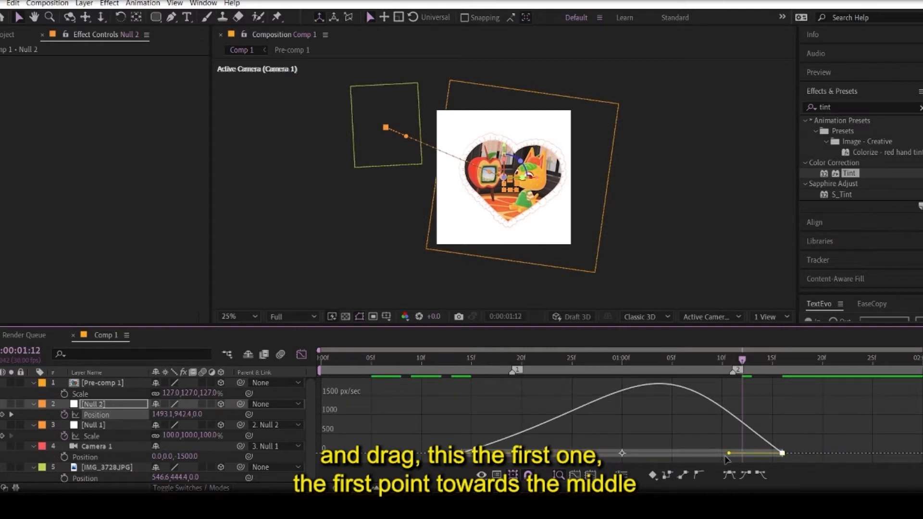
pyautogui.moveTo(729, 452); pyautogui.dragTo(605, 455)
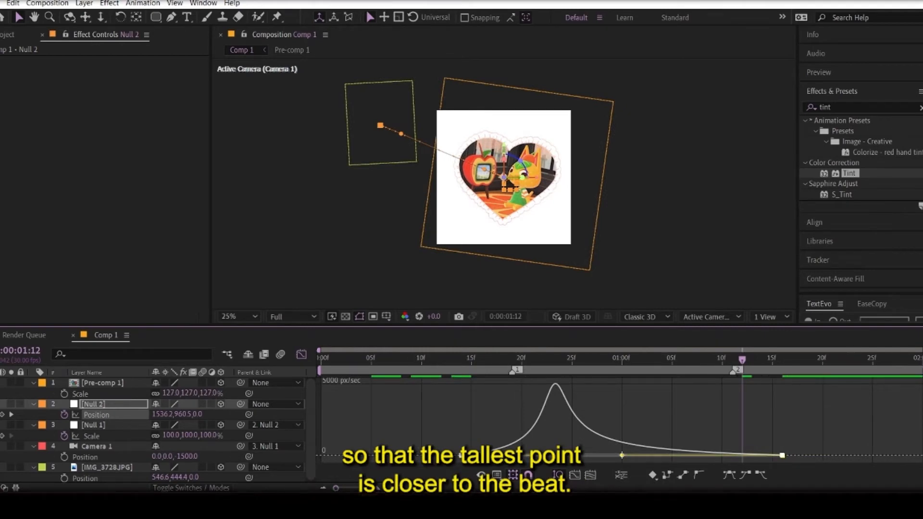
pyautogui.moveTo(460, 456); pyautogui.dragTo(516, 454)
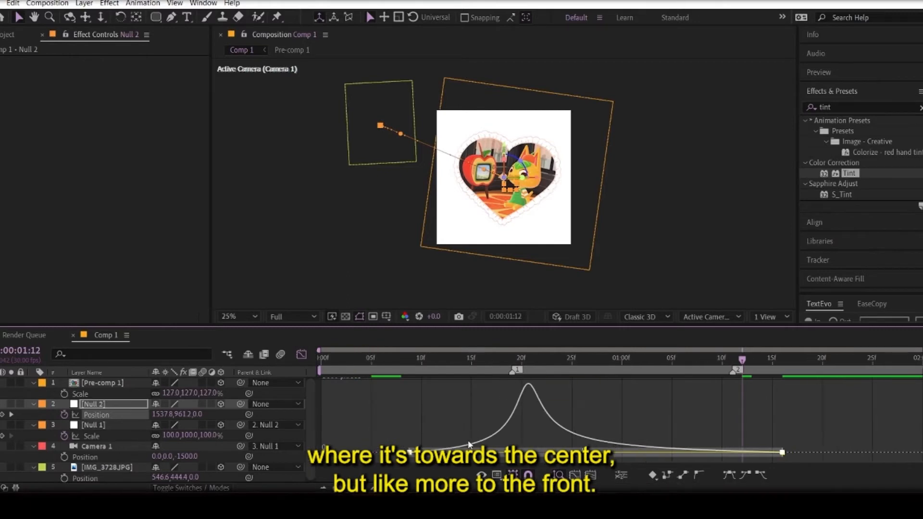
pyautogui.click(301, 356)
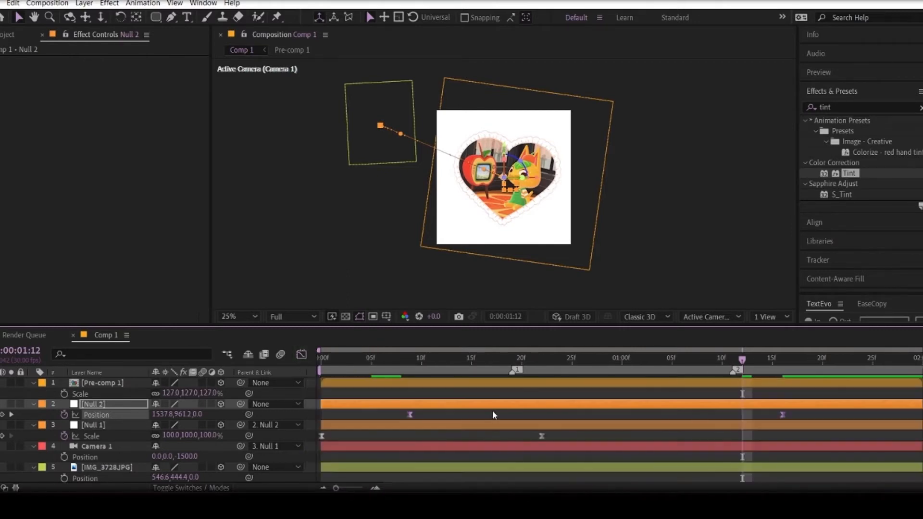
# - Play back the composition to check the camera's movement from the first photo to the heart
pyautogui.click(411, 359)
pyautogui.press('space')
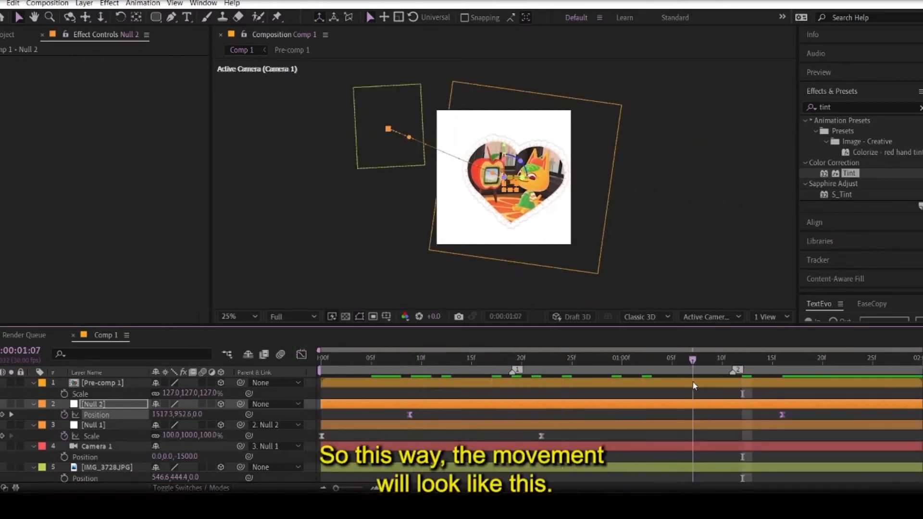
pyautogui.click(819, 72)
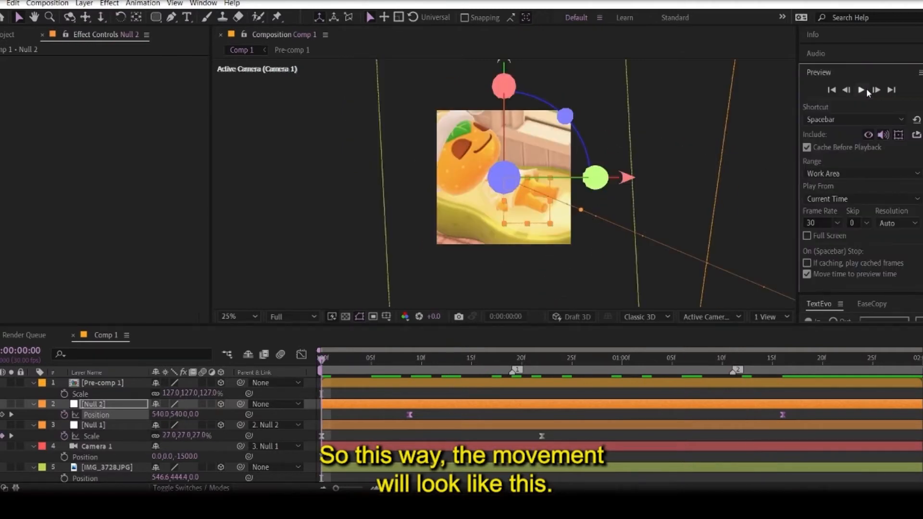
pyautogui.click(861, 90)
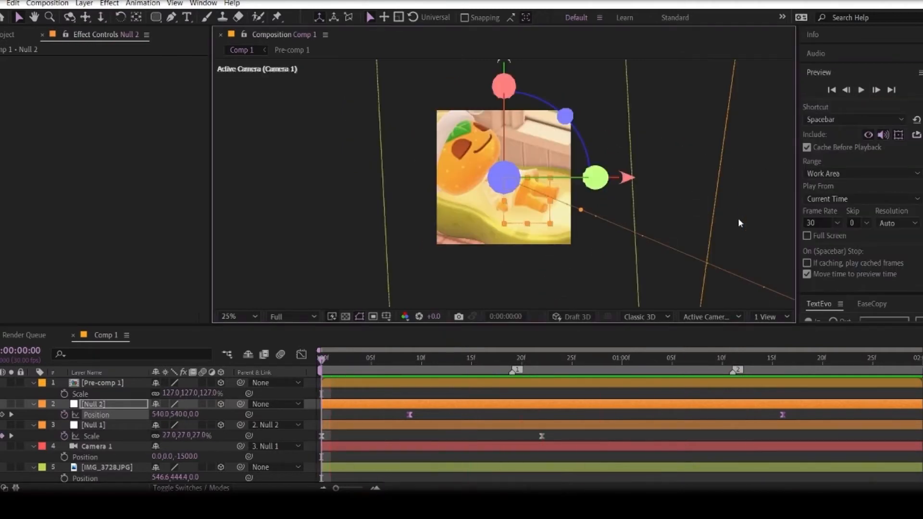
pyautogui.click(862, 91)
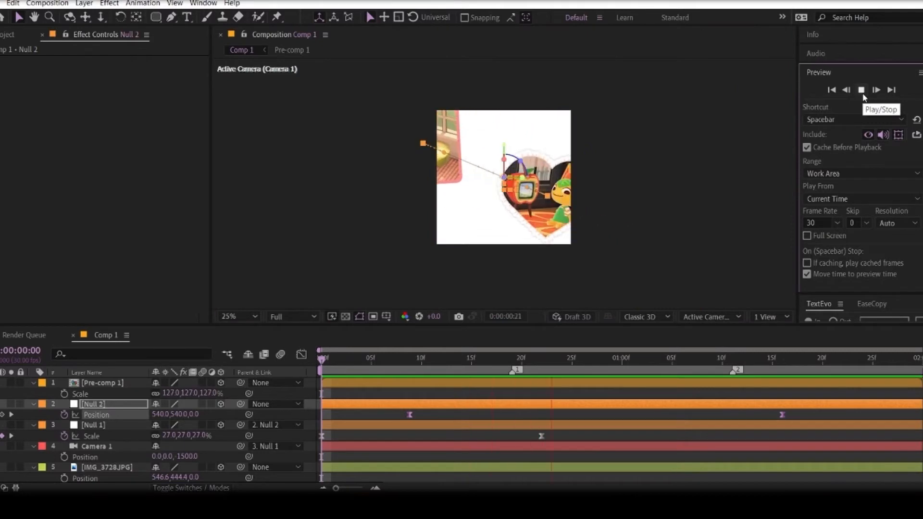
pyautogui.click(862, 90)
pyautogui.press('space')
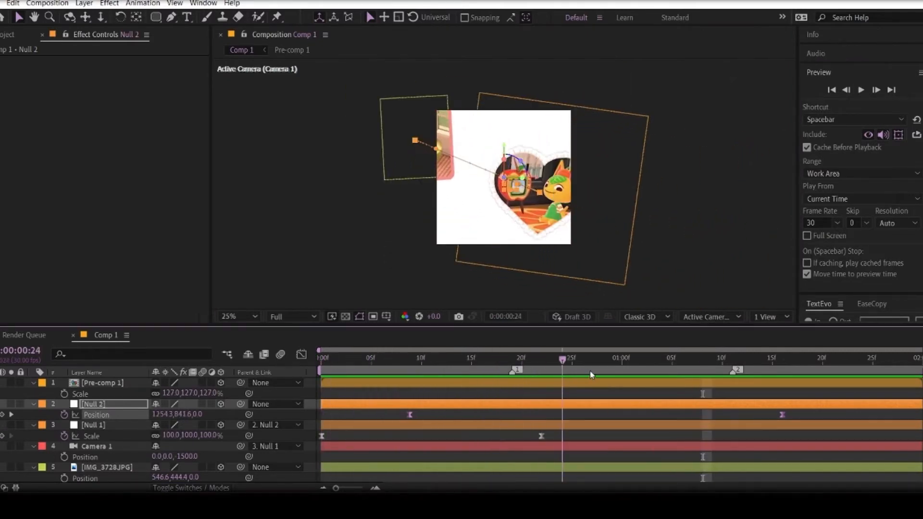
# - Keyframe the heart pre-comp's scale at 127% and place that keyframe at 0:00:01:06 as the pop-up's end size
pyautogui.moveTo(596, 373); pyautogui.dragTo(512, 382)
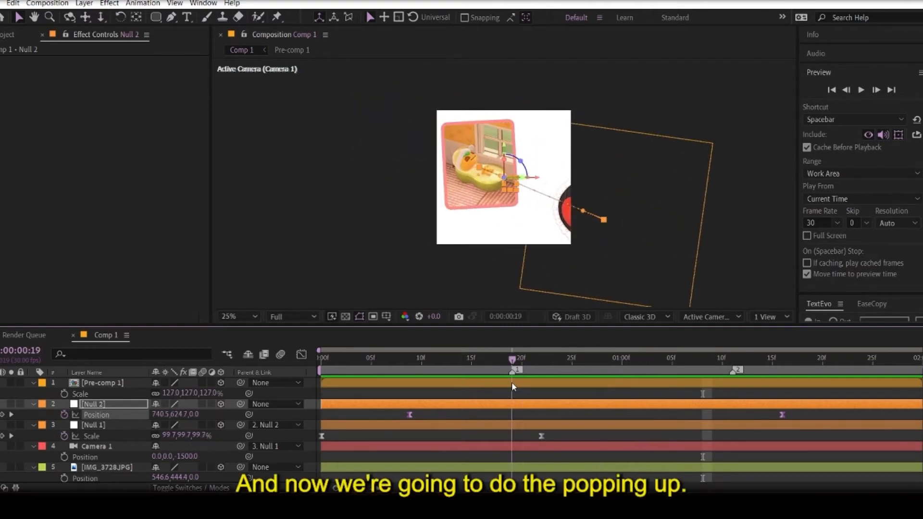
pyautogui.click(114, 446)
pyautogui.click(108, 467)
pyautogui.click(111, 385)
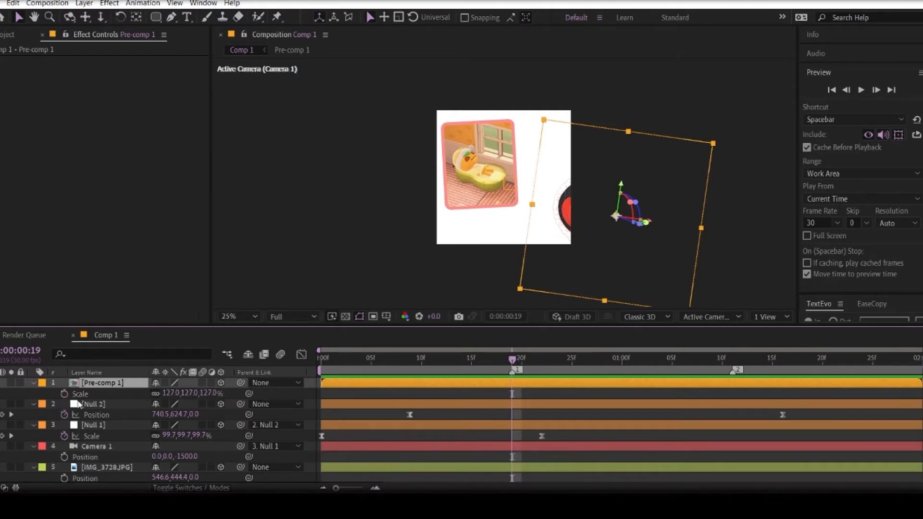
pyautogui.click(64, 393)
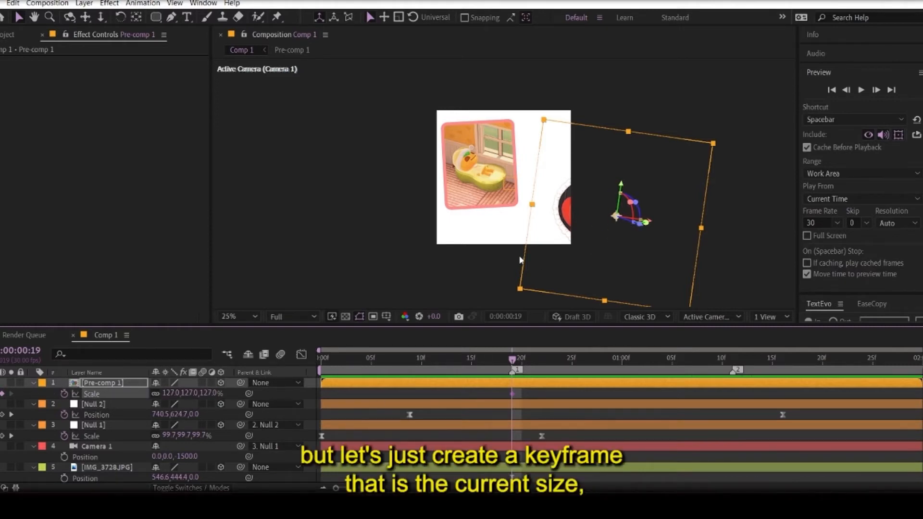
pyautogui.click(720, 362)
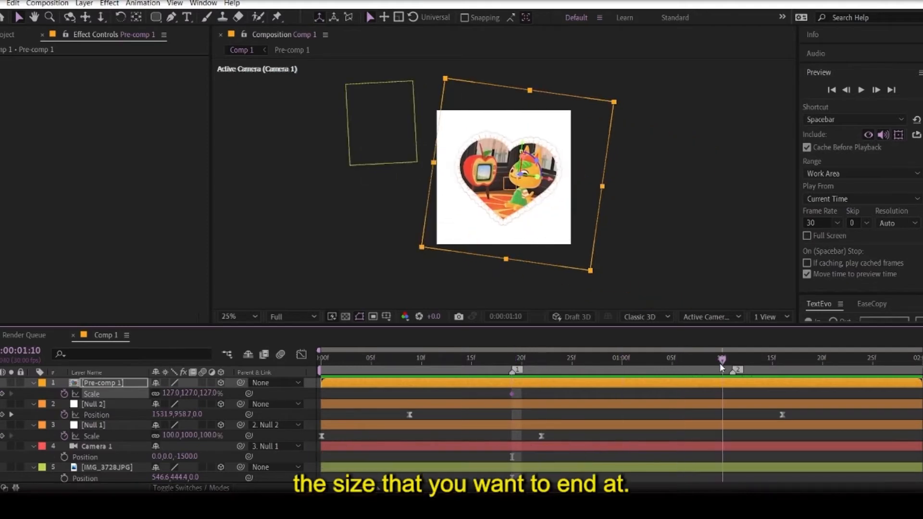
pyautogui.moveTo(512, 394); pyautogui.dragTo(682, 391)
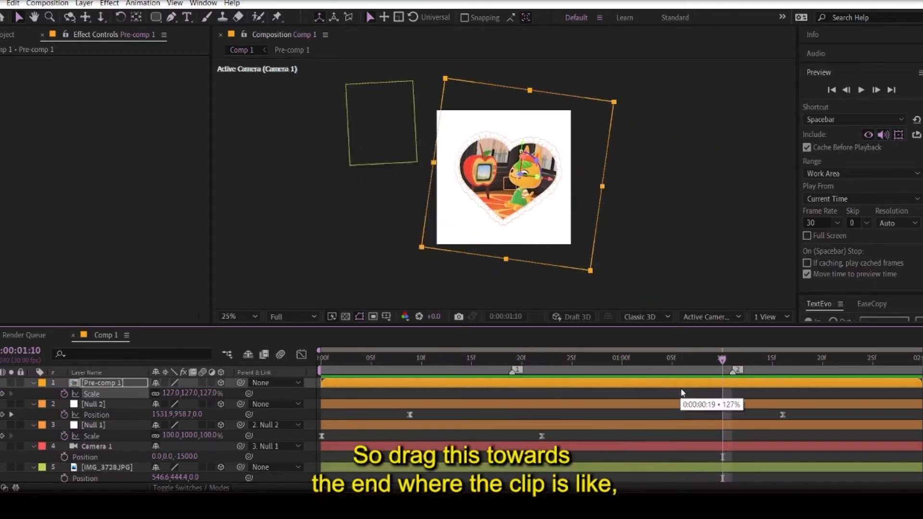
# - Keyframe the heart pre-comp's scale at 0% at 0:00:00:19, on the beat 1 marker, and preview the growth
pyautogui.moveTo(620, 368); pyautogui.dragTo(509, 417)
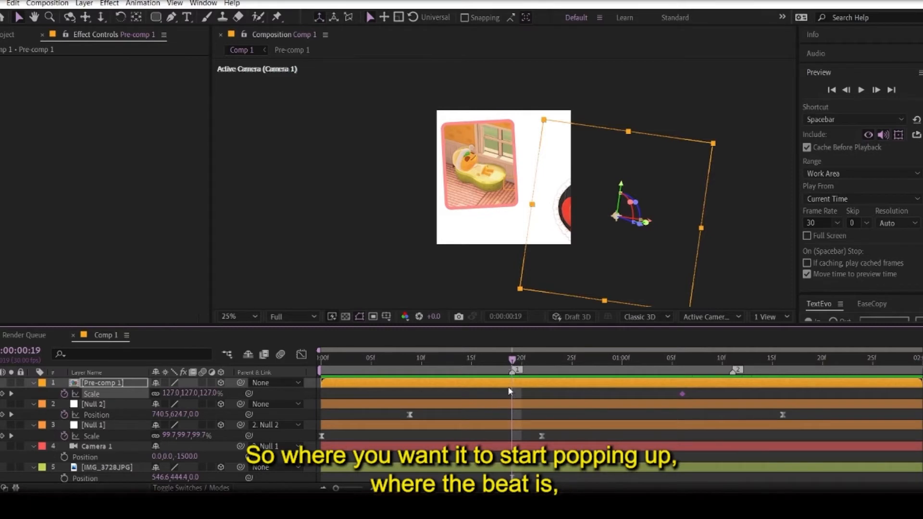
pyautogui.click(173, 393)
pyautogui.press('Return')
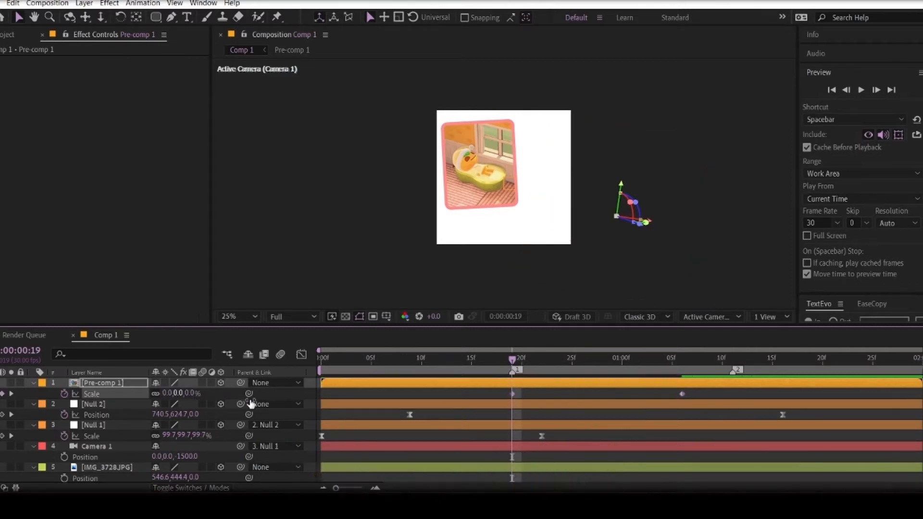
pyautogui.press('space')
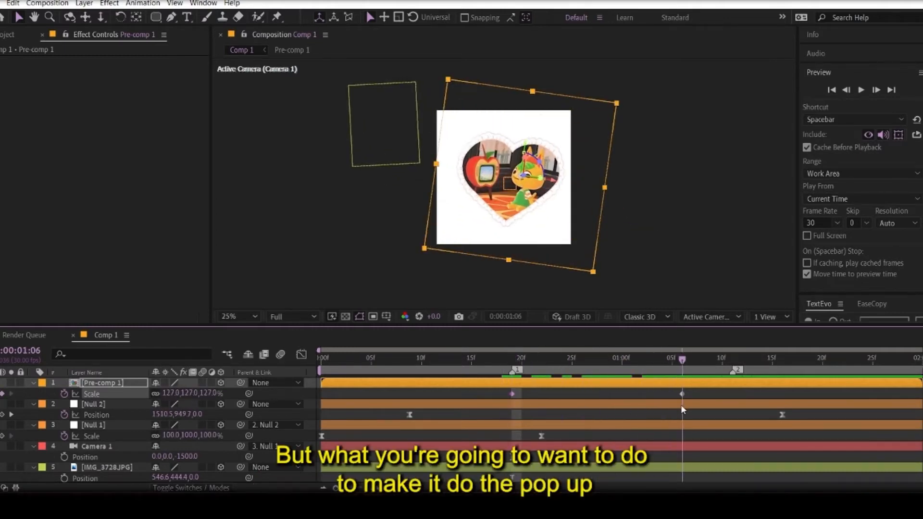
# - Add a scale keyframe of 147% to the heart pre-comp at 0:00:00:25 so it overshoots its end size
pyautogui.moveTo(683, 408); pyautogui.dragTo(556, 409)
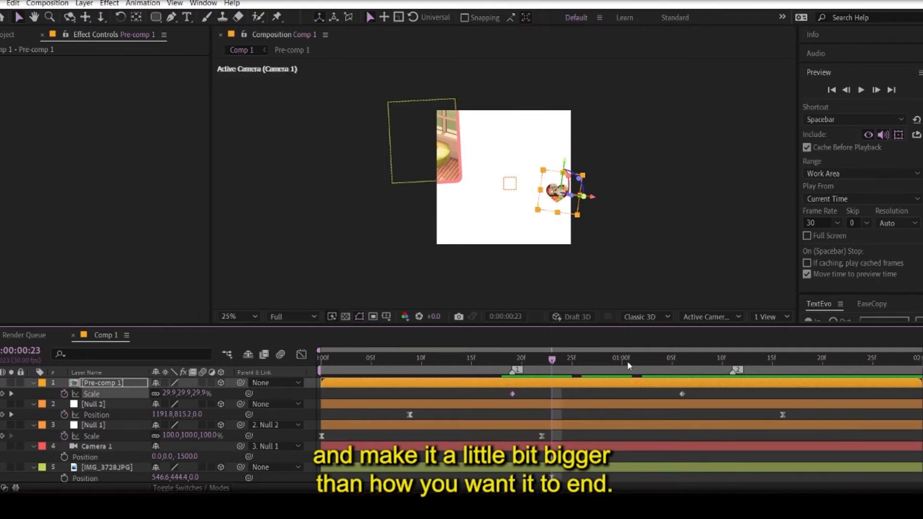
pyautogui.moveTo(628, 366); pyautogui.dragTo(576, 421)
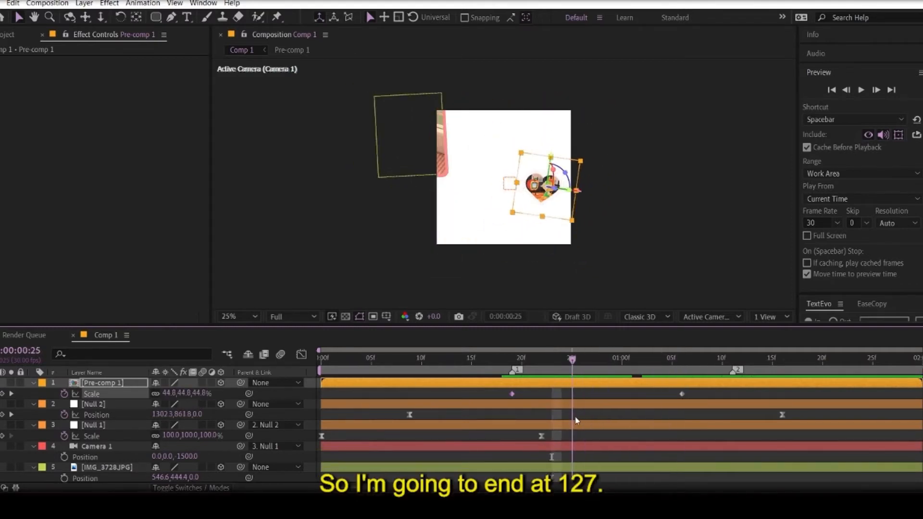
pyautogui.moveTo(576, 373)
pyautogui.mouseDown()
pyautogui.moveTo(561, 363)
pyautogui.moveTo(572, 364)
pyautogui.mouseUp()
pyautogui.click(198, 394)
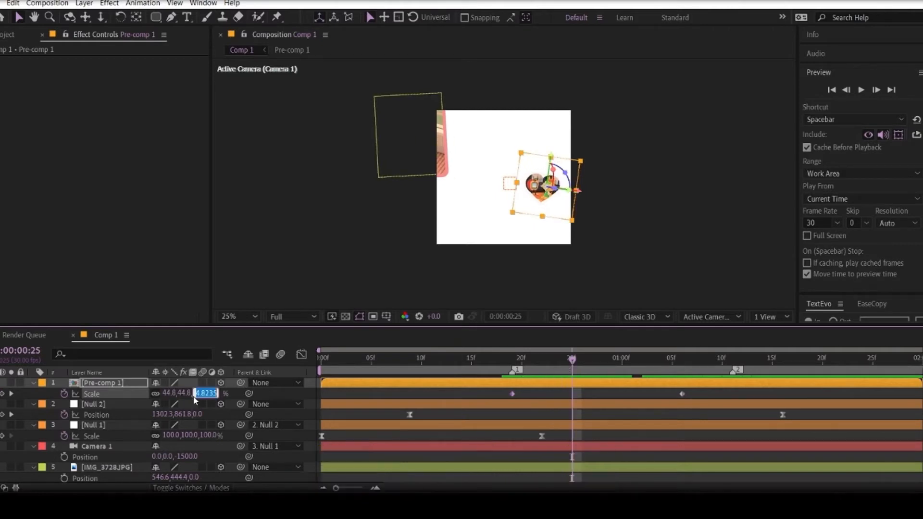
pyautogui.write('147')
pyautogui.press('Return')
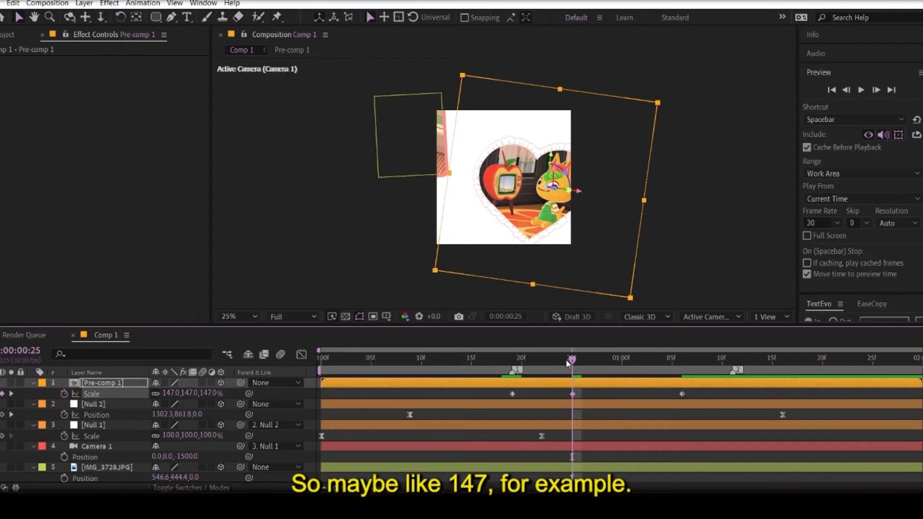
# - Check the overshoot and raise the heart's scale keyframe at 0:00:00:25 to 170%
pyautogui.moveTo(568, 363); pyautogui.dragTo(611, 364)
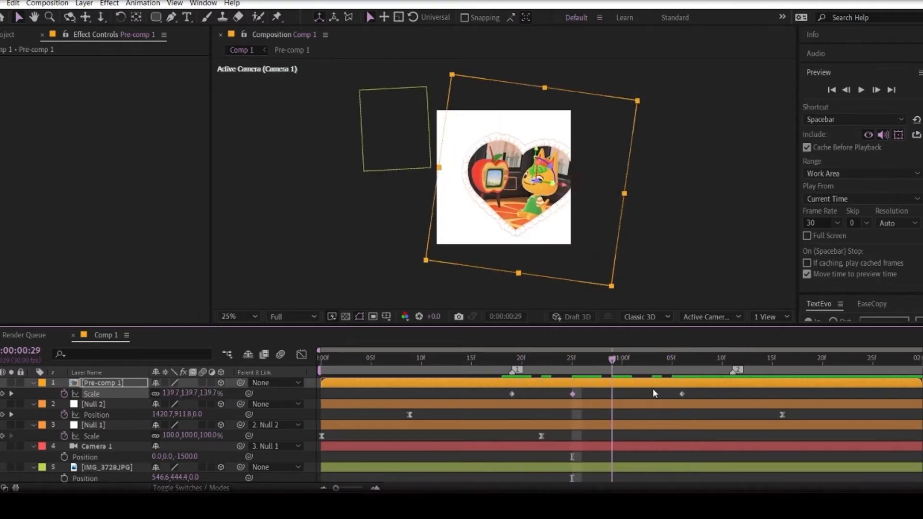
pyautogui.moveTo(653, 389); pyautogui.dragTo(683, 388)
pyautogui.press('j')
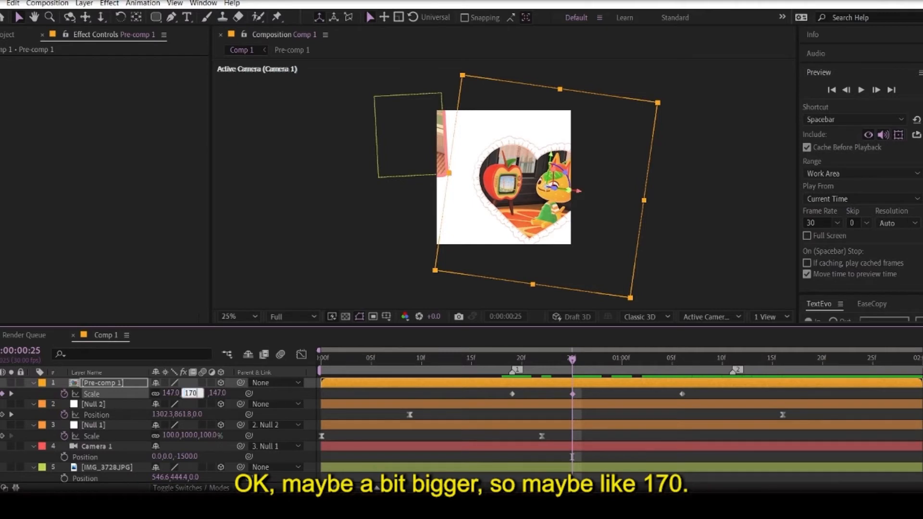
pyautogui.press('Return')
# - Add a smaller rebound scale keyframe of 90% to the heart pre-comp at 0:00:01:01
pyautogui.moveTo(509, 365); pyautogui.dragTo(632, 401)
pyautogui.click(682, 374)
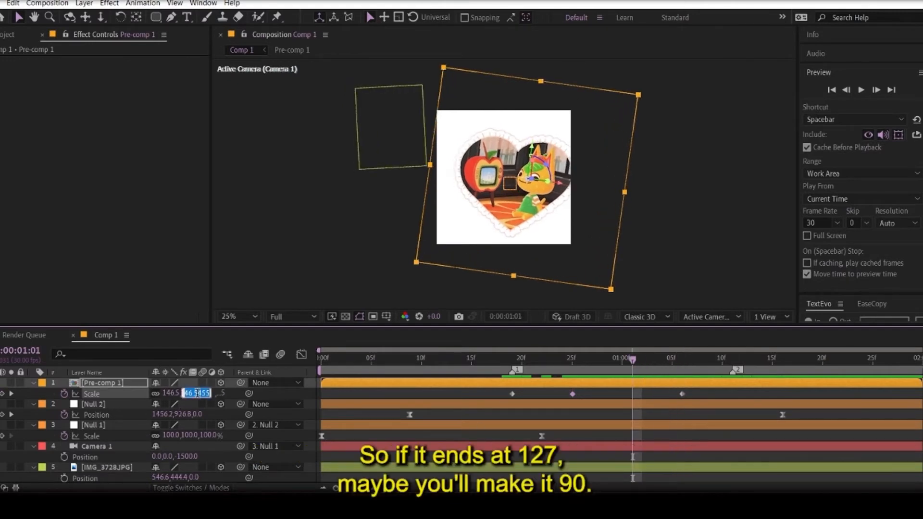
pyautogui.press('Return')
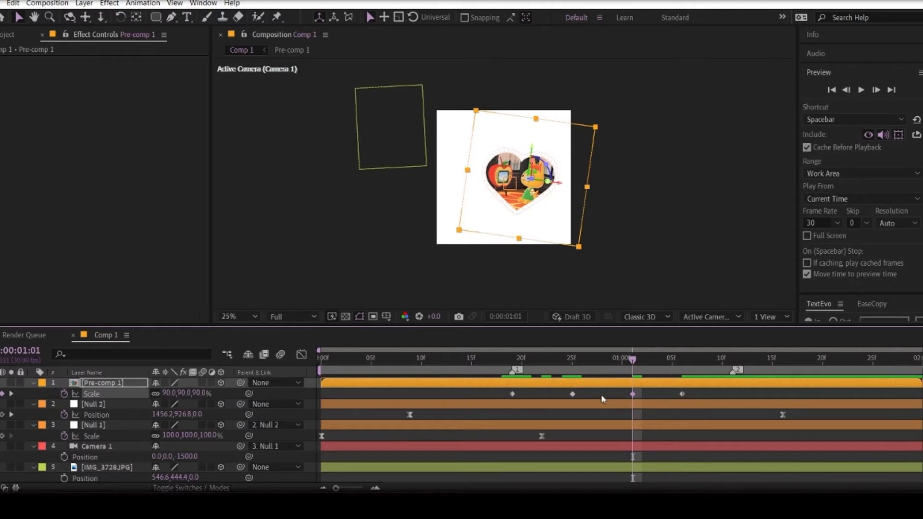
# - Move the heart's 170% scale keyframe to 0:00:00:23, the 90% one to 0:00:00:28 and the 127% one to 0:00:01:04
pyautogui.moveTo(573, 395); pyautogui.dragTo(549, 405)
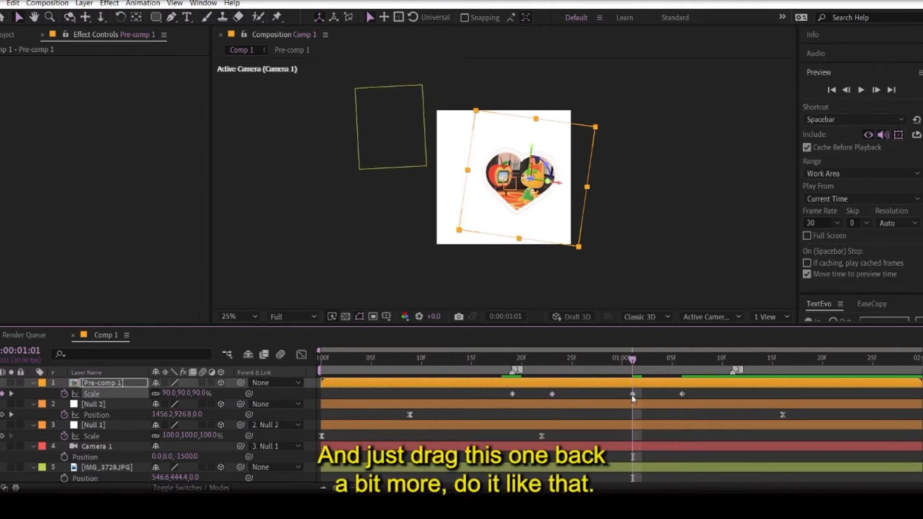
pyautogui.moveTo(632, 395); pyautogui.dragTo(605, 396)
pyautogui.moveTo(681, 395); pyautogui.dragTo(495, 397)
# - Apply Easy Ease to all four of the heart pre-comp's scale keyframes
pyautogui.rightClick(512, 396)
pyautogui.moveTo(591, 387)
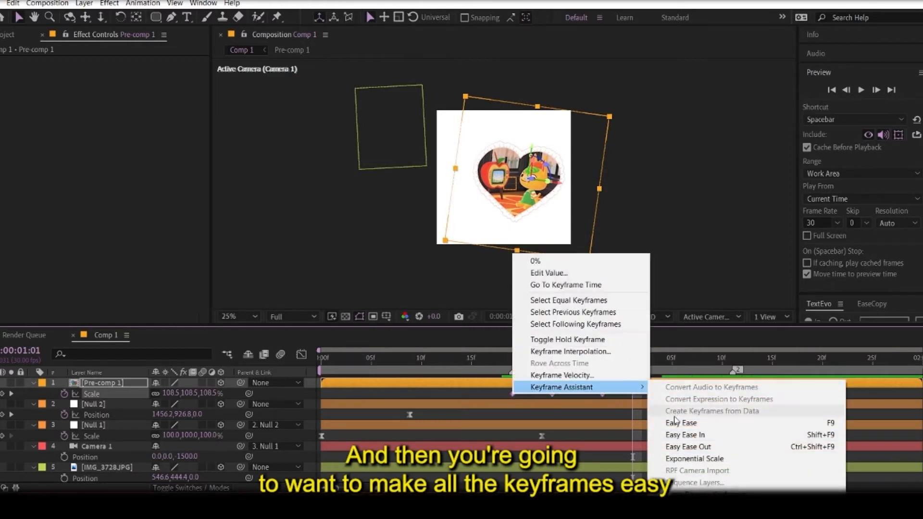
pyautogui.click(681, 423)
# - Play back the composition from the start to check the heart's pop-up on the beat
pyautogui.press('space')
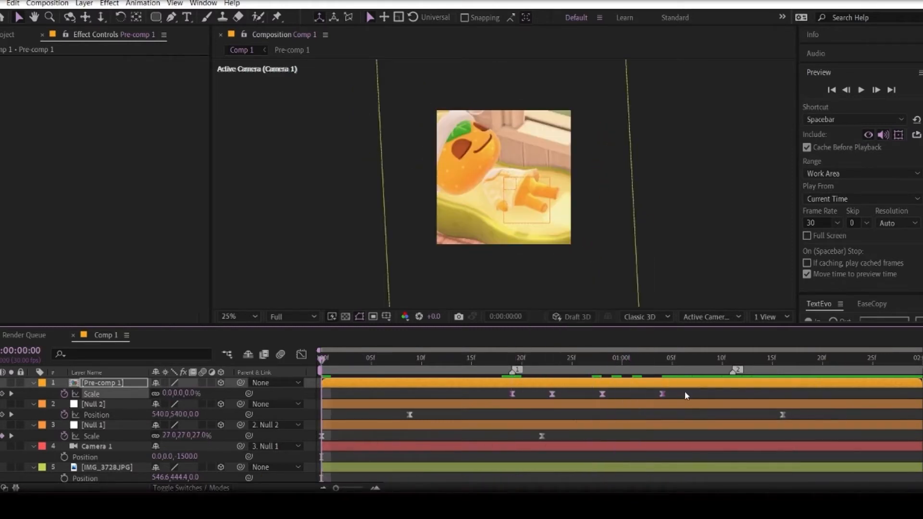
pyautogui.click(686, 395)
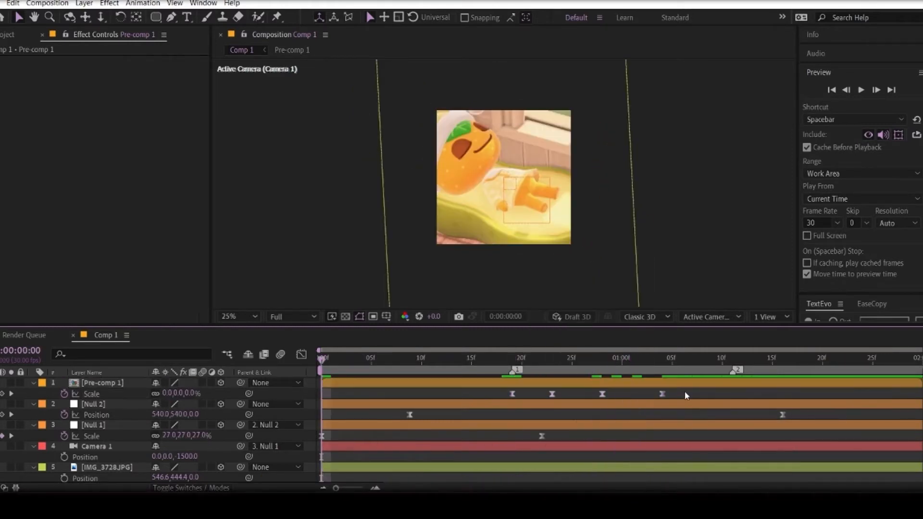
pyautogui.click(860, 91)
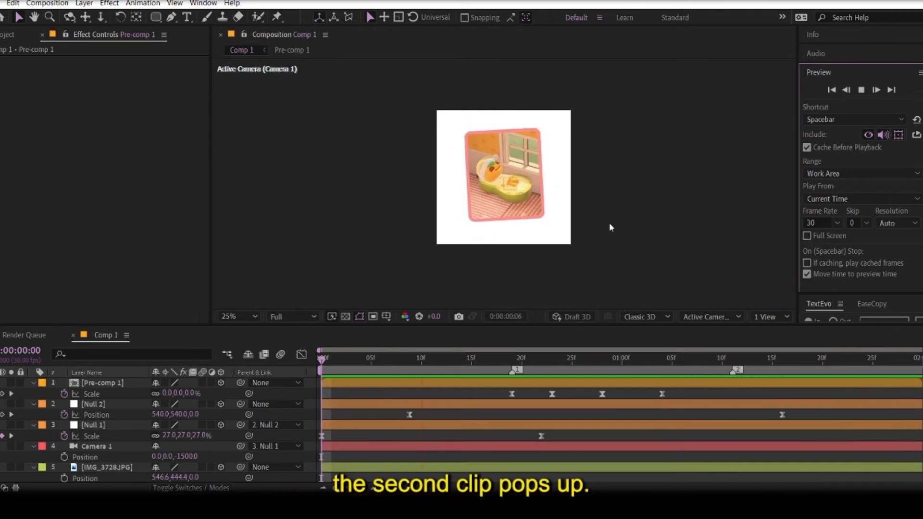
pyautogui.click(861, 91)
# - Set the heart's overshoot scale at 0:00:00:23 to 160% and its rebound scale at 0:00:00:28 to 95%
pyautogui.moveTo(501, 359); pyautogui.dragTo(551, 358)
pyautogui.click(211, 393)
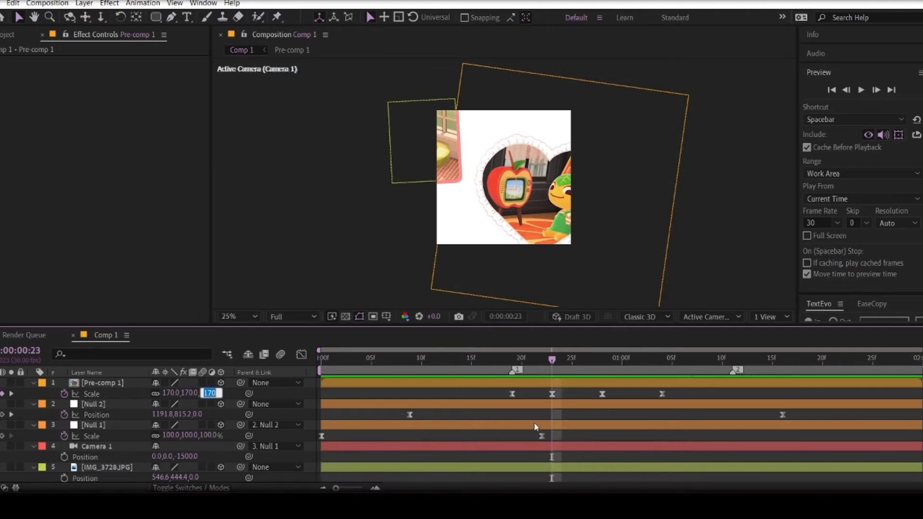
pyautogui.write('16')
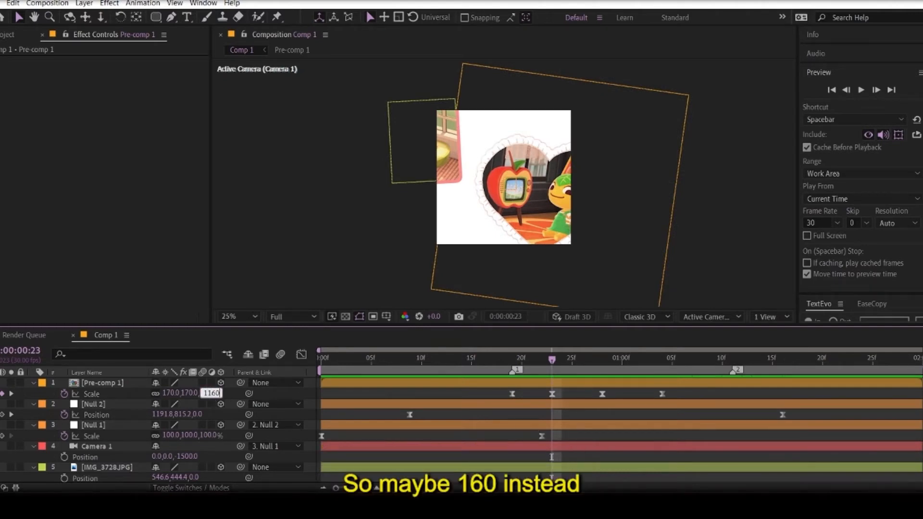
pyautogui.press('Return')
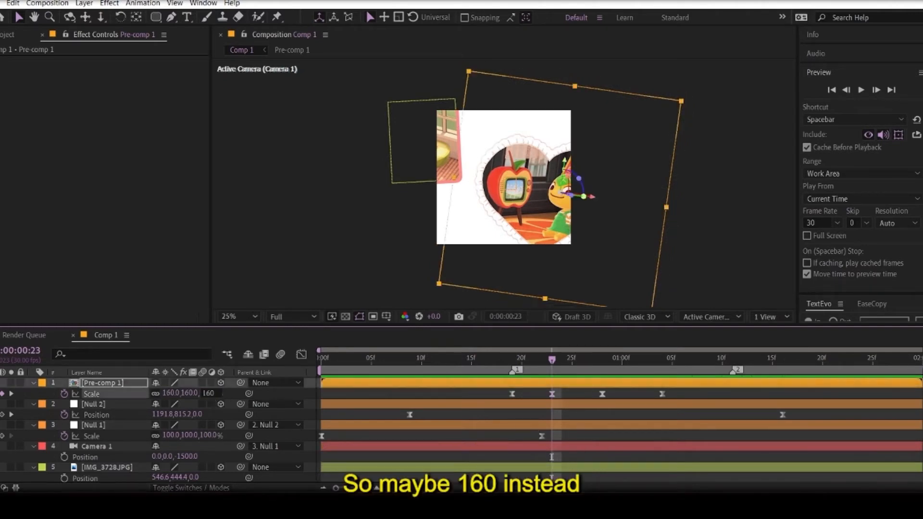
pyautogui.click(604, 370)
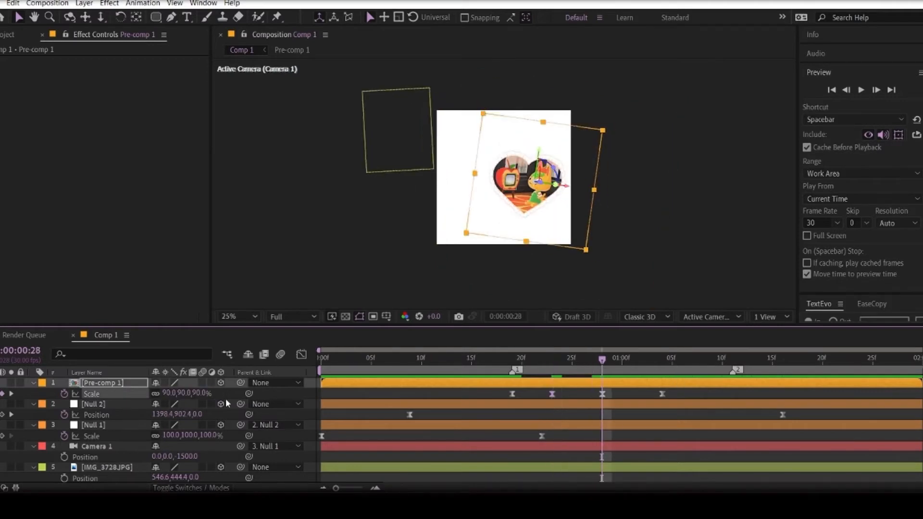
pyautogui.write('9')
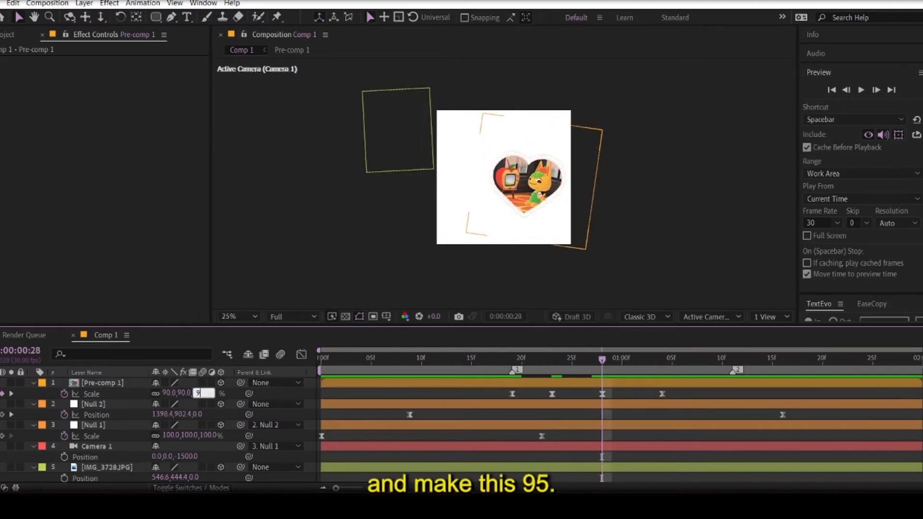
pyautogui.write('5')
pyautogui.press('Return')
# - Play and scrub through the composition to review the adjusted pop-up and the spacing between the two photos
pyautogui.click(846, 91)
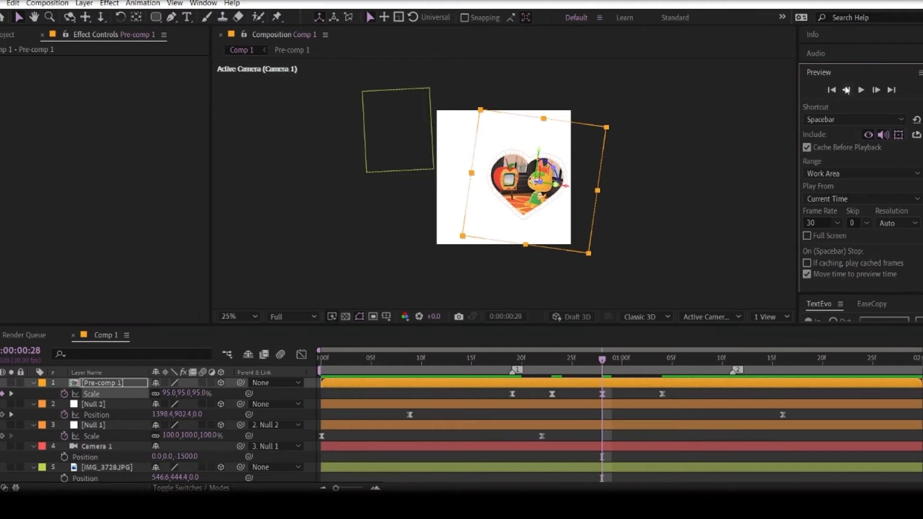
pyautogui.press('space')
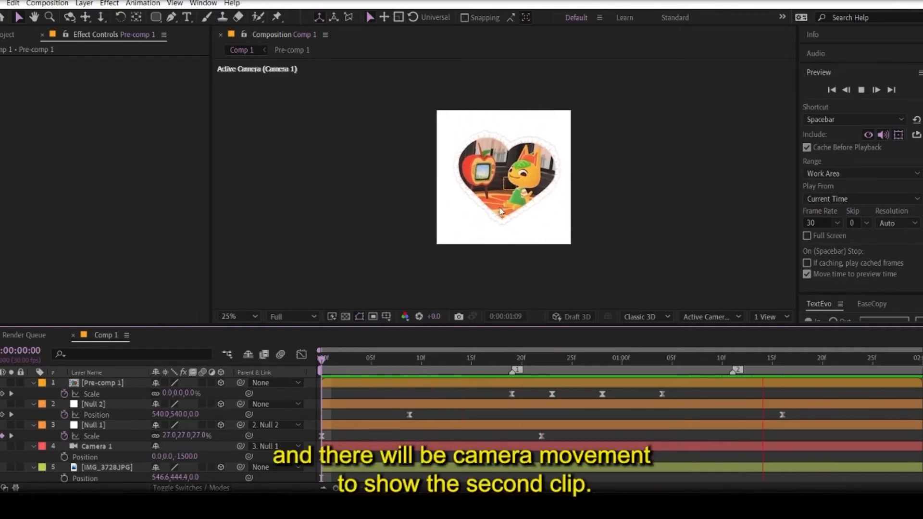
pyautogui.press('space')
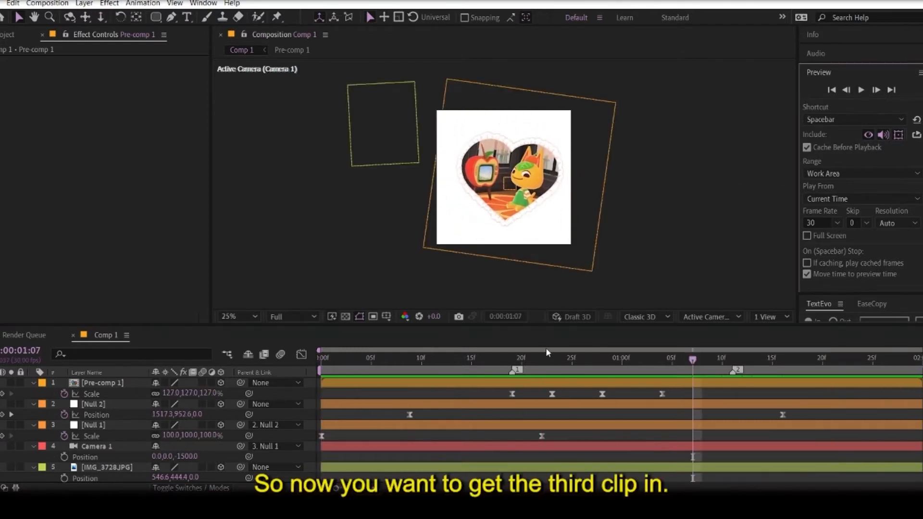
pyautogui.moveTo(530, 361); pyautogui.dragTo(458, 379)
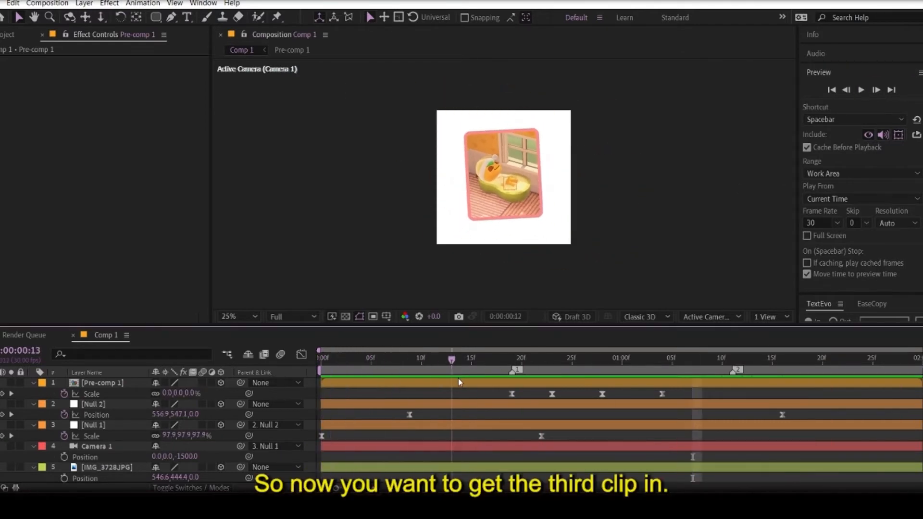
pyautogui.moveTo(530, 384); pyautogui.dragTo(612, 408)
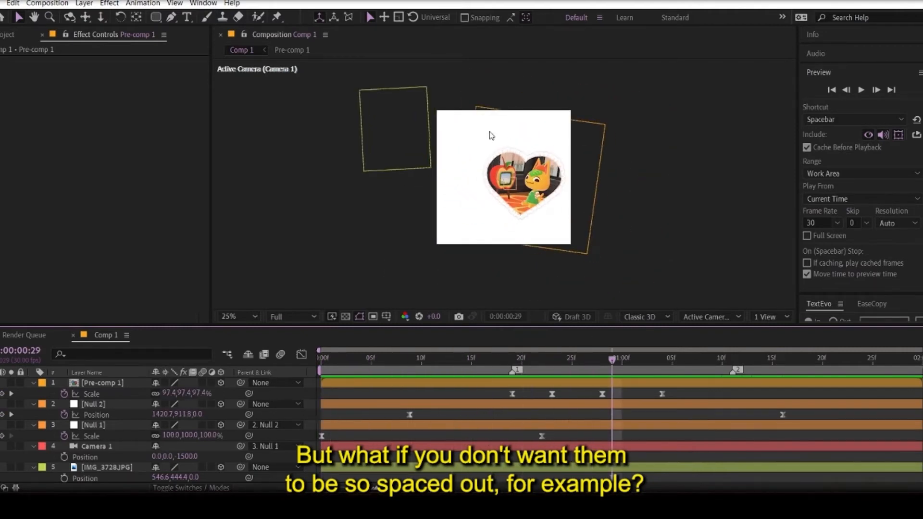
pyautogui.moveTo(457, 358); pyautogui.dragTo(715, 361)
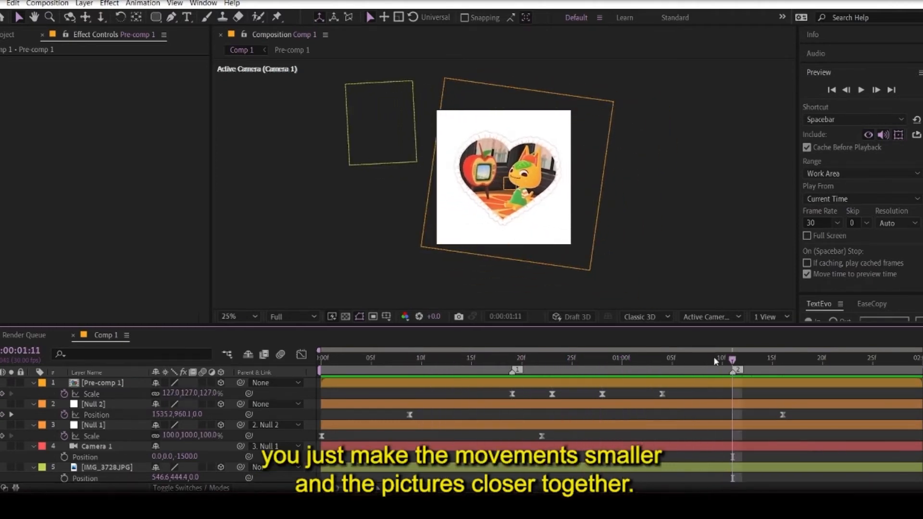
# - Move the heart pre-comp closer to the first photo, checking its placement at 0:00:00:25
pyautogui.click(124, 385)
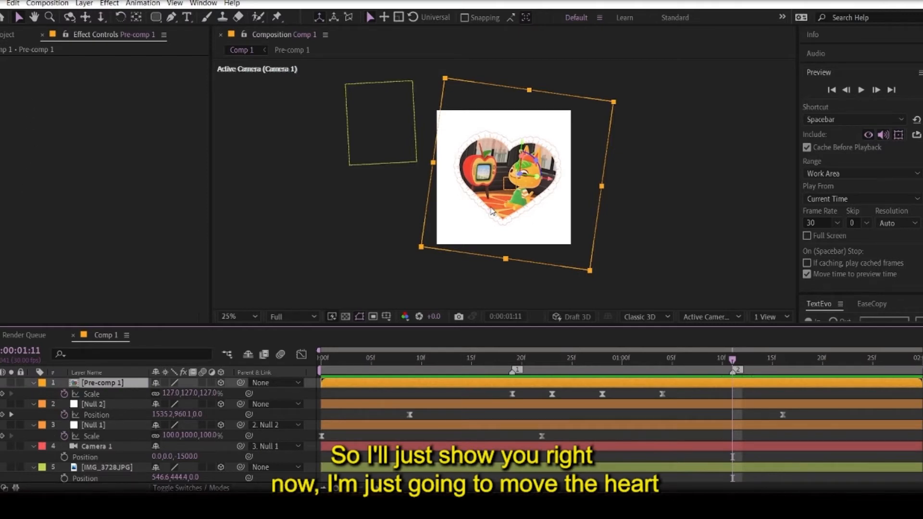
pyautogui.moveTo(509, 221); pyautogui.dragTo(438, 217)
pyautogui.click(474, 360)
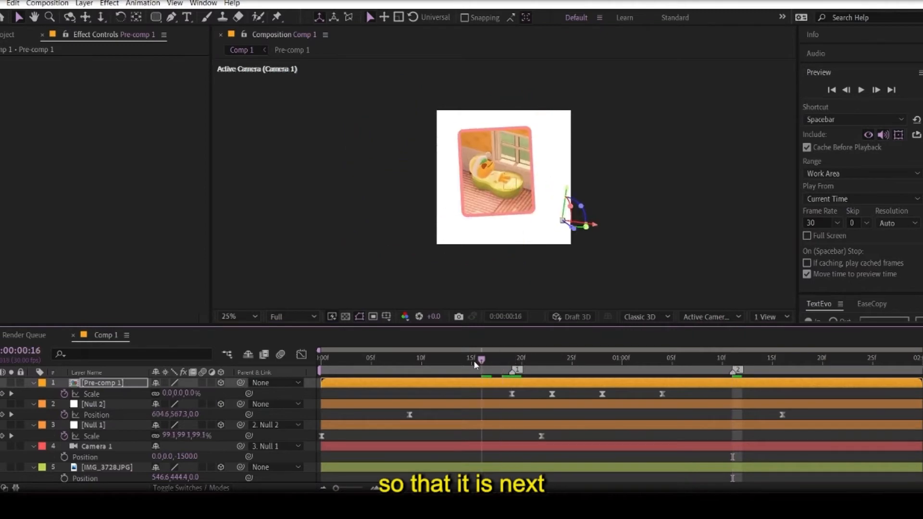
pyautogui.moveTo(488, 368); pyautogui.dragTo(572, 360)
pyautogui.moveTo(482, 222); pyautogui.dragTo(511, 212)
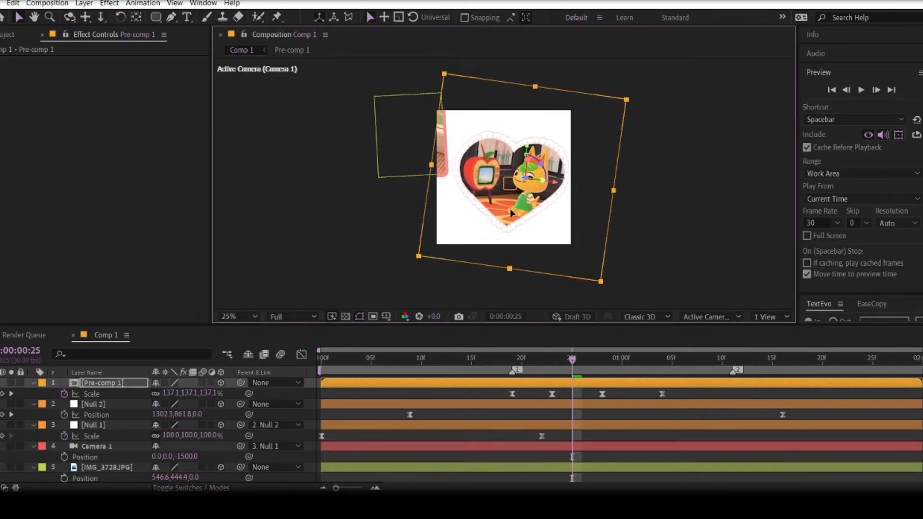
# - Set Null 2's second position keyframe at 0:00:01:16 to 995, 917 for a shorter camera pan
pyautogui.moveTo(637, 361); pyautogui.dragTo(778, 393)
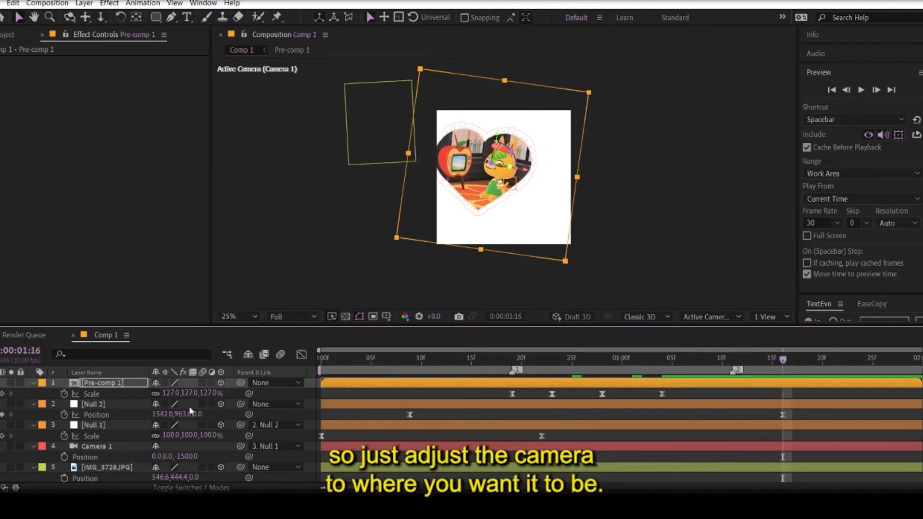
pyautogui.moveTo(163, 415); pyautogui.dragTo(66, 426)
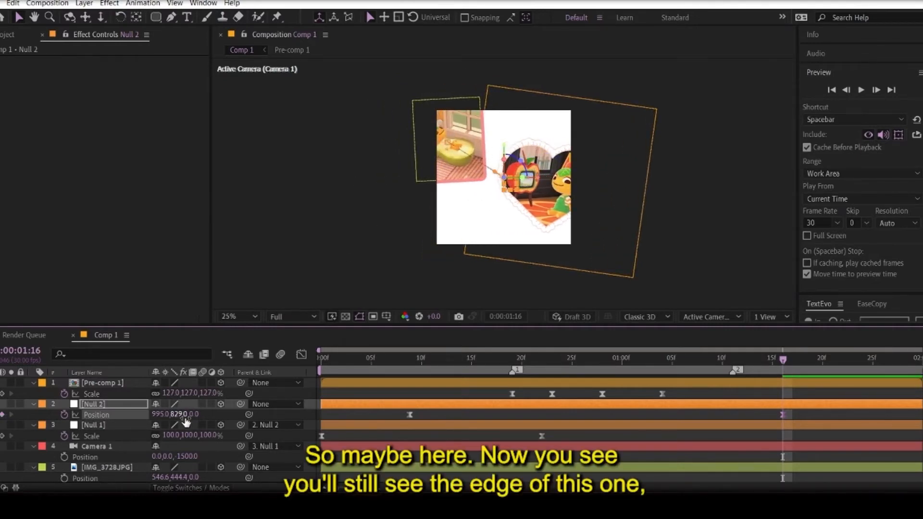
pyautogui.moveTo(186, 421); pyautogui.dragTo(249, 411)
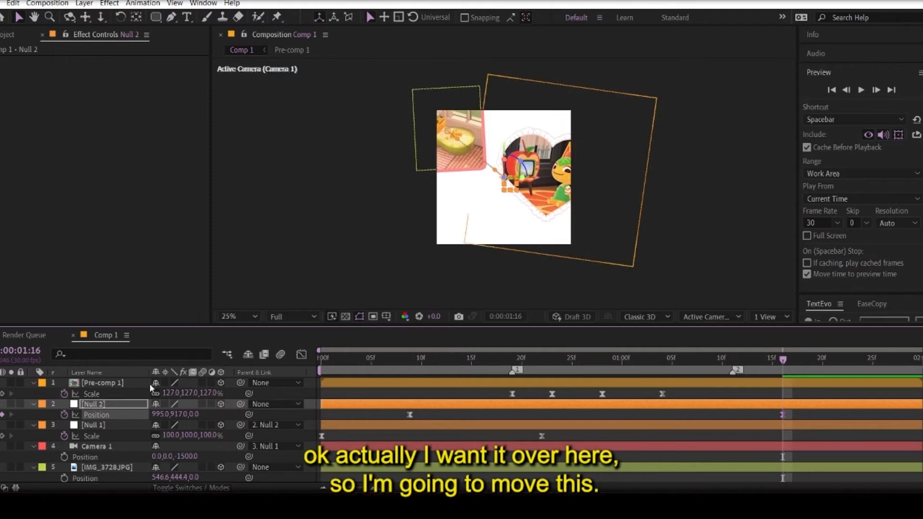
# - Set the heart pre-comp's position to 1126.1, 965 so it overlaps the first photo's corner and sits centred in view
pyautogui.click(142, 384)
pyautogui.press('p')
pyautogui.moveTo(183, 394); pyautogui.dragTo(297, 394)
pyautogui.moveTo(172, 400); pyautogui.dragTo(5, 414)
pyautogui.moveTo(170, 392); pyautogui.dragTo(145, 395)
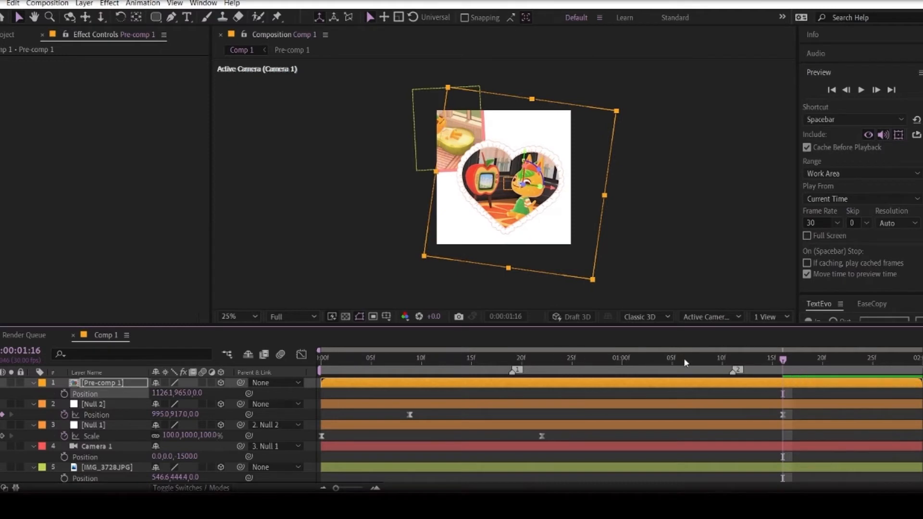
# - Add a Z Rotation keyframe of 0° to Null 2 at 0:00:00:09, aligned with its first position keyframe
pyautogui.moveTo(683, 358); pyautogui.dragTo(412, 424)
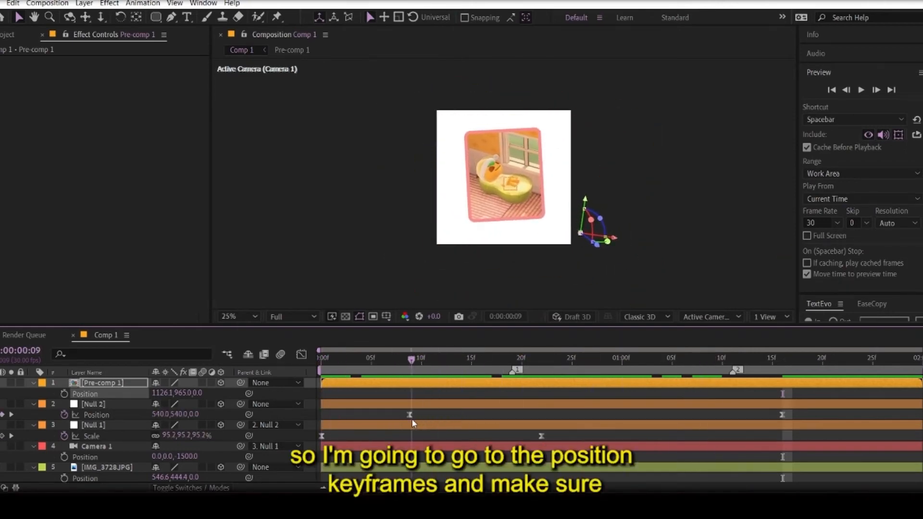
pyautogui.click(412, 415)
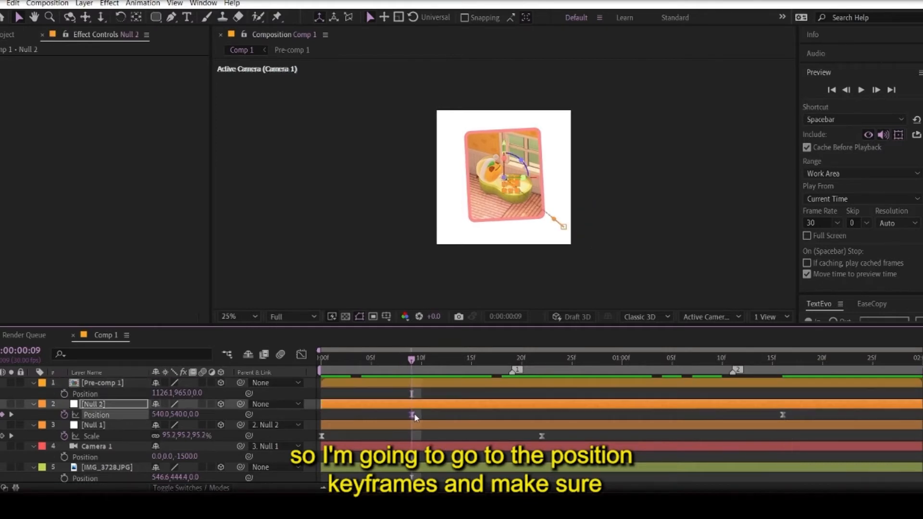
pyautogui.press('space')
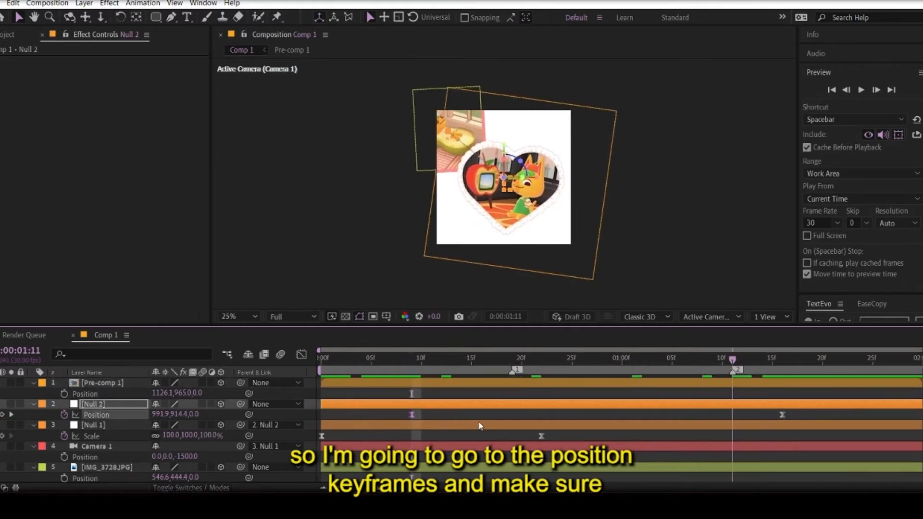
pyautogui.press('space')
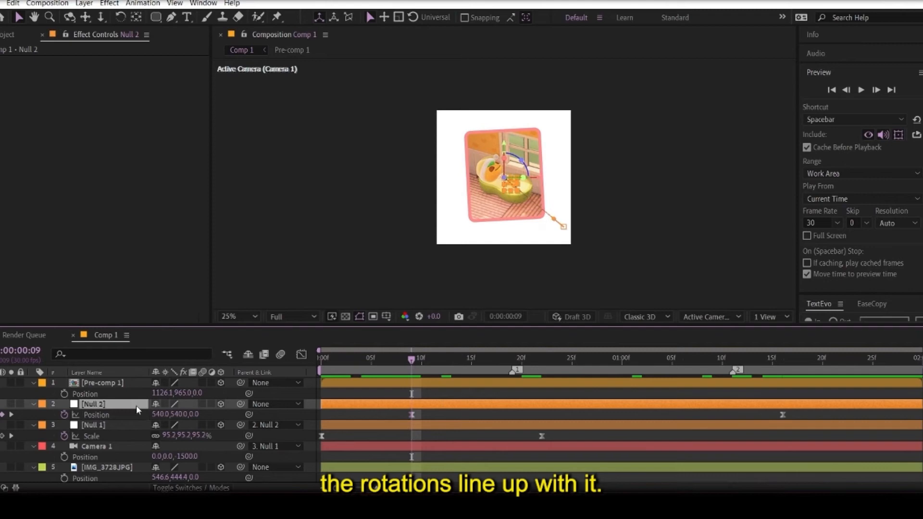
pyautogui.press('t')
pyautogui.press('r')
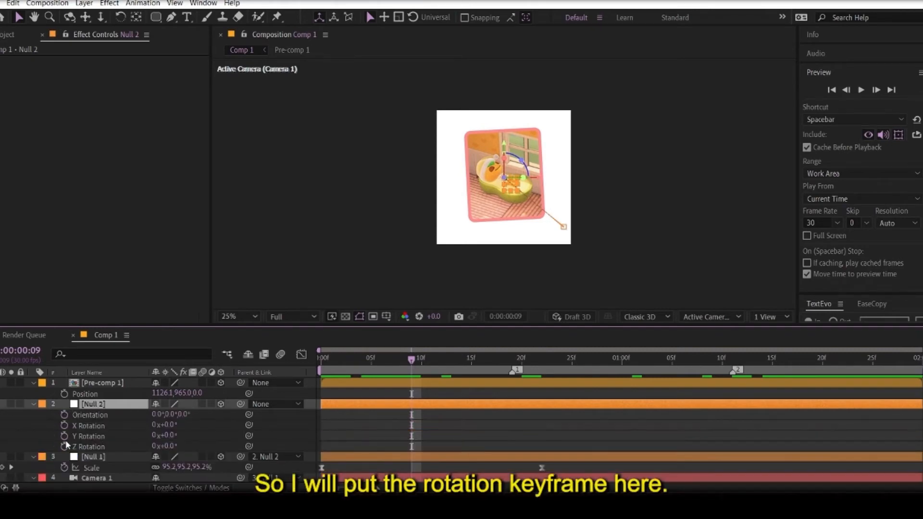
pyautogui.click(64, 446)
pyautogui.press('u')
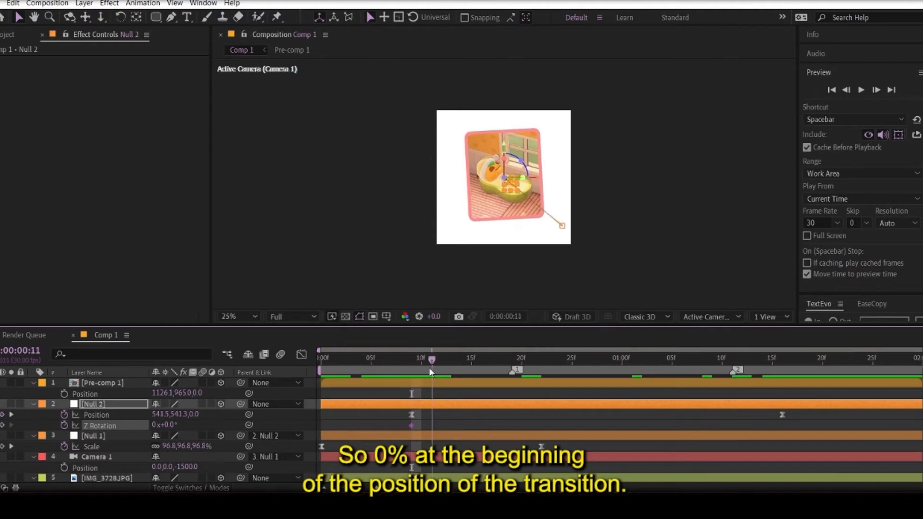
# - Set Null 2's Z Rotation to -11° at 0:00:01:16, in line with its second position keyframe
pyautogui.click(410, 373)
pyautogui.moveTo(425, 377); pyautogui.dragTo(767, 407)
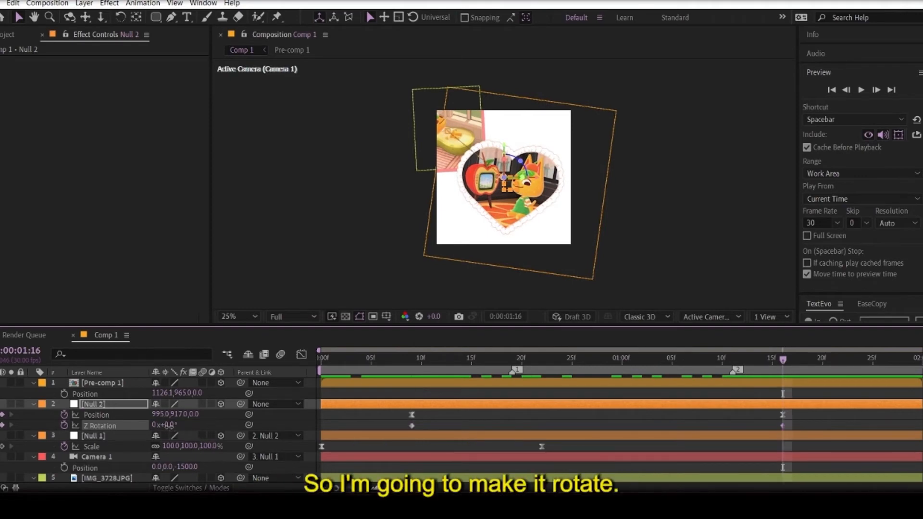
pyautogui.moveTo(169, 425); pyautogui.dragTo(149, 415)
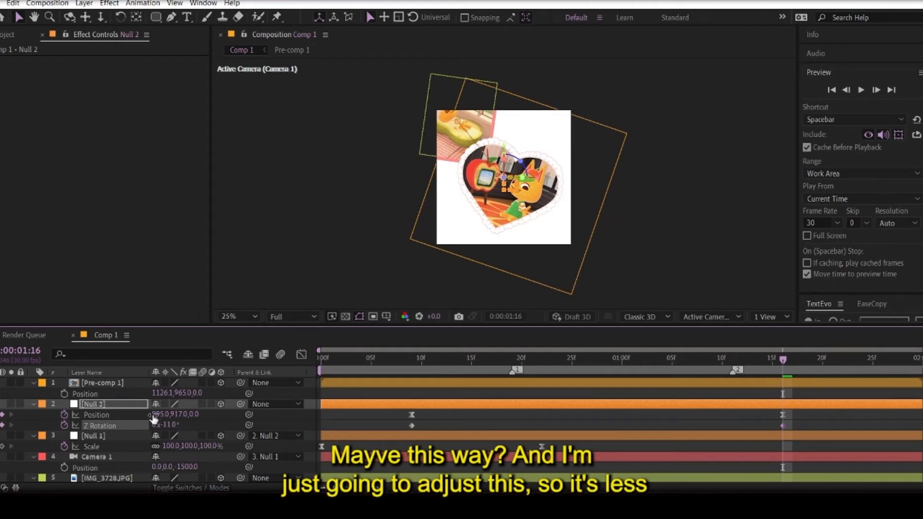
# - Set the heart pre-comp's Z Rotation to 1° to reduce its tilt in the rotated view
pyautogui.click(100, 383)
pyautogui.press('r')
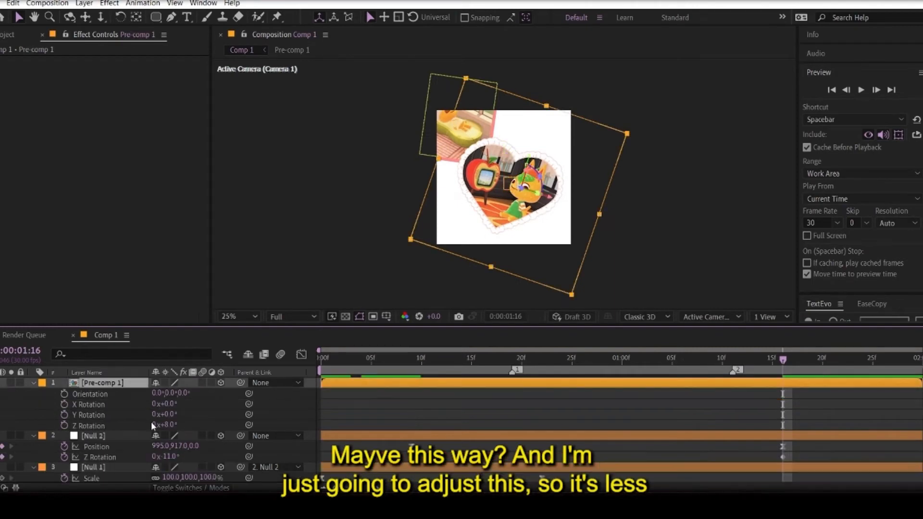
pyautogui.moveTo(166, 424); pyautogui.dragTo(168, 425)
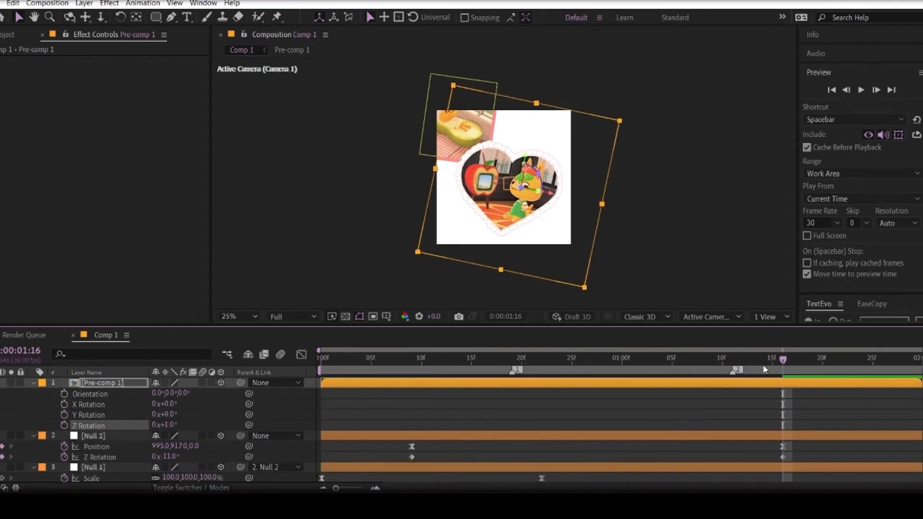
# - Apply Easy Ease to both of Null 2's Z Rotation keyframes
pyautogui.moveTo(764, 364); pyautogui.dragTo(416, 427)
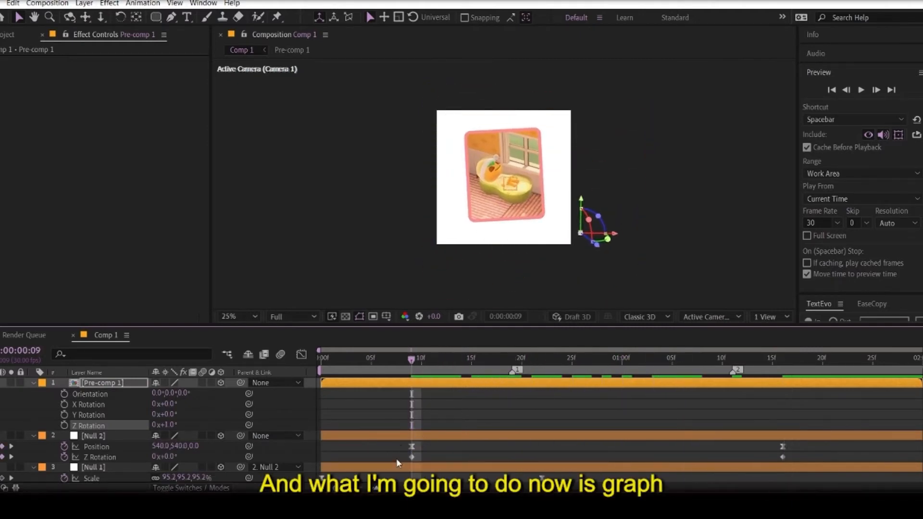
pyautogui.moveTo(397, 457); pyautogui.dragTo(701, 449)
pyautogui.rightClick(783, 458)
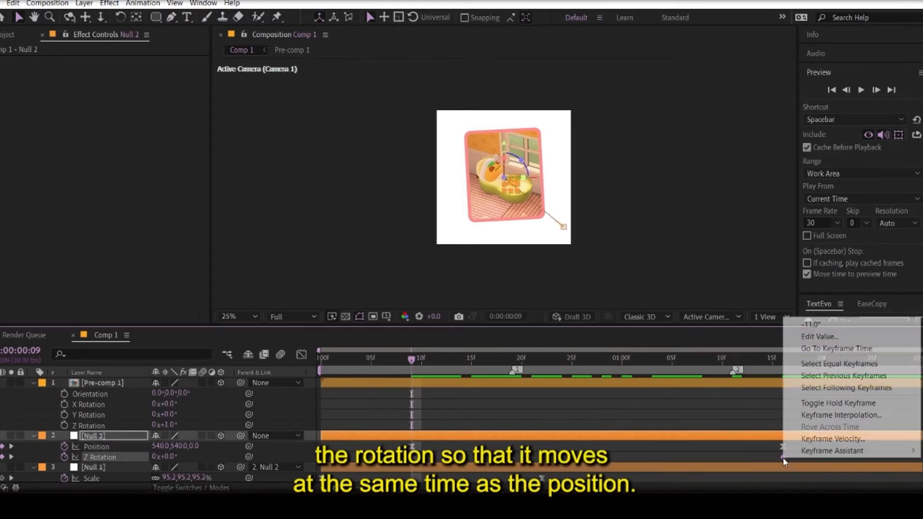
pyautogui.moveTo(788, 452)
pyautogui.click(647, 379)
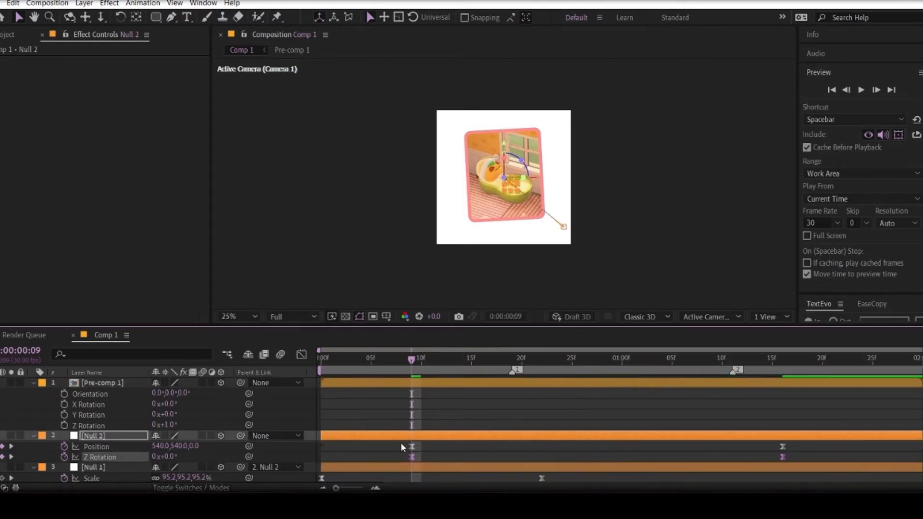
# - Reshape the speed graph of Null 2's Z Rotation into a sharp peak just after marker 1 with a long ease-out
pyautogui.hotkey('shift', 'F3')
pyautogui.click(481, 475)
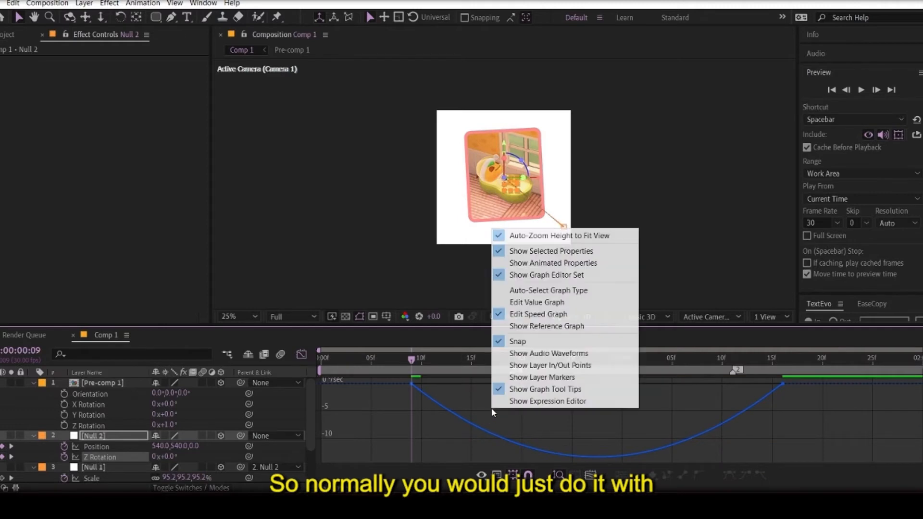
pyautogui.moveTo(335, 488); pyautogui.dragTo(315, 483)
pyautogui.click(427, 394)
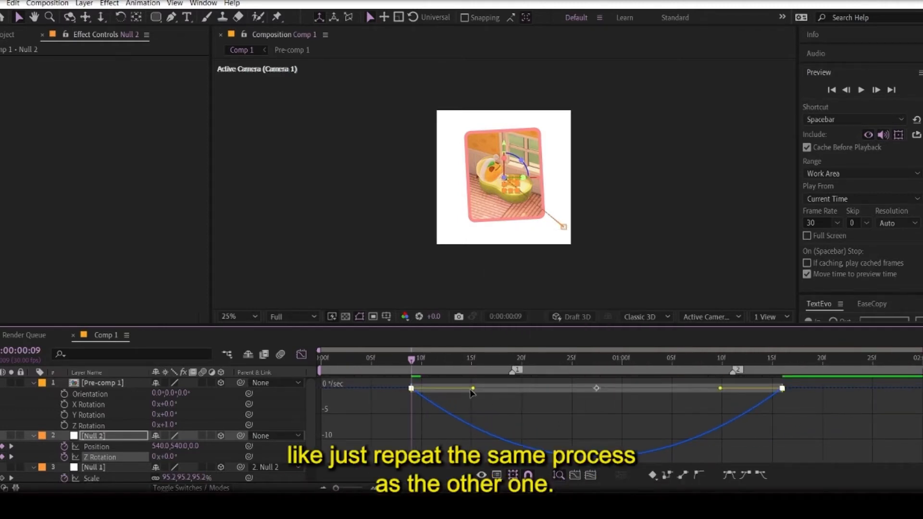
pyautogui.moveTo(473, 388); pyautogui.dragTo(539, 387)
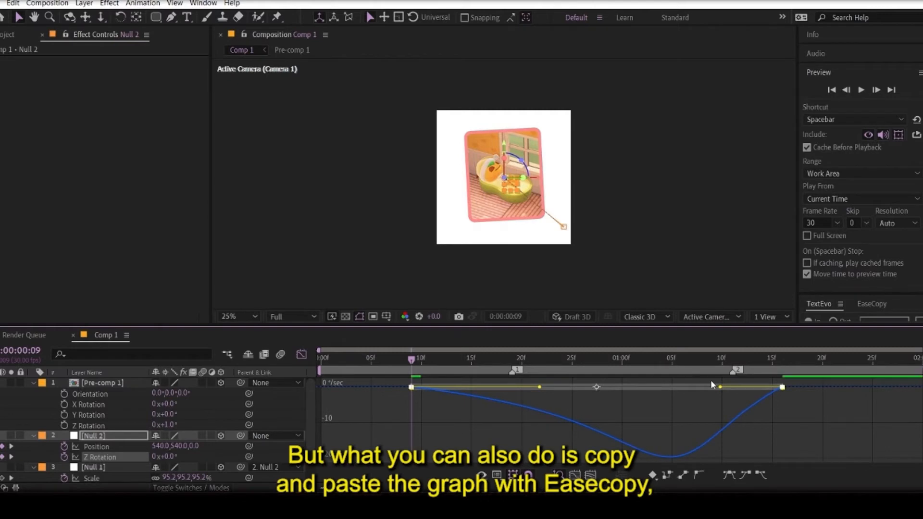
pyautogui.click(872, 304)
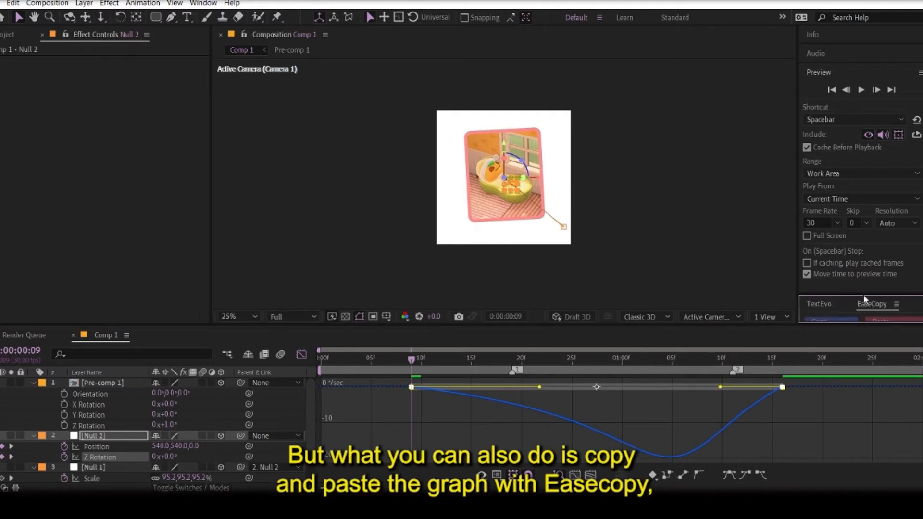
pyautogui.moveTo(861, 295); pyautogui.dragTo(864, 282)
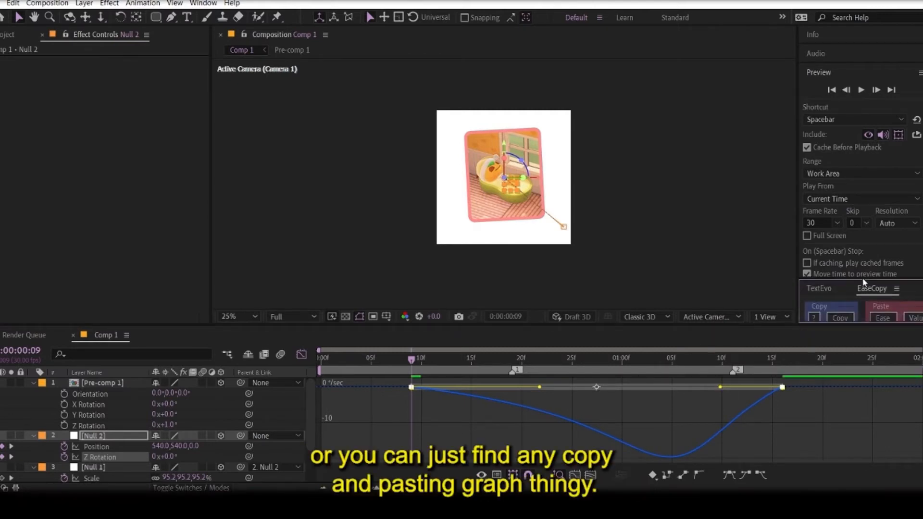
pyautogui.moveTo(721, 387); pyautogui.dragTo(514, 393)
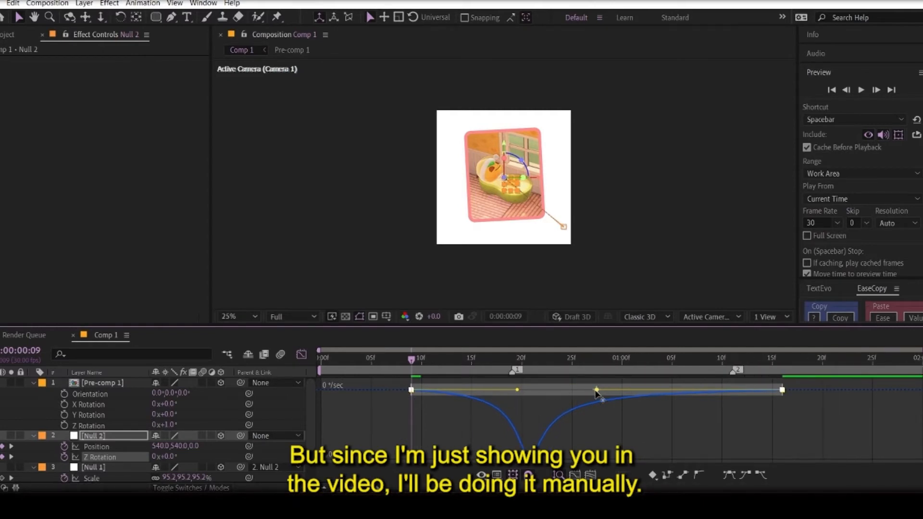
pyautogui.moveTo(596, 393); pyautogui.dragTo(596, 388)
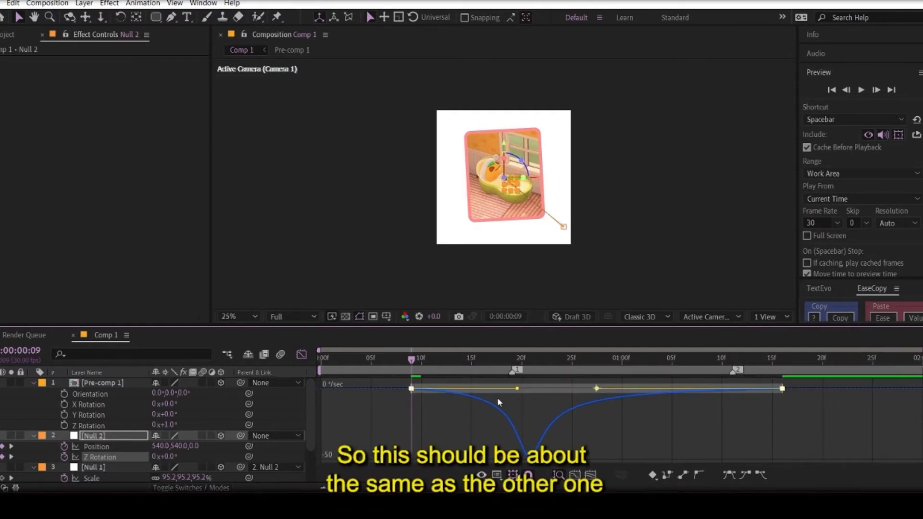
# - Compare the speed graphs of Null 2's Position and Z Rotation keyframes
pyautogui.click(302, 355)
pyautogui.moveTo(403, 448); pyautogui.dragTo(809, 440)
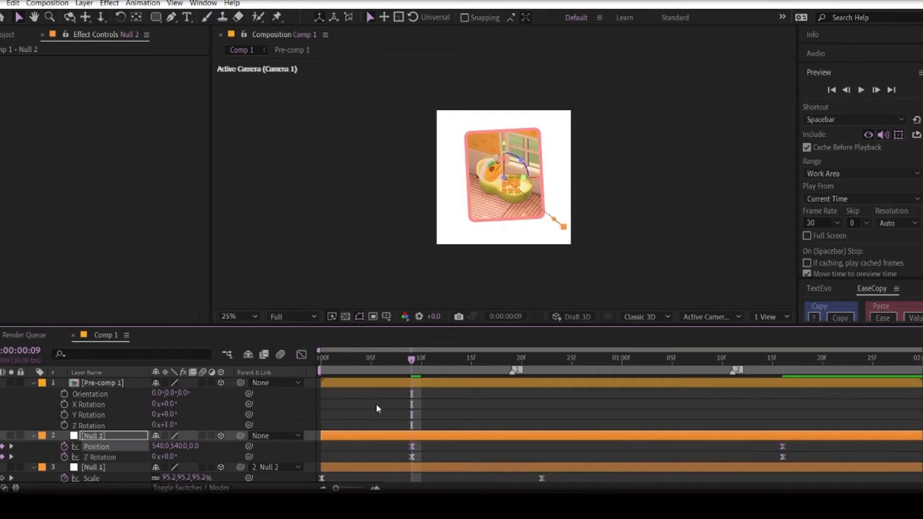
pyautogui.click(302, 355)
pyautogui.hotkey('shift', 'F3')
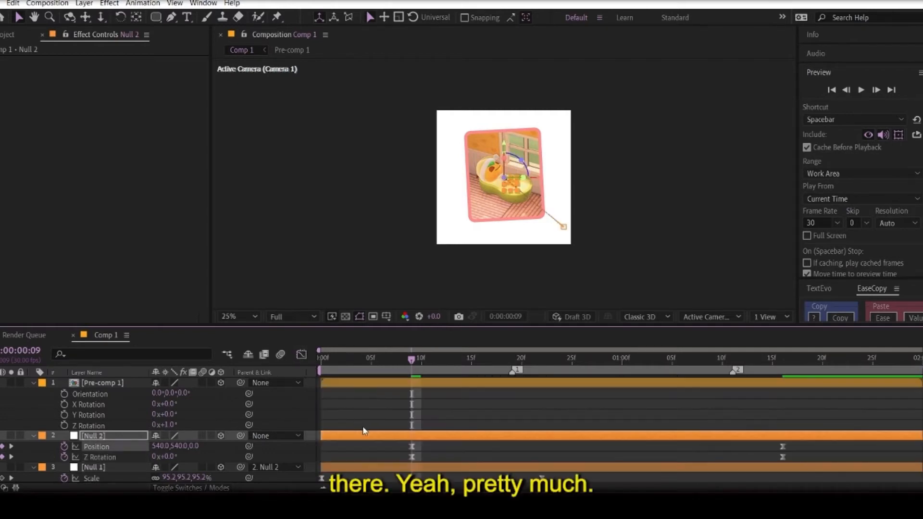
pyautogui.moveTo(402, 456); pyautogui.dragTo(792, 465)
pyautogui.click(301, 355)
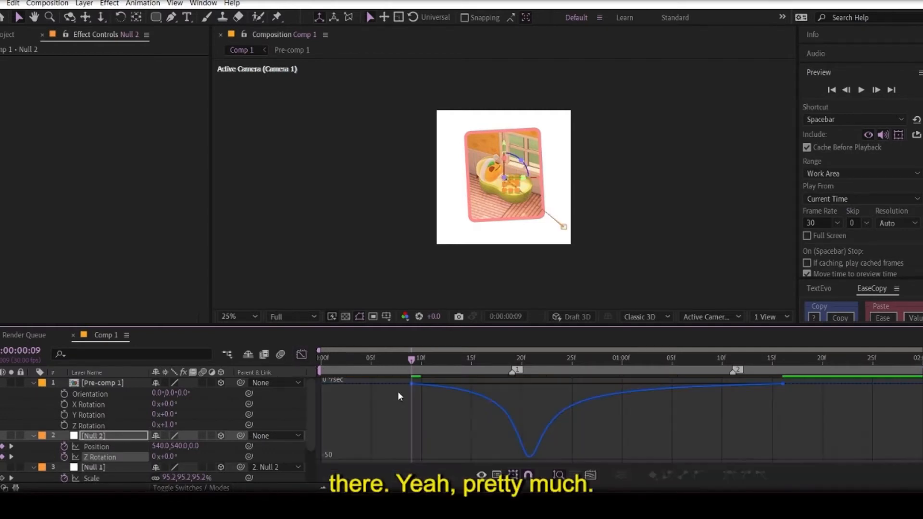
pyautogui.hotkey('shift', 'F3')
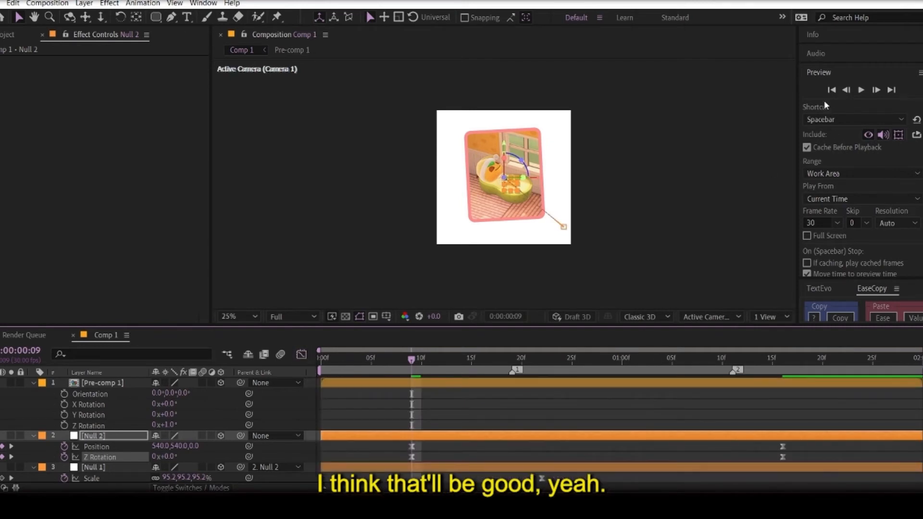
# - Play the composition from the start to review the combined camera pan and rotation
pyautogui.click(861, 90)
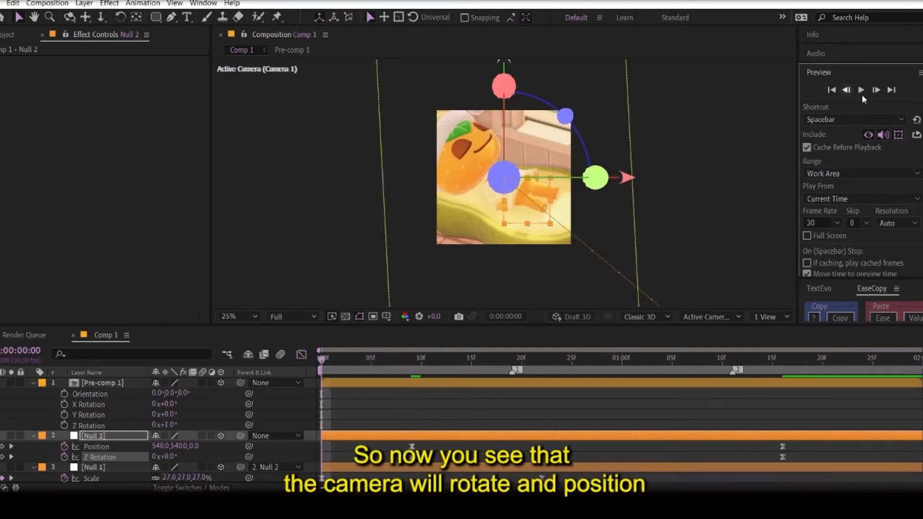
pyautogui.click(535, 414)
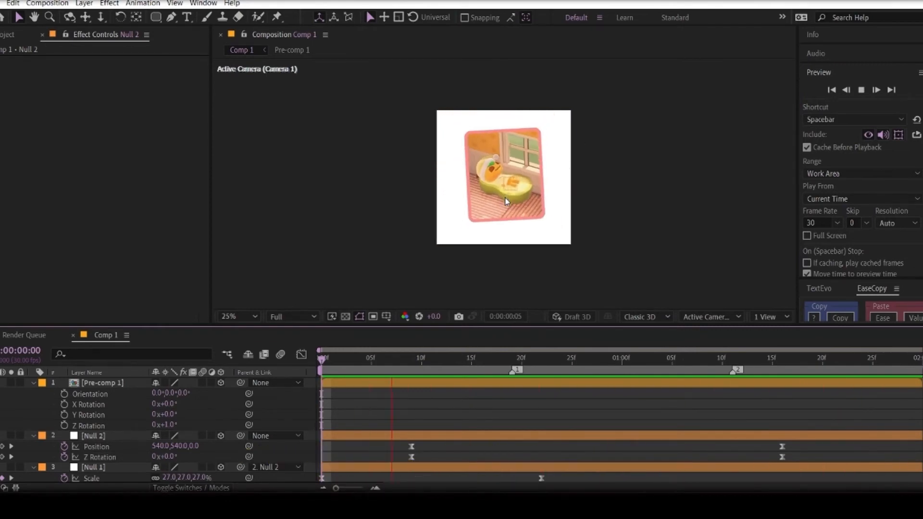
pyautogui.click(861, 90)
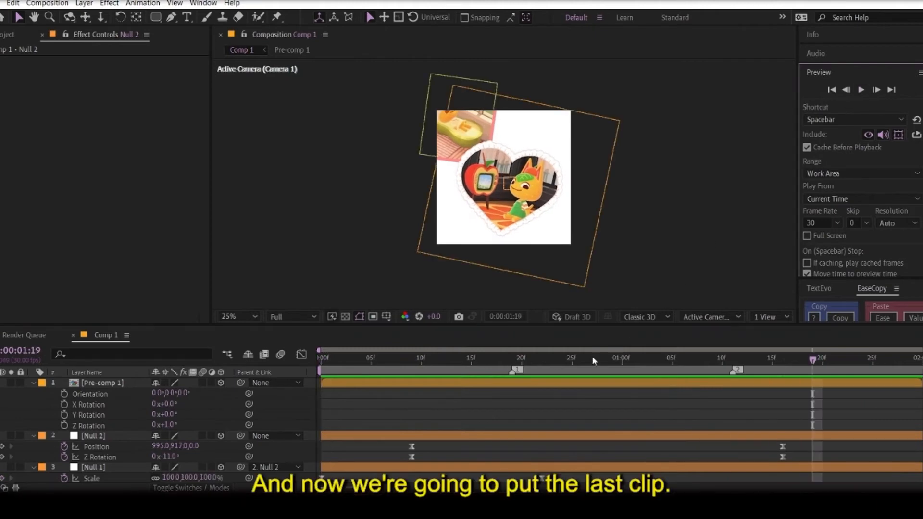
# - Create a new null object above Null 2 for the next camera move, with the playhead at 0:00:01:06
pyautogui.moveTo(592, 357); pyautogui.dragTo(682, 375)
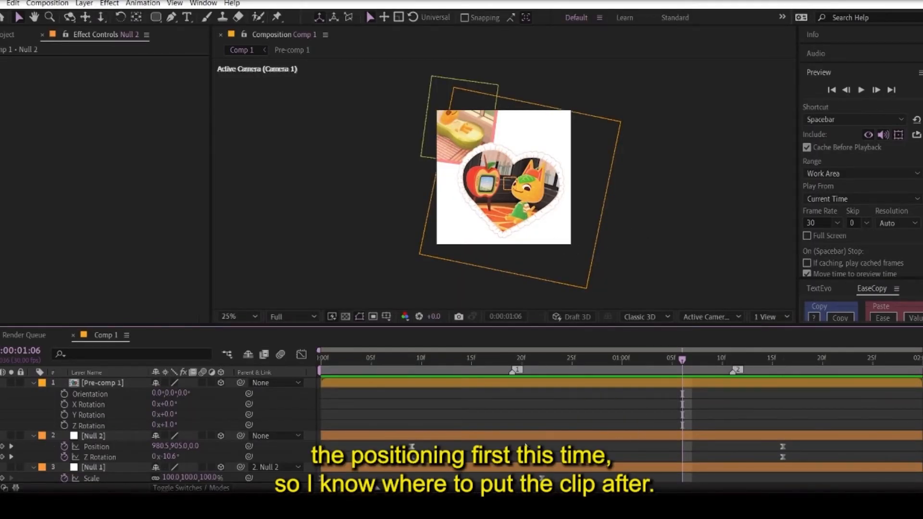
pyautogui.click(94, 437)
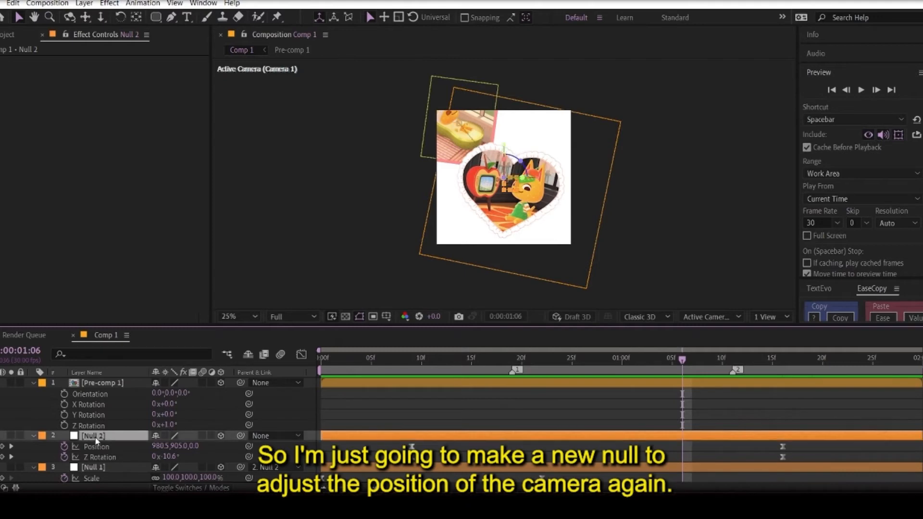
pyautogui.click(84, 4)
pyautogui.moveTo(98, 16)
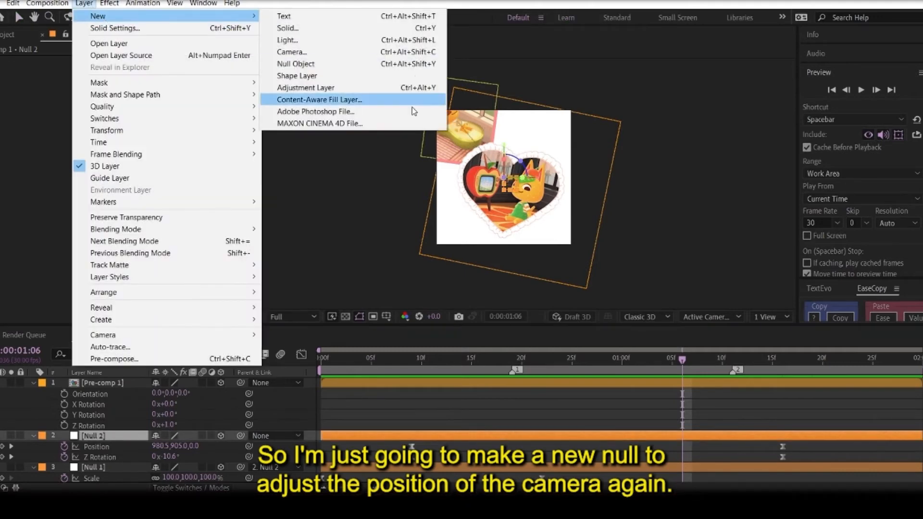
pyautogui.click(355, 64)
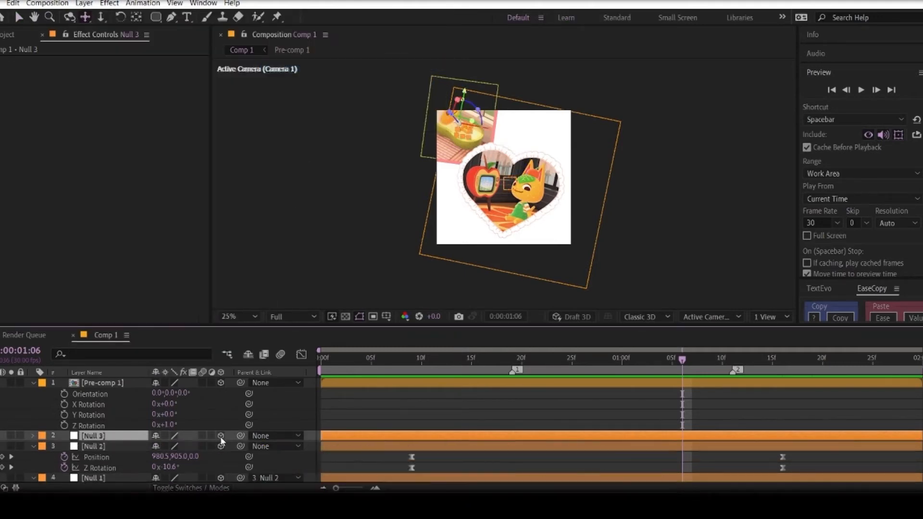
# - Parent Null 2 to Null 3, restore the Selection tool and select Null 3
pyautogui.click(111, 443)
pyautogui.scroll(-1, 169, 437)
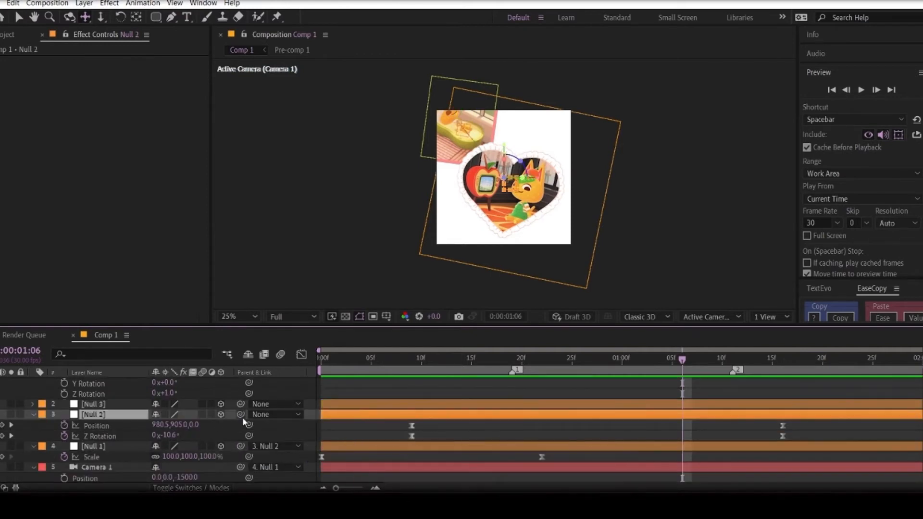
pyautogui.moveTo(242, 415); pyautogui.dragTo(94, 410)
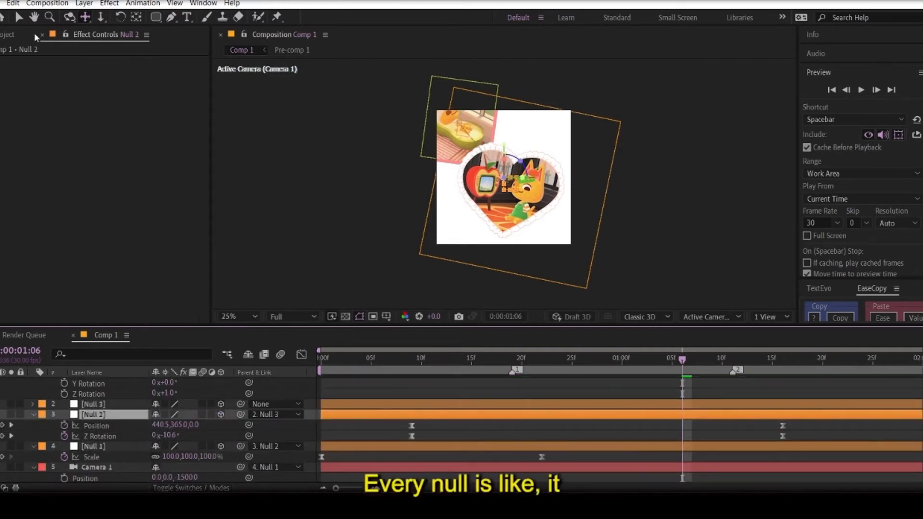
pyautogui.press('v')
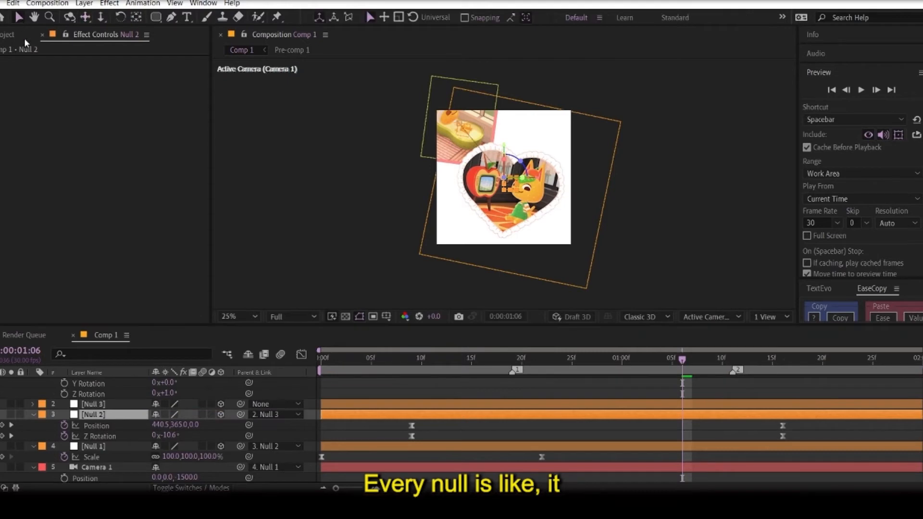
pyautogui.click(90, 406)
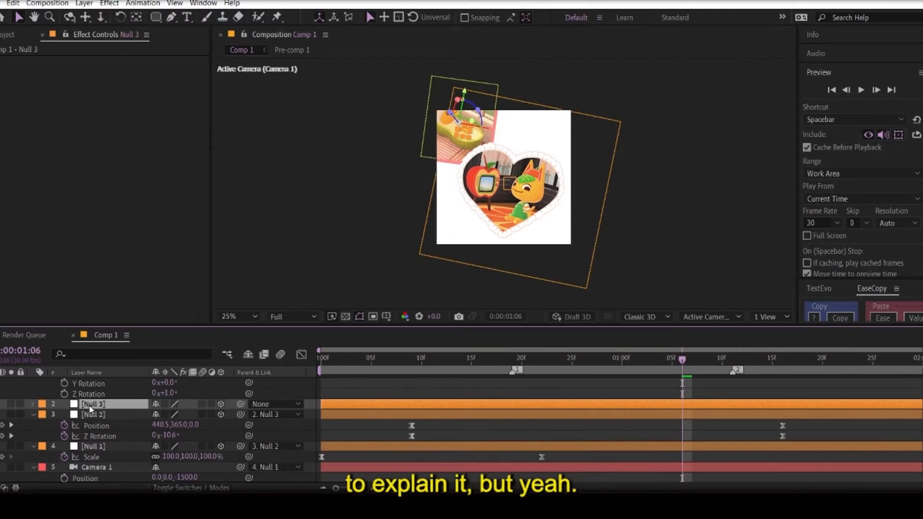
# - Review the parenting chain from Camera 1 through Null 1 and Null 2 up to Null 3
pyautogui.click(97, 467)
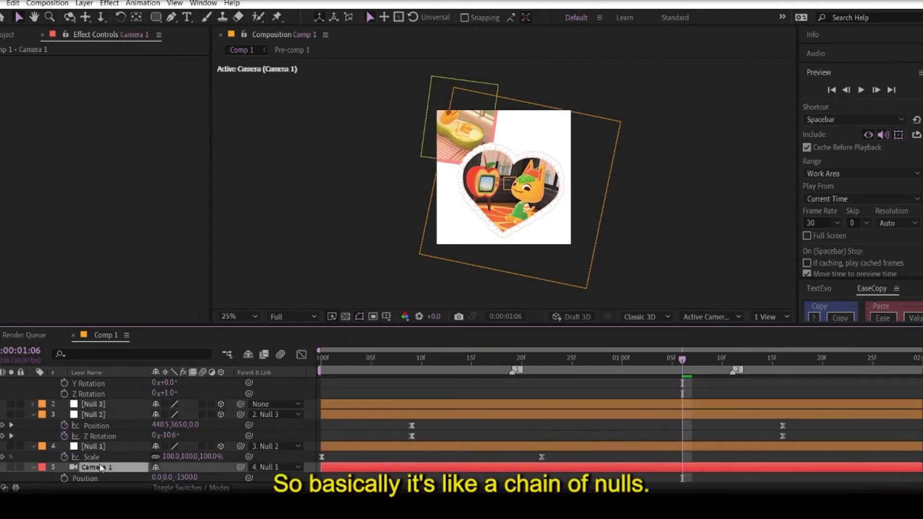
pyautogui.click(101, 447)
pyautogui.click(109, 414)
pyautogui.click(93, 404)
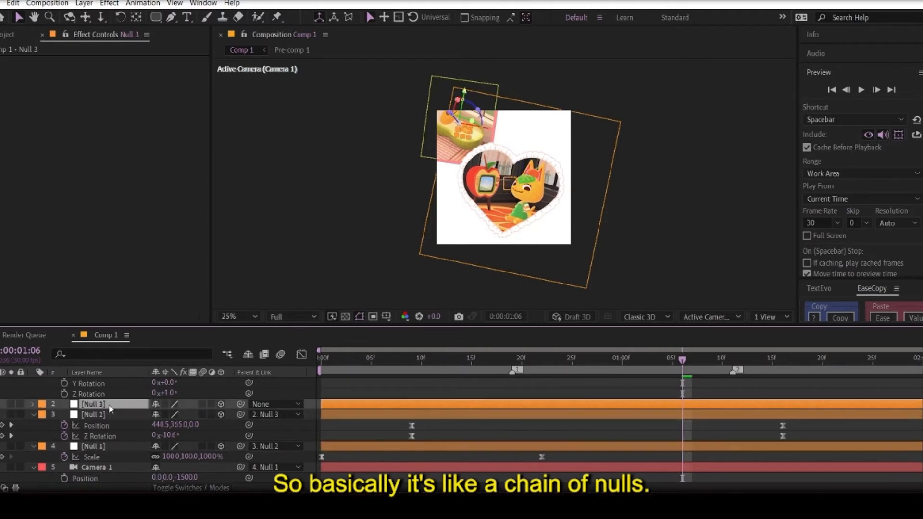
pyautogui.click(89, 468)
pyautogui.click(92, 448)
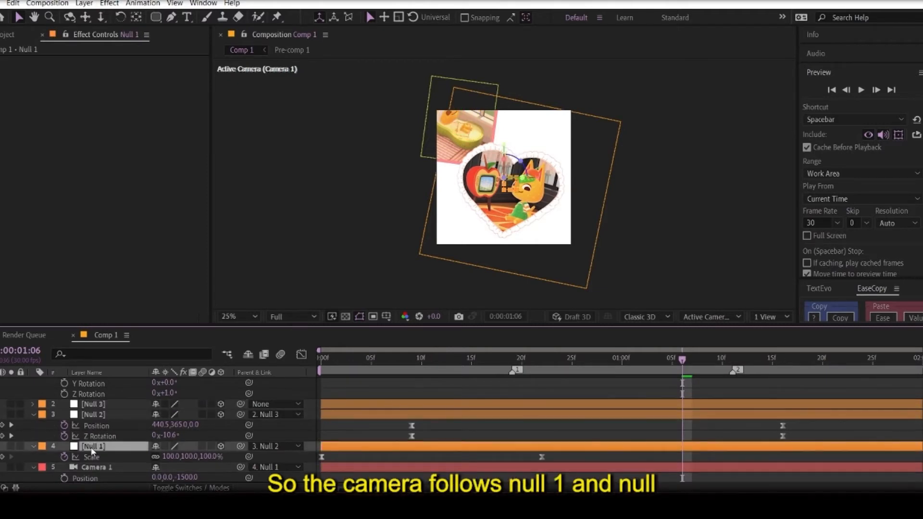
pyautogui.click(107, 416)
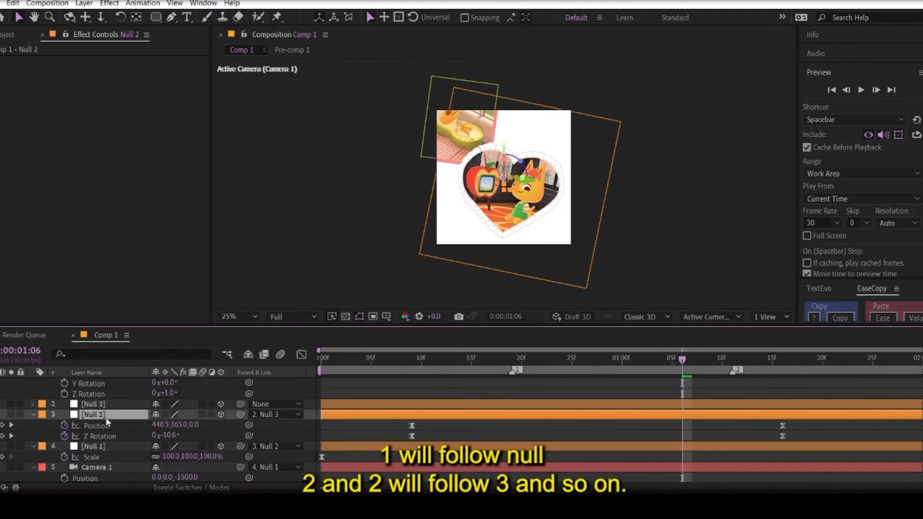
pyautogui.click(104, 405)
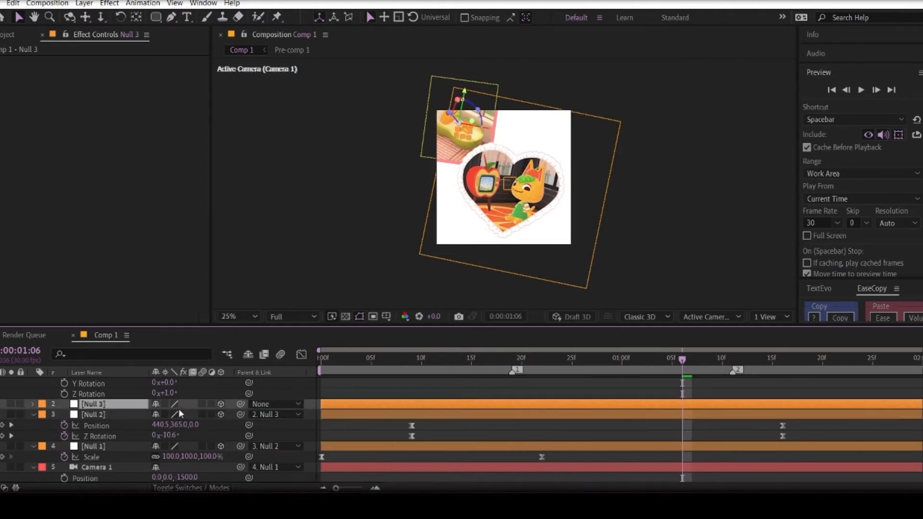
# - Enable Position and Z Rotation keyframing on Null 3 at 0:00:01:06 and show only its keyframed properties
pyautogui.scroll(2, 116, 409)
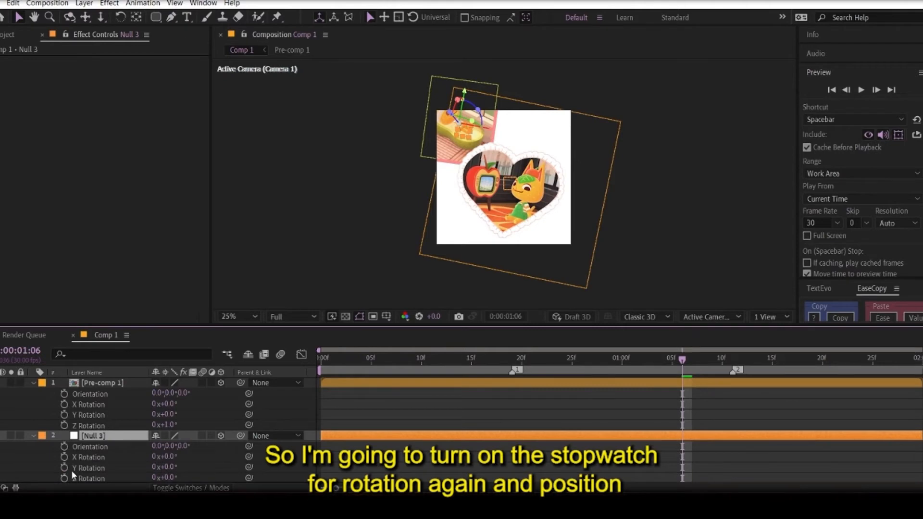
pyautogui.press('r')
pyautogui.click(64, 446)
pyautogui.press('p')
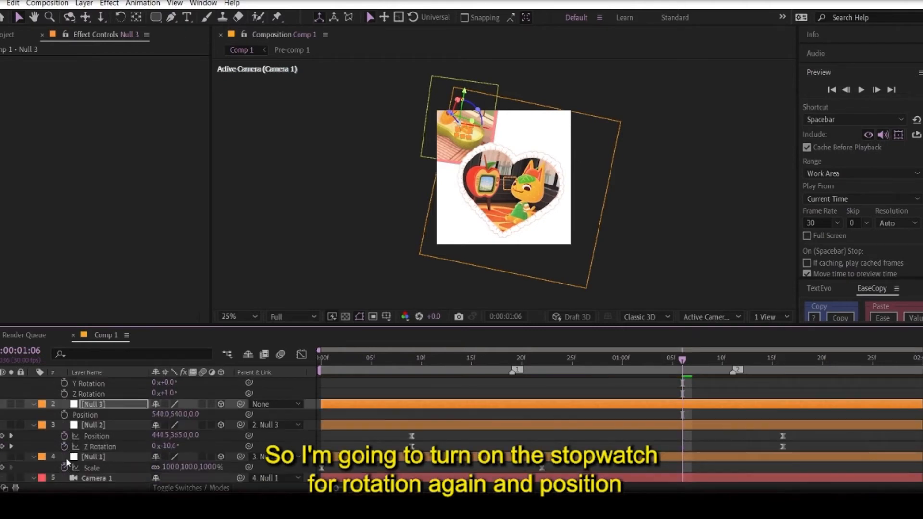
pyautogui.click(66, 415)
pyautogui.press('u')
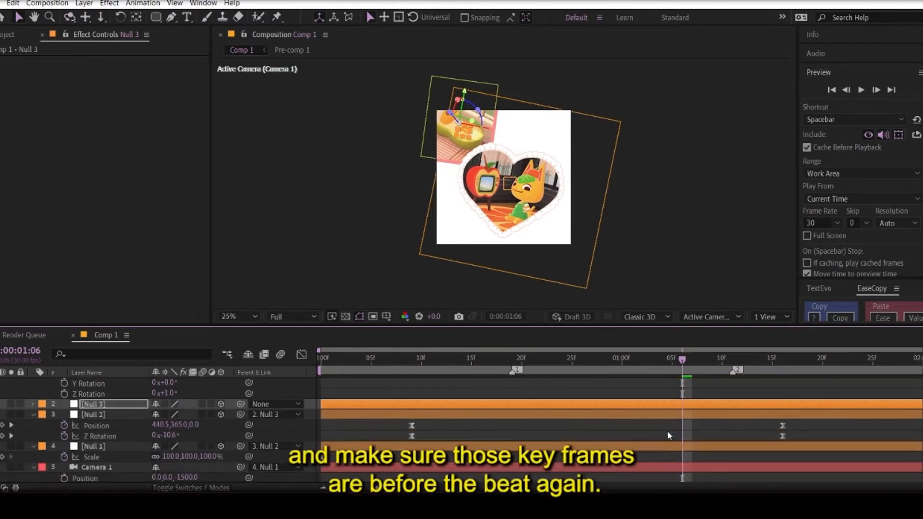
pyautogui.press('u')
pyautogui.click(697, 428)
pyautogui.moveTo(697, 428); pyautogui.dragTo(701, 423)
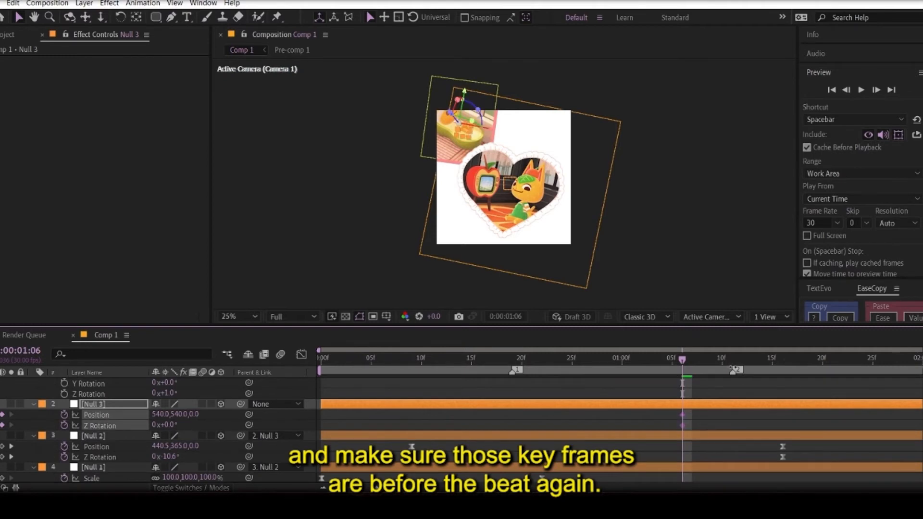
# - Keyframe Null 3's Position at 1052, 312, 0 at 0:00:01:29, past the second beat marker
pyautogui.moveTo(683, 360); pyautogui.dragTo(715, 385)
pyautogui.press('space')
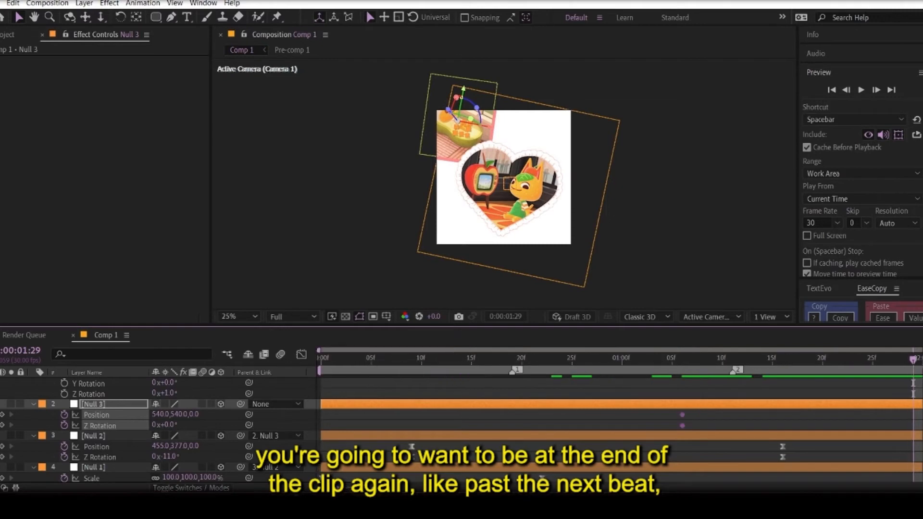
pyautogui.moveTo(887, 363); pyautogui.dragTo(918, 364)
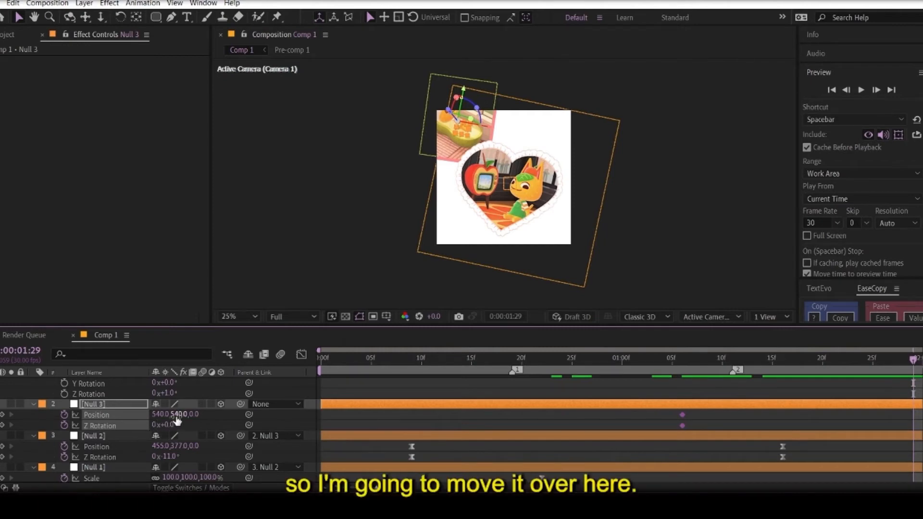
pyautogui.moveTo(176, 420); pyautogui.dragTo(564, 233)
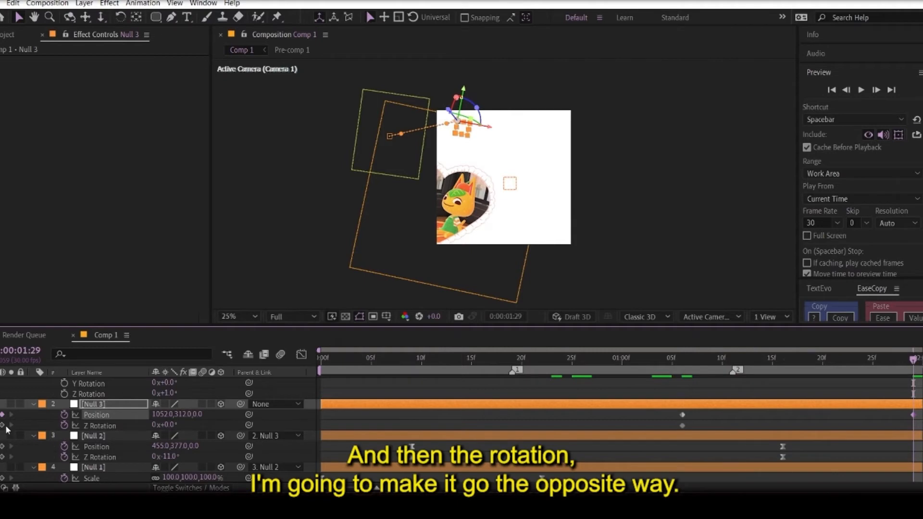
# - At 0:00:01:29, keyframe Null 3's Z Rotation at 18° and adjust its Position to 1193, 215, 0
pyautogui.click(3, 426)
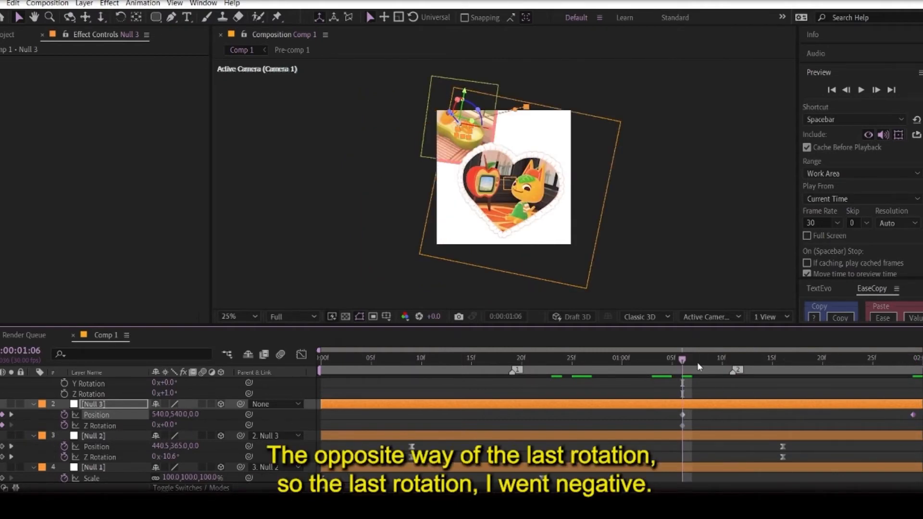
pyautogui.moveTo(697, 362); pyautogui.dragTo(751, 428)
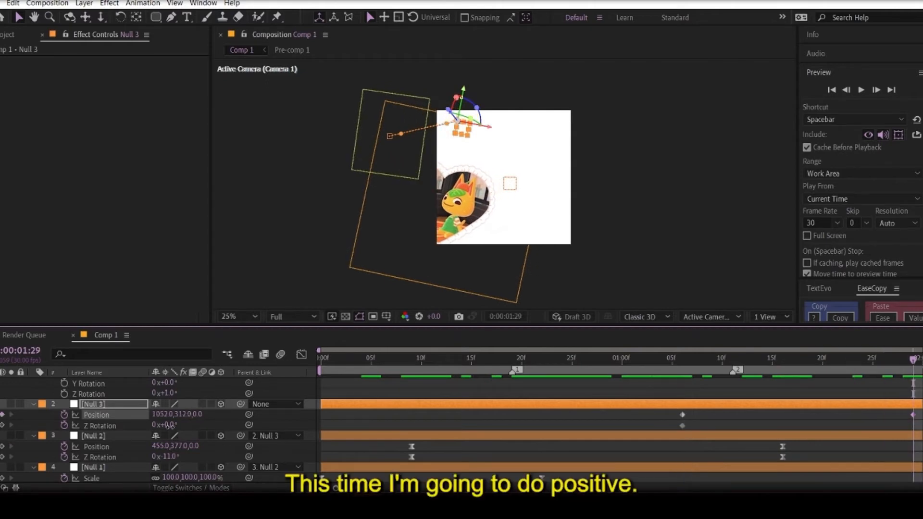
pyautogui.moveTo(169, 425); pyautogui.dragTo(181, 427)
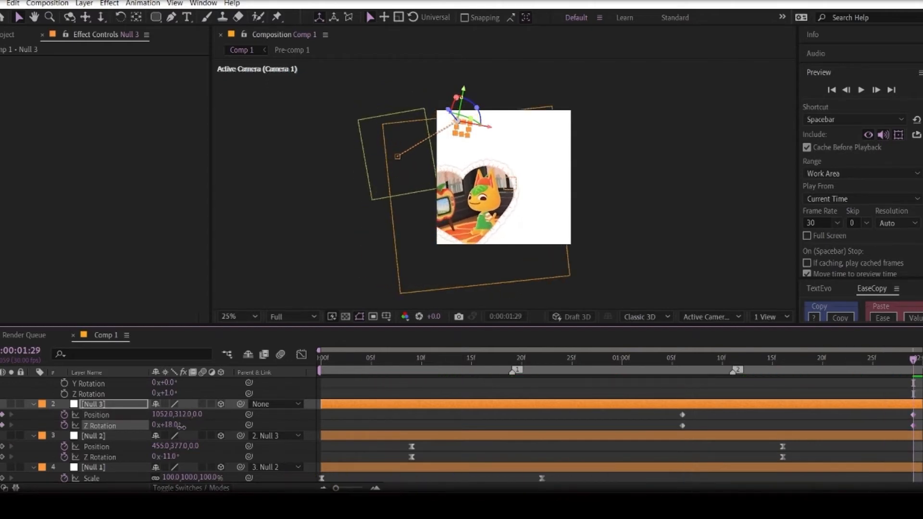
pyautogui.click(176, 425)
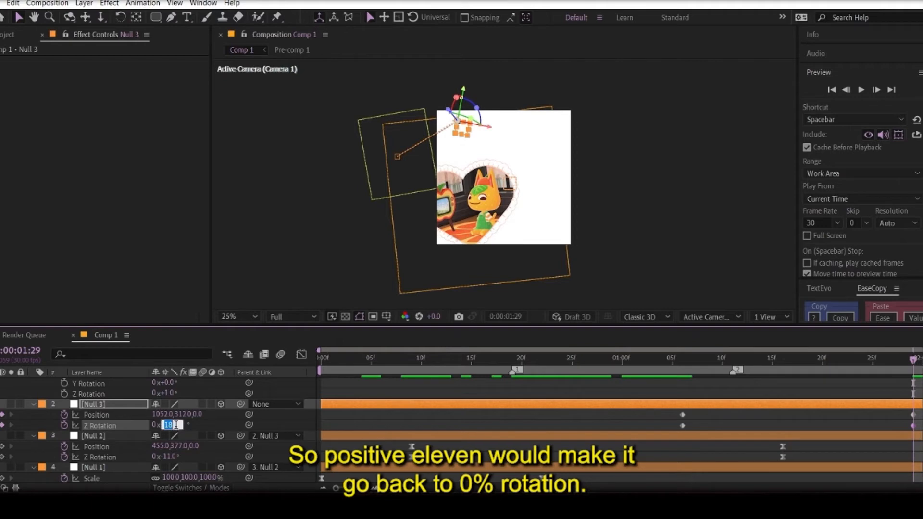
pyautogui.press('Return')
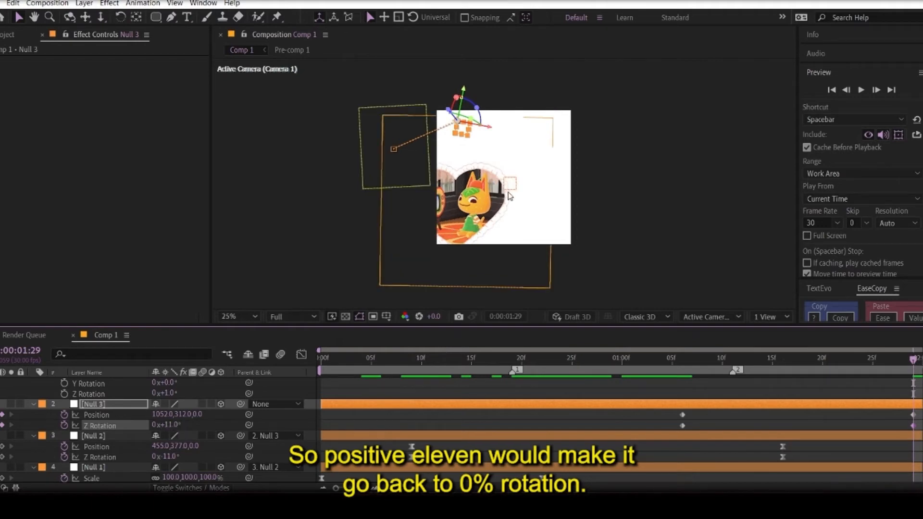
pyautogui.click(175, 426)
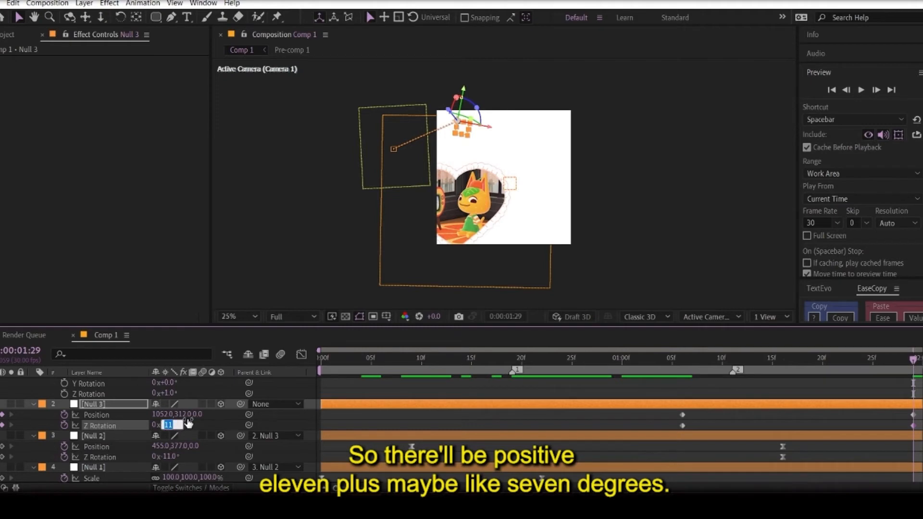
pyautogui.press('Right')
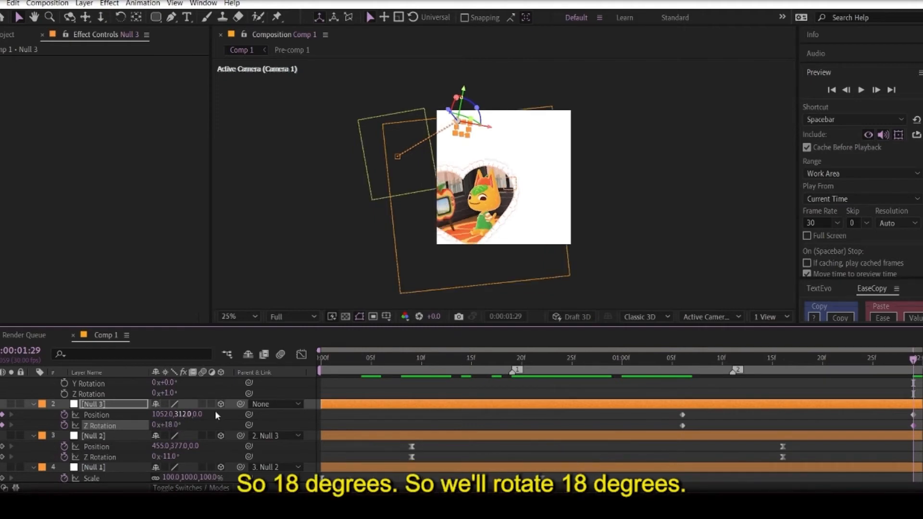
pyautogui.moveTo(181, 414); pyautogui.dragTo(74, 418)
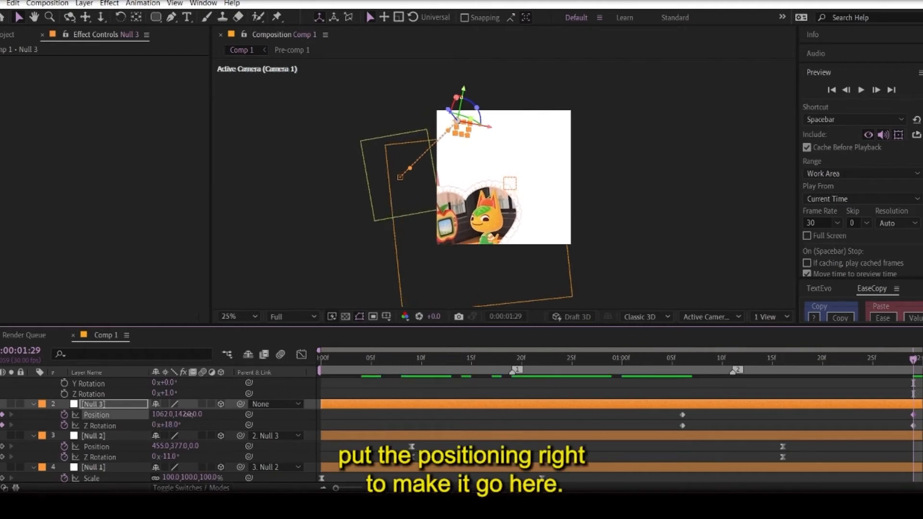
pyautogui.moveTo(189, 414); pyautogui.dragTo(242, 411)
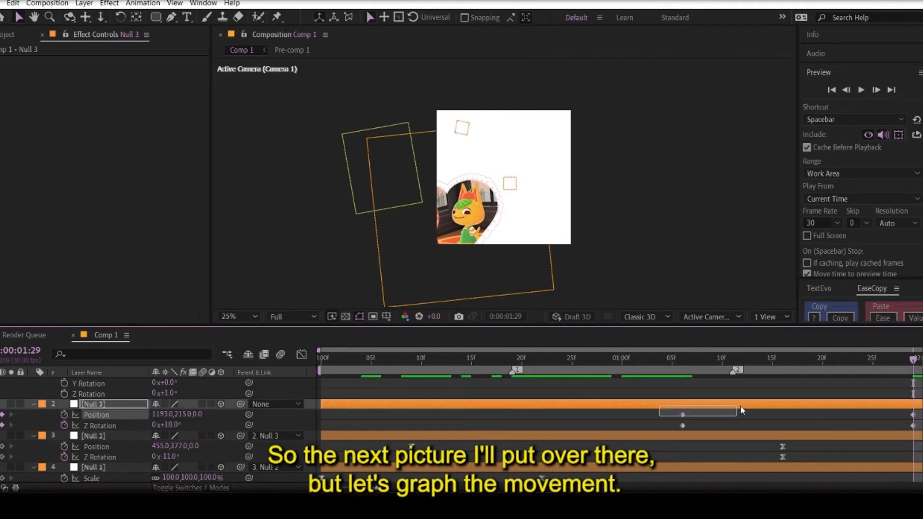
# - Apply Easy Ease to both of Null 3's Position keyframes
pyautogui.moveTo(660, 404); pyautogui.dragTo(919, 419)
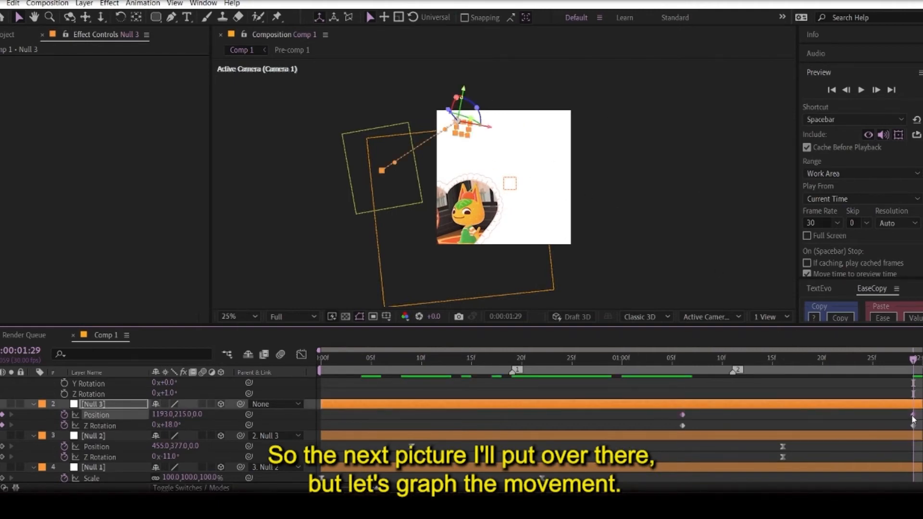
pyautogui.rightClick(913, 419)
pyautogui.moveTo(856, 462)
pyautogui.click(668, 336)
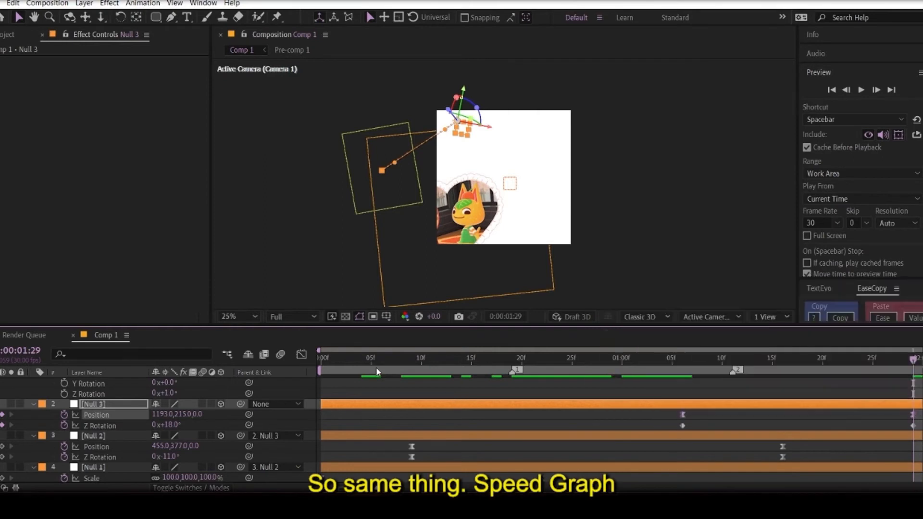
# - Shape the speed graph of Null 3's Position into a sharp peak around the second beat marker and preview it
pyautogui.click(301, 354)
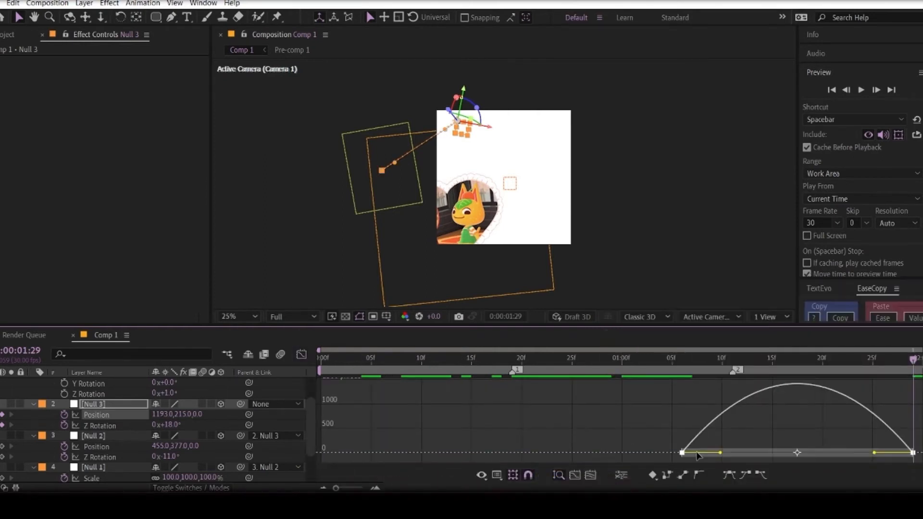
pyautogui.click(688, 453)
pyautogui.moveTo(720, 453); pyautogui.dragTo(740, 453)
pyautogui.moveTo(874, 454); pyautogui.dragTo(762, 455)
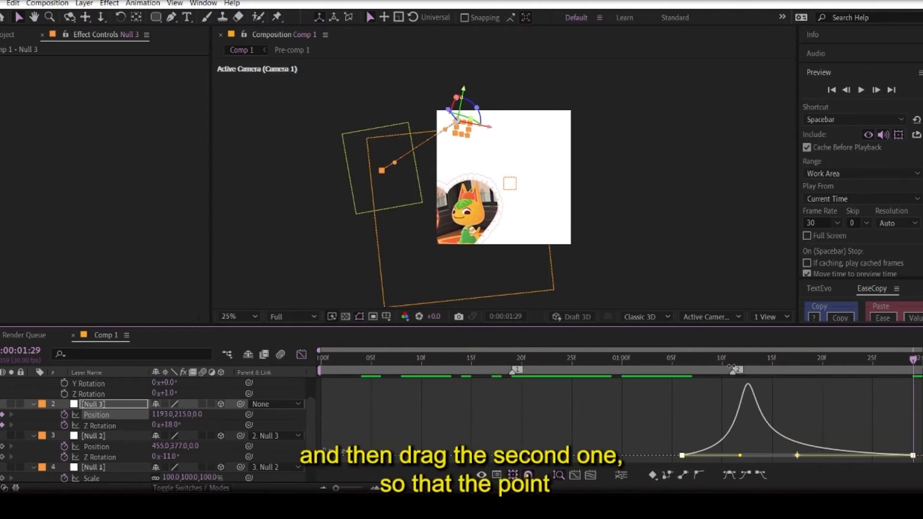
pyautogui.press('space')
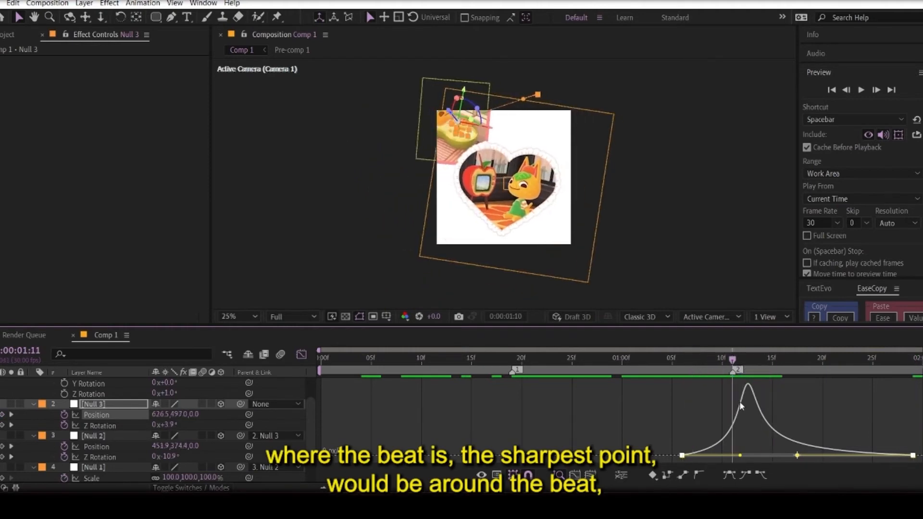
pyautogui.click(301, 354)
# - Apply Easy Ease to both of Null 3's Z Rotation keyframes
pyautogui.moveTo(676, 424); pyautogui.dragTo(919, 428)
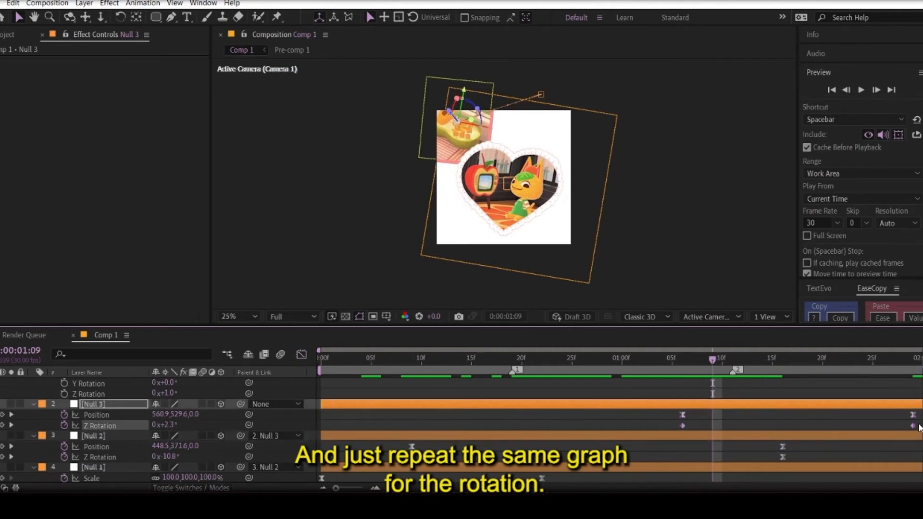
pyautogui.rightClick(919, 428)
pyautogui.moveTo(846, 419)
pyautogui.click(644, 346)
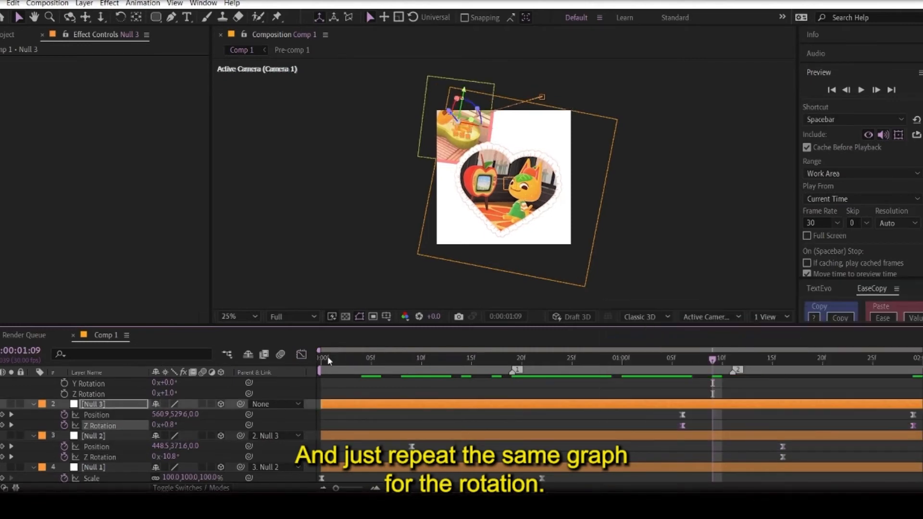
# - Shape the speed graph of Null 3's Z Rotation into the same sharp peak around the second beat marker
pyautogui.click(301, 355)
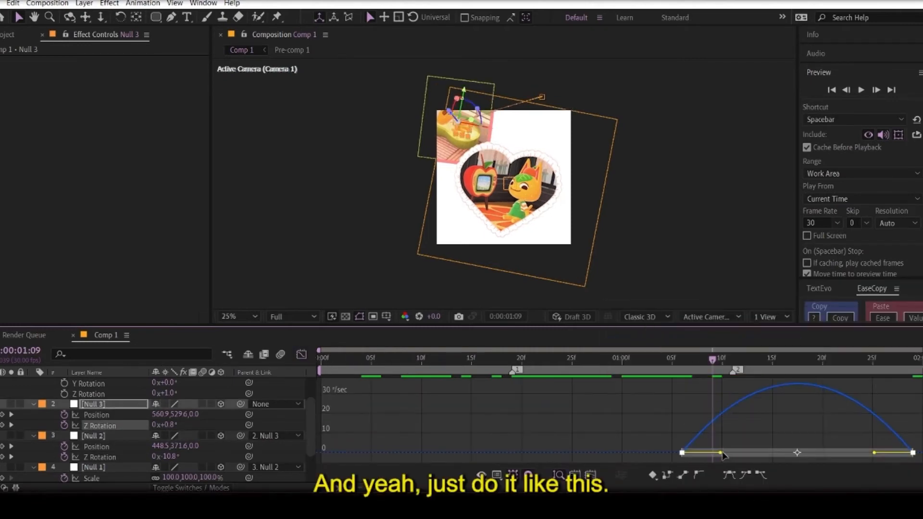
pyautogui.moveTo(721, 453)
pyautogui.mouseDown()
pyautogui.moveTo(742, 451)
pyautogui.moveTo(729, 454)
pyautogui.mouseUp()
pyautogui.moveTo(729, 365)
pyautogui.mouseDown()
pyautogui.moveTo(790, 370)
pyautogui.moveTo(723, 370)
pyautogui.mouseUp()
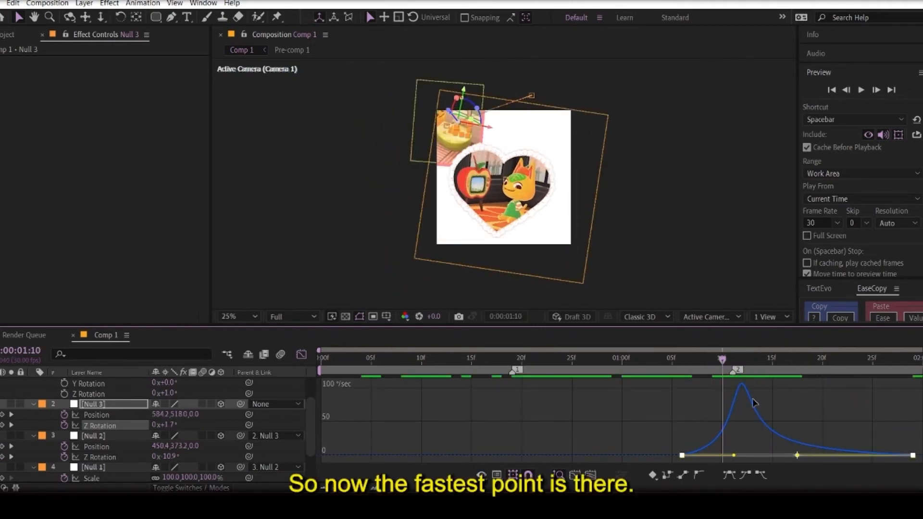
pyautogui.click(302, 355)
# - Set Null 3's Z Rotation to 13° at 0:00:01:29 and play the composition from the start
pyautogui.press('space')
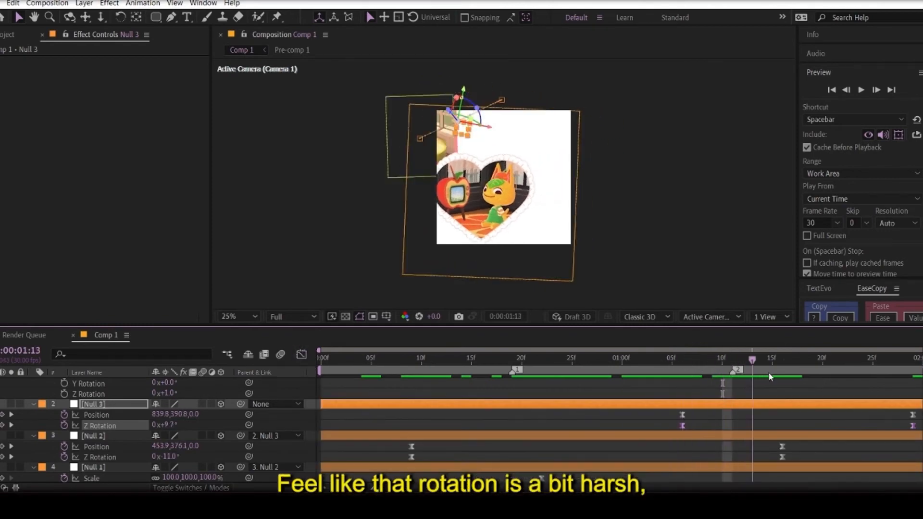
pyautogui.click(661, 414)
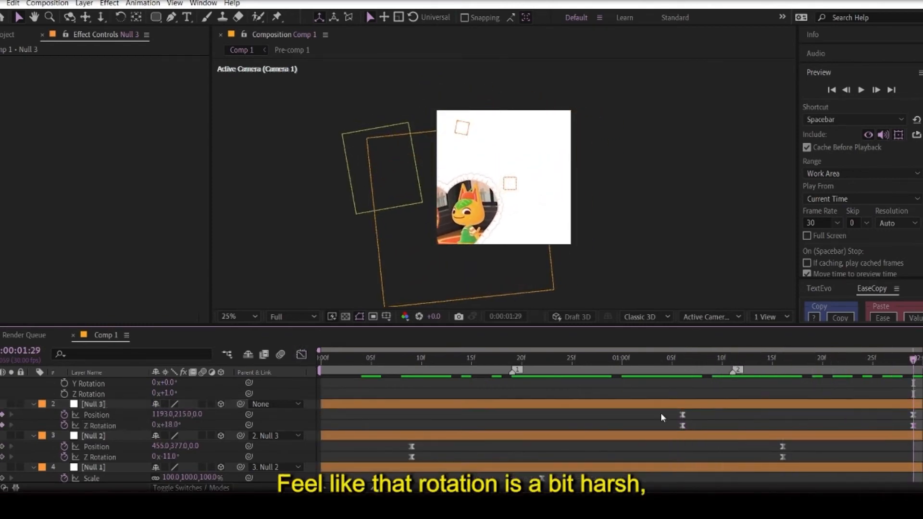
pyautogui.click(169, 425)
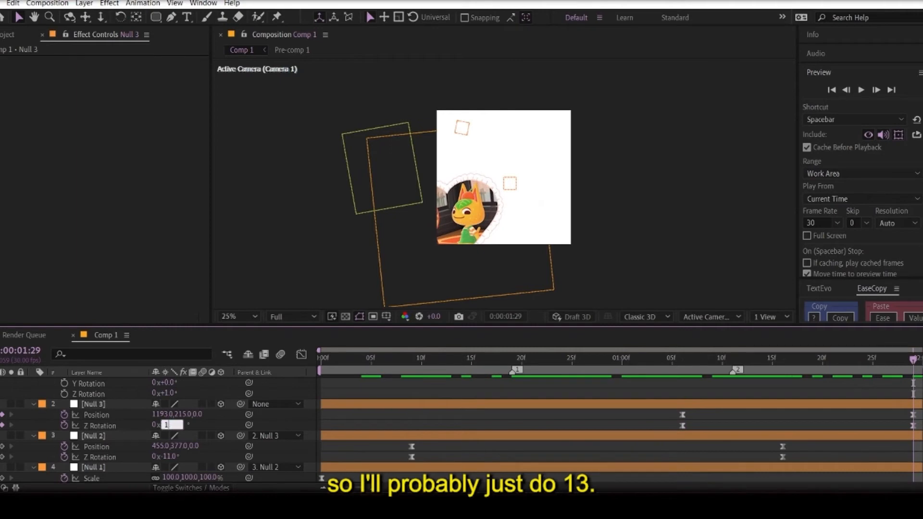
pyautogui.write('13')
pyautogui.click(558, 400)
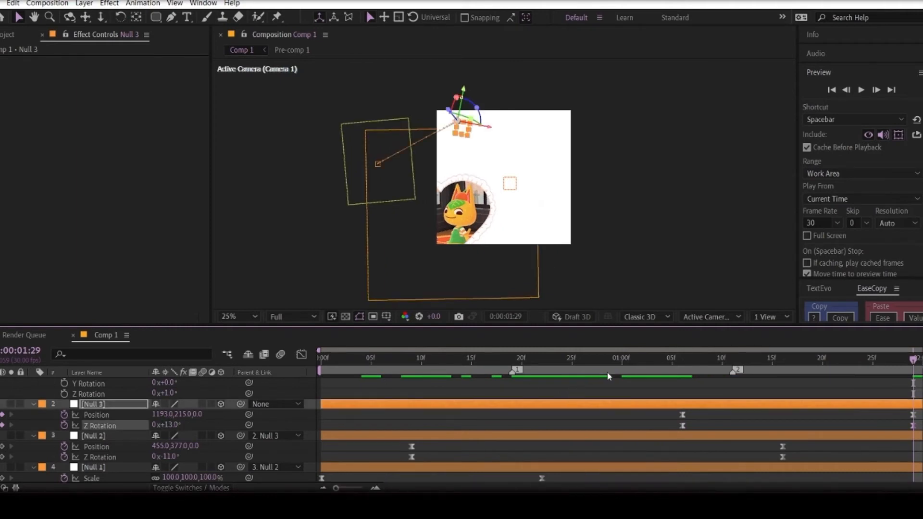
pyautogui.moveTo(644, 364); pyautogui.dragTo(321, 380)
pyautogui.click(860, 91)
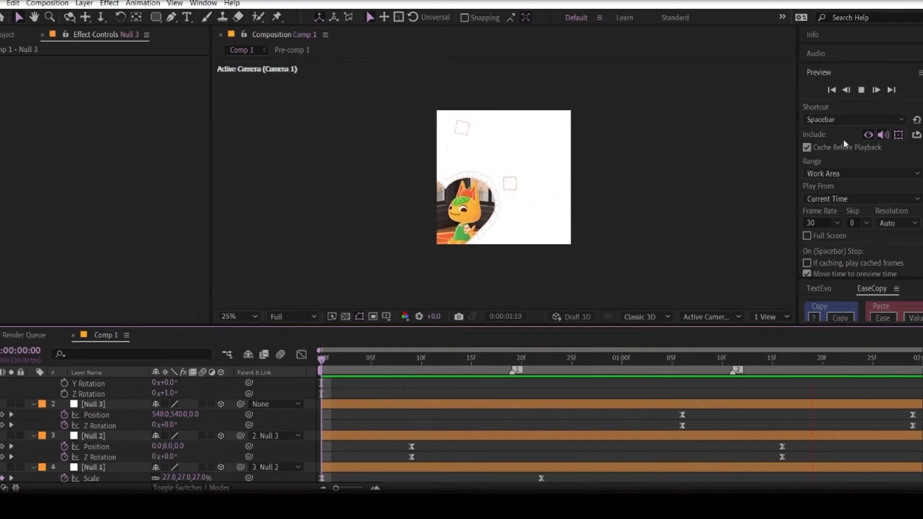
# - Move Null 3's first Position and Z Rotation keyframes earlier to 0:00:01:02 to overlap Null 2's keyframes further, and preview the motion
pyautogui.click(868, 94)
pyautogui.moveTo(671, 412); pyautogui.dragTo(635, 419)
pyautogui.click(619, 419)
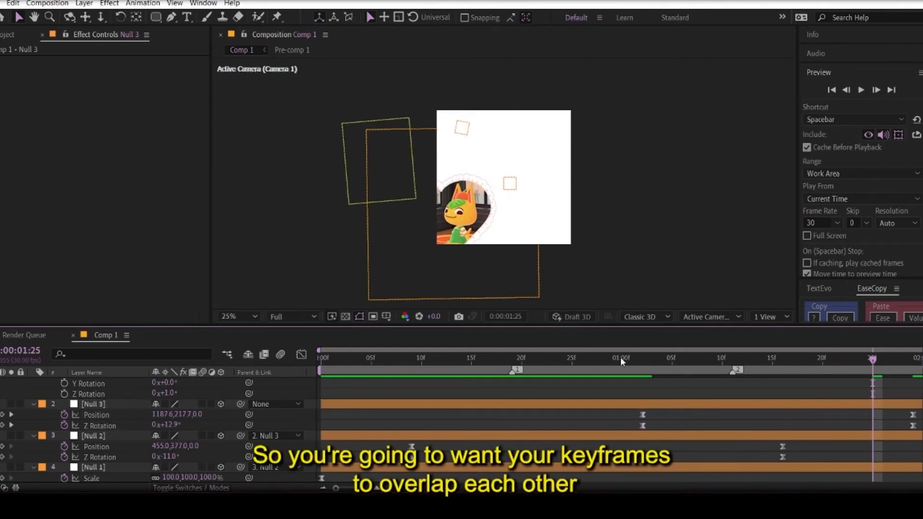
pyautogui.press('space')
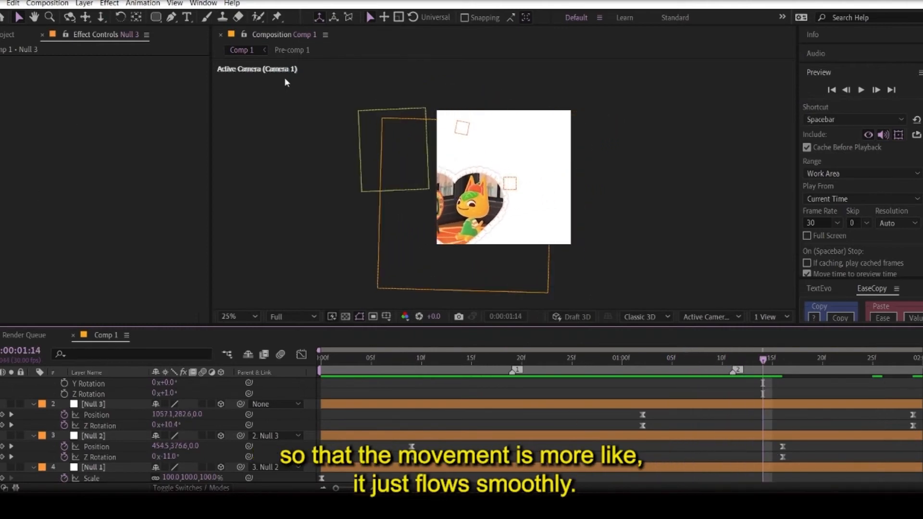
# - Adjust the speed graph of Null 3's Position to shift its peak closer to the second beat marker
pyautogui.moveTo(606, 413); pyautogui.dragTo(917, 418)
pyautogui.click(298, 357)
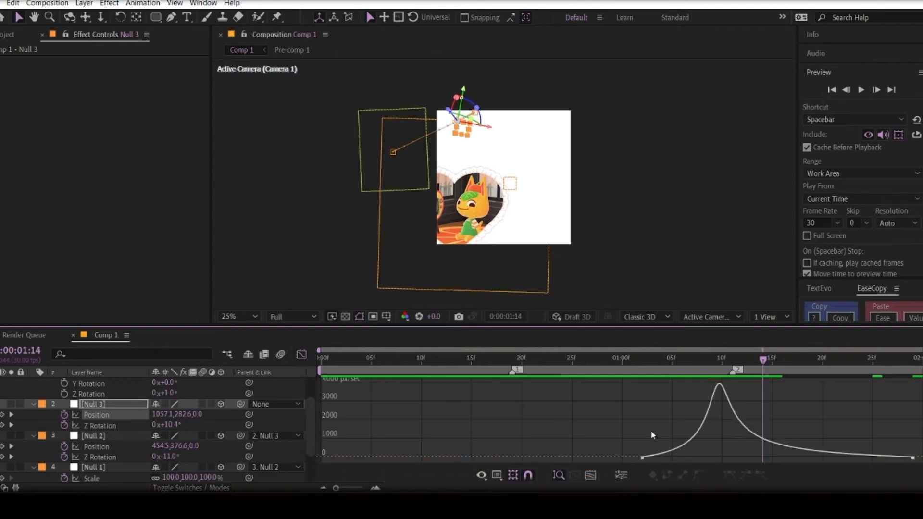
pyautogui.moveTo(655, 360); pyautogui.dragTo(713, 361)
pyautogui.click(736, 414)
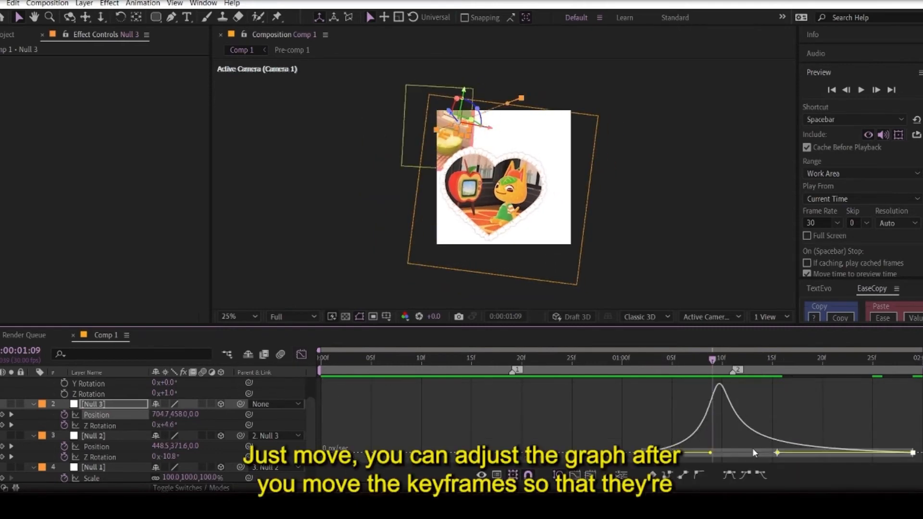
pyautogui.moveTo(778, 454); pyautogui.dragTo(713, 452)
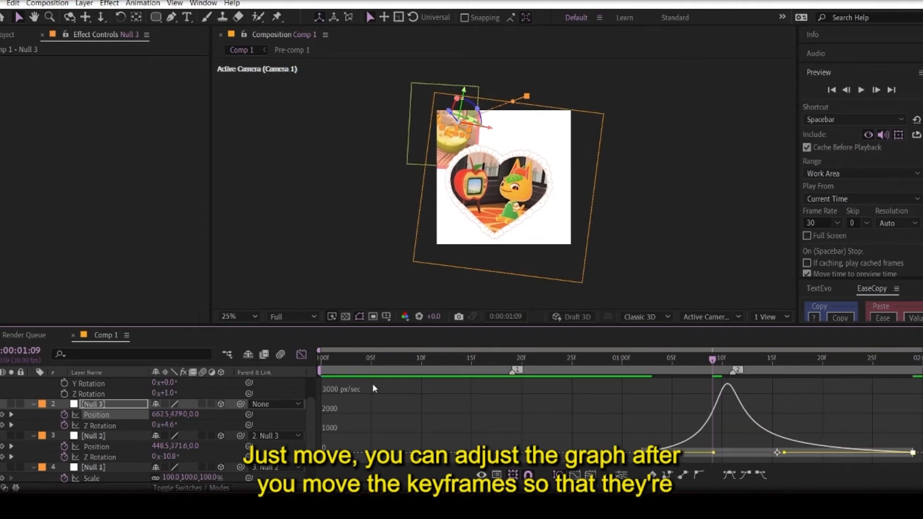
pyautogui.click(301, 354)
# - Shift the peak of Null 3's Z Rotation speed graph closer to the second beat marker and preview the composition
pyautogui.moveTo(631, 423); pyautogui.dragTo(919, 438)
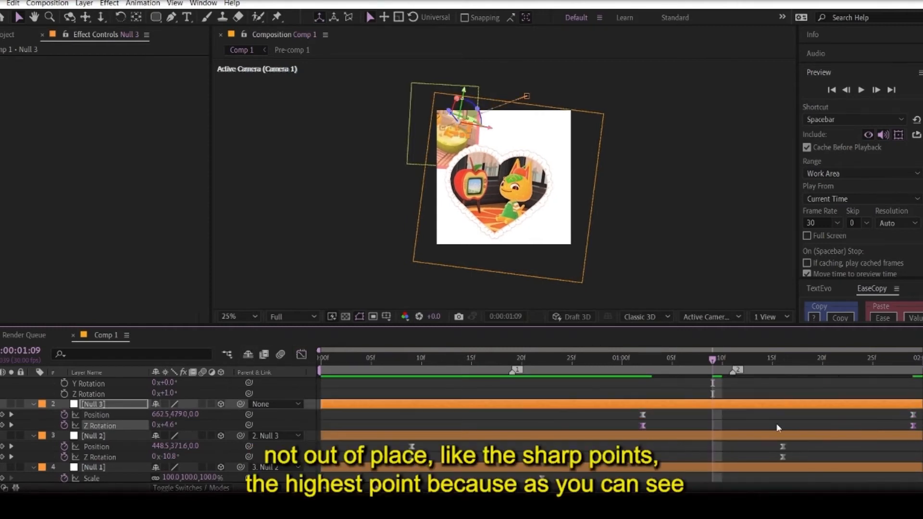
pyautogui.click(301, 355)
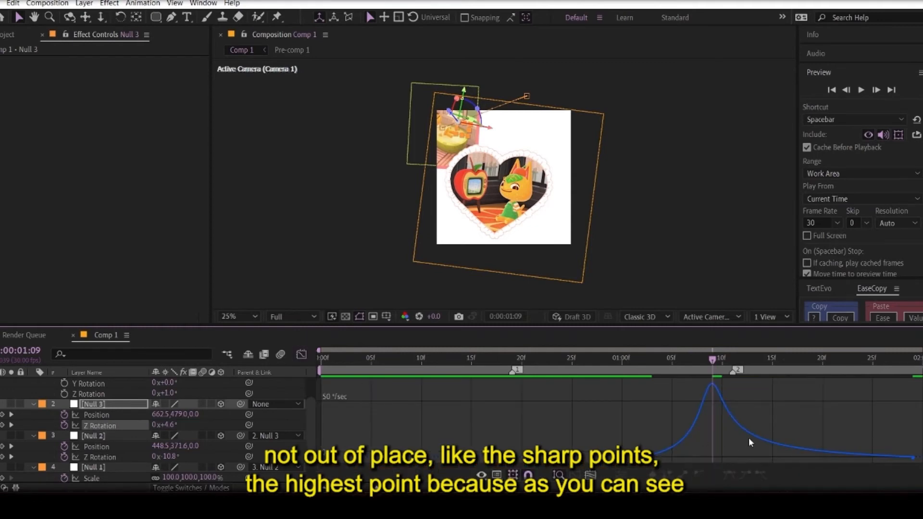
pyautogui.click(727, 400)
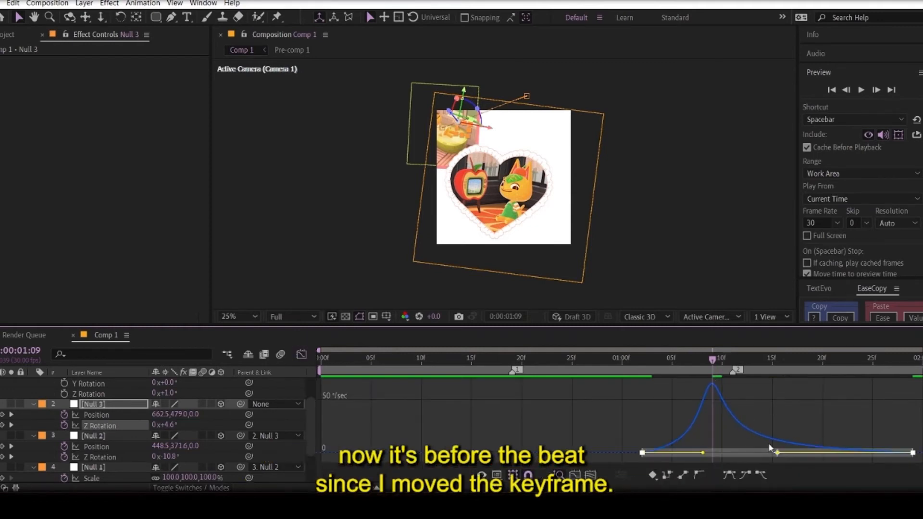
pyautogui.moveTo(780, 456); pyautogui.dragTo(781, 454)
pyautogui.moveTo(702, 454)
pyautogui.mouseDown()
pyautogui.moveTo(716, 458)
pyautogui.moveTo(708, 459)
pyautogui.mouseUp()
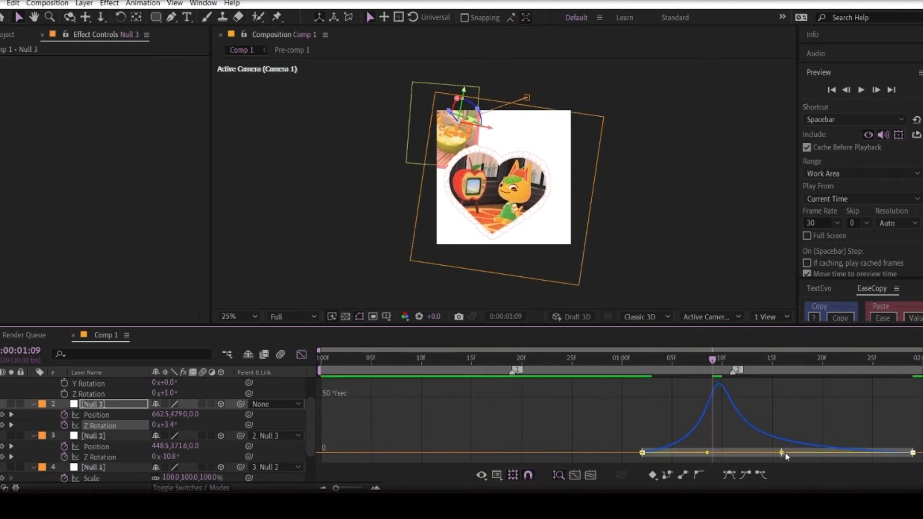
pyautogui.moveTo(789, 453); pyautogui.dragTo(778, 453)
pyautogui.click(302, 355)
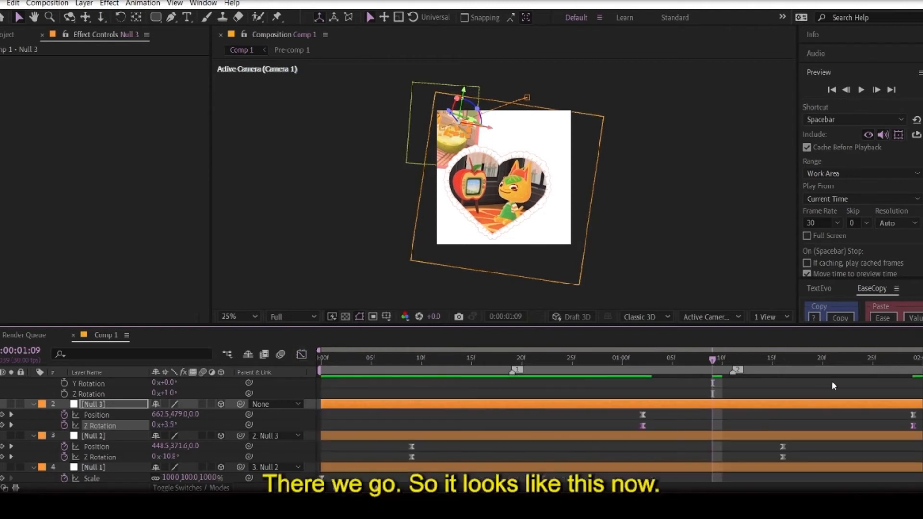
pyautogui.click(861, 91)
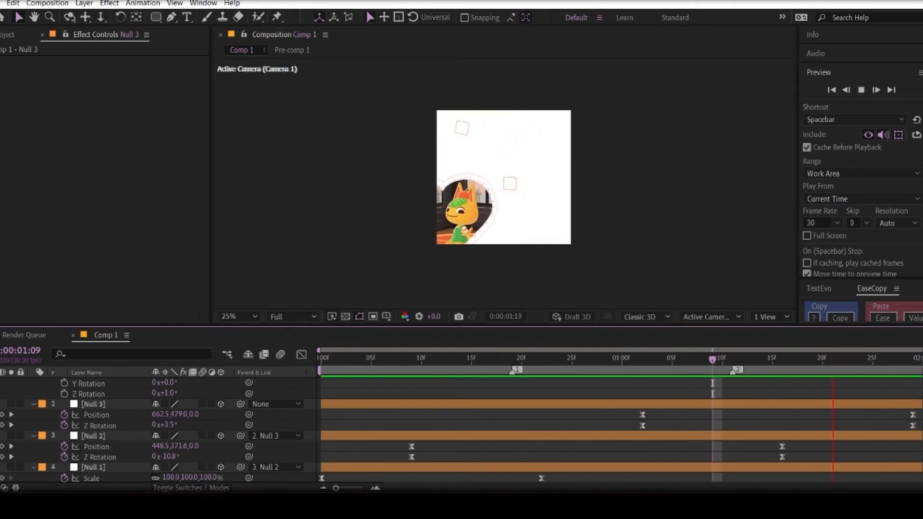
pyautogui.click(861, 90)
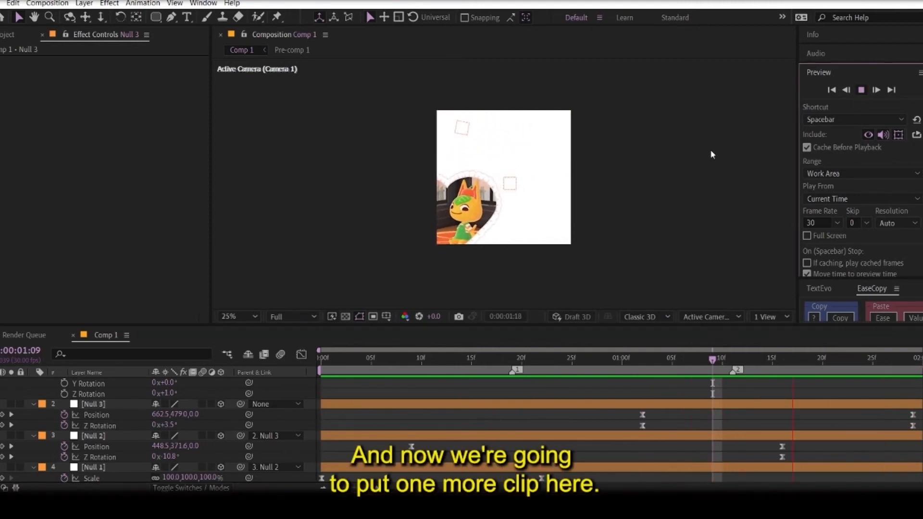
# - Import IMG_3701.JPG from the 3d pop up things folder into Comp 1 as the topmost layer
pyautogui.click(279, 506)
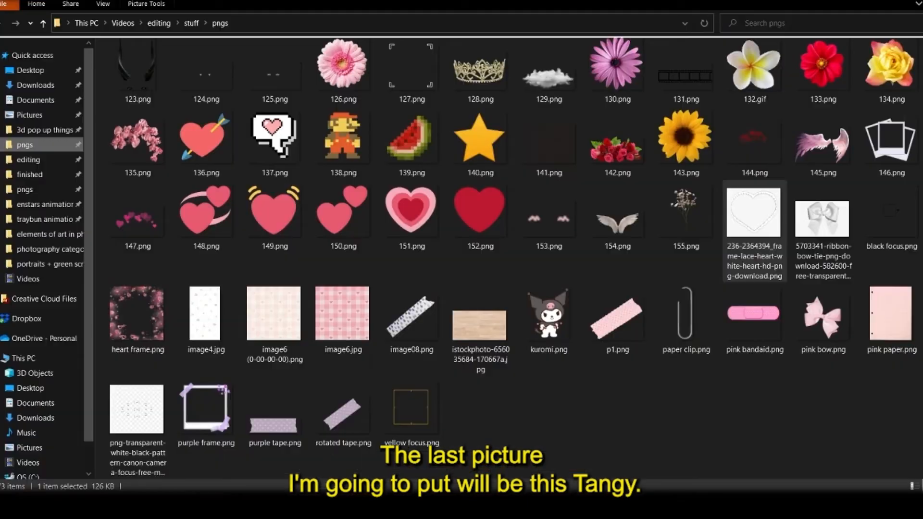
pyautogui.click(38, 130)
pyautogui.moveTo(137, 85); pyautogui.dragTo(553, 230)
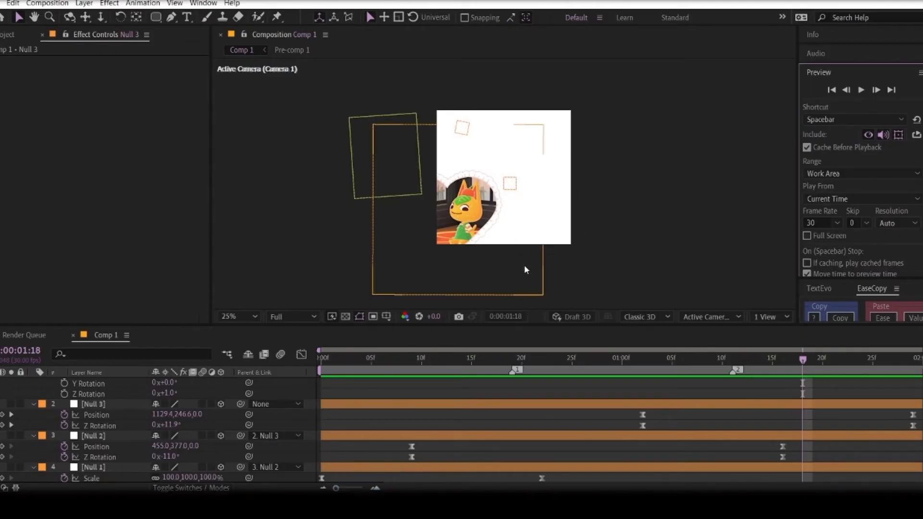
pyautogui.moveTo(460, 368); pyautogui.dragTo(553, 359)
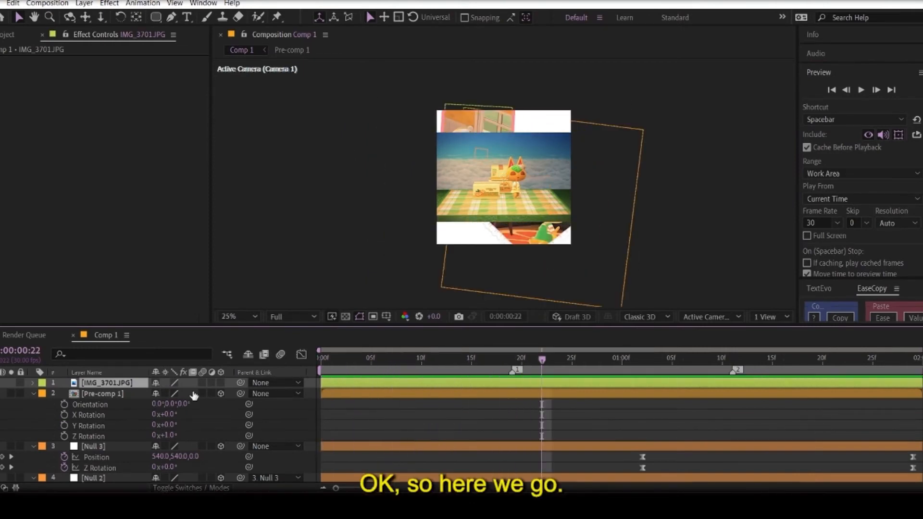
# - Make the IMG_3701.JPG layer 3D and place it just to the right of the heart-framed photo in the camera view
pyautogui.press('space')
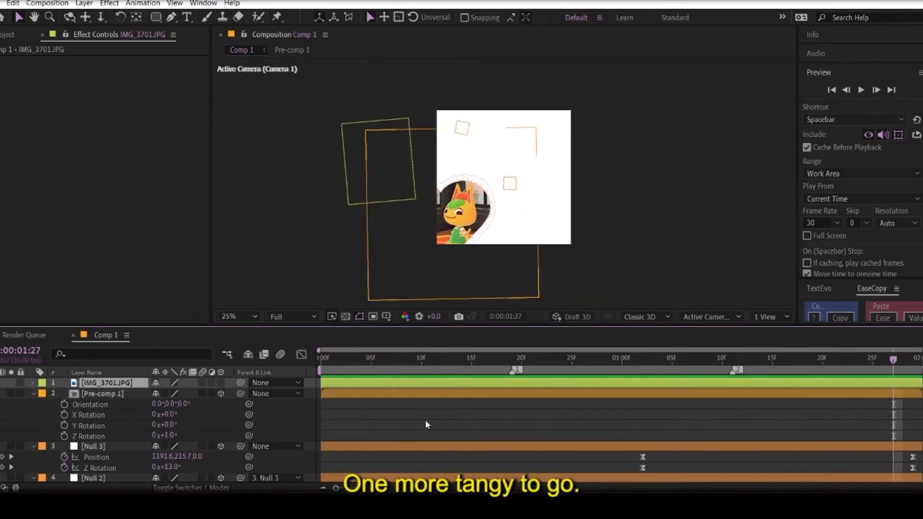
pyautogui.press('.')
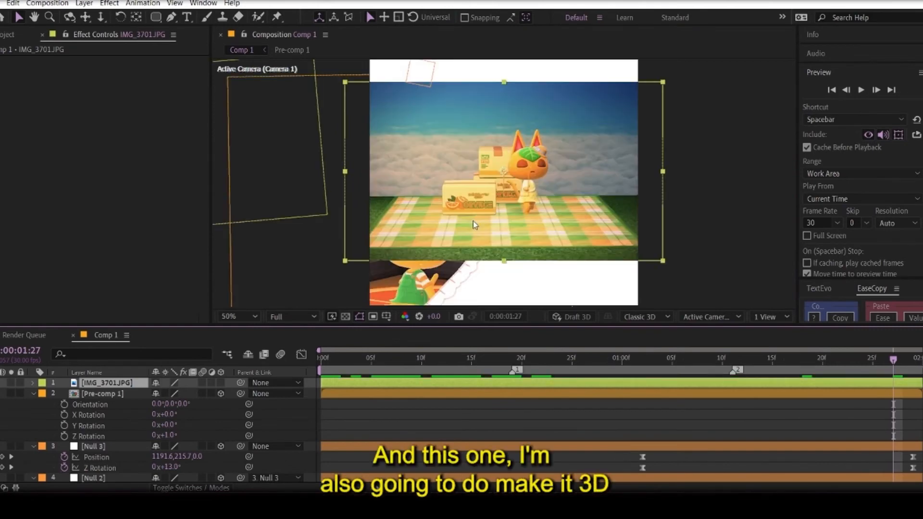
pyautogui.click(220, 383)
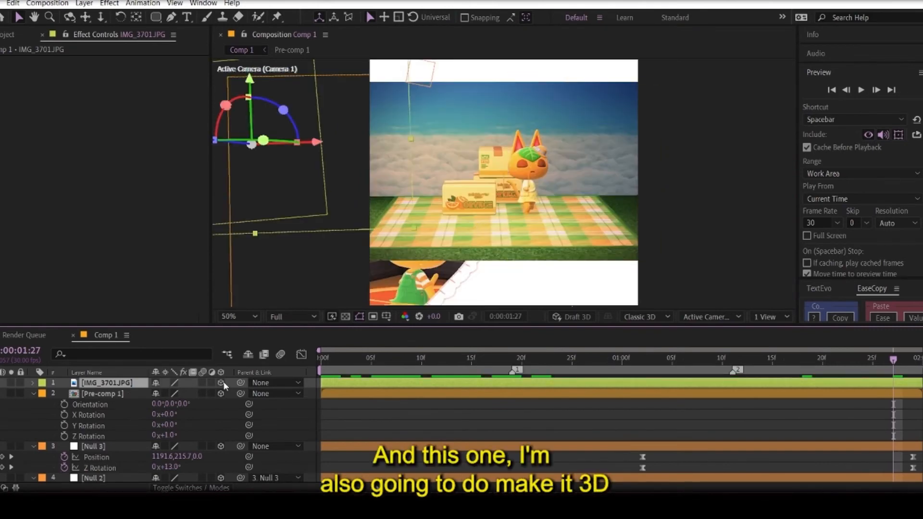
pyautogui.press(',')
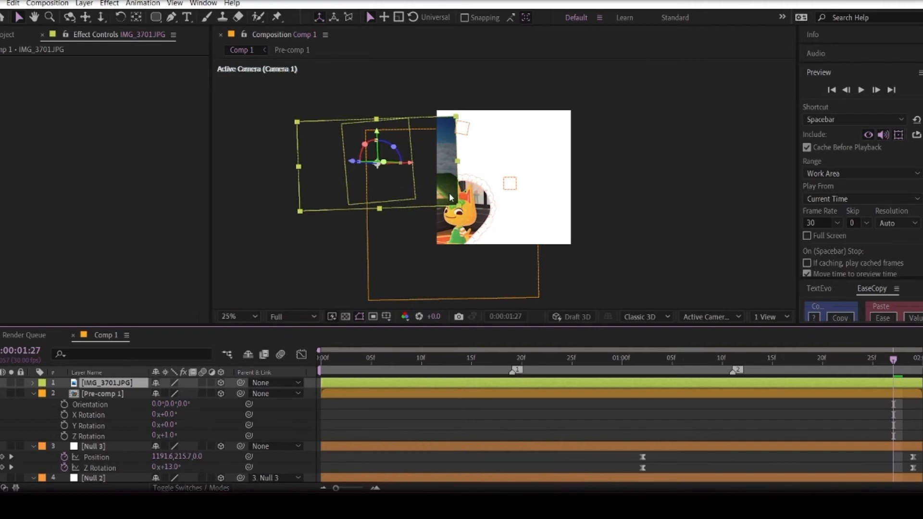
pyautogui.moveTo(443, 186); pyautogui.dragTo(587, 208)
# - At 0:00:01:18, mask IMG_3701.JPG with a rounded rectangle around the character and the boxes
pyautogui.moveTo(517, 363); pyautogui.dragTo(803, 362)
pyautogui.press('q')
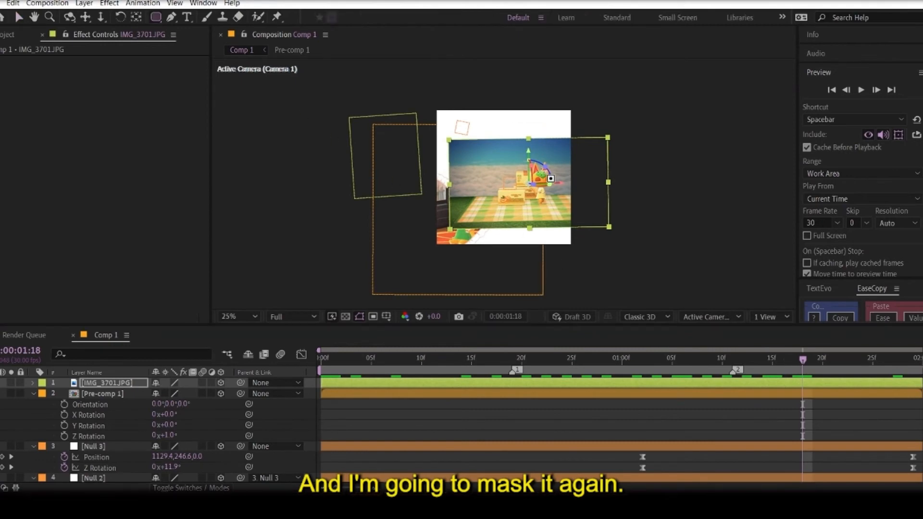
pyautogui.press('.')
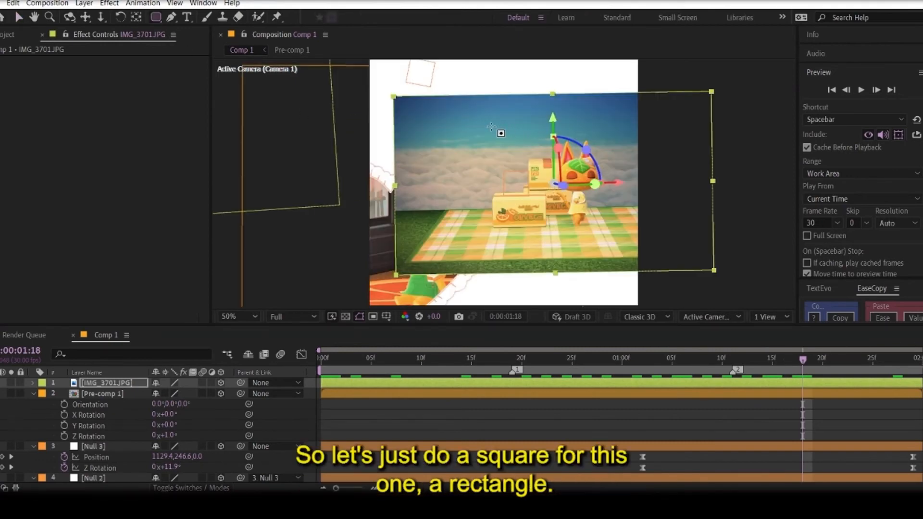
pyautogui.moveTo(496, 129); pyautogui.dragTo(625, 239)
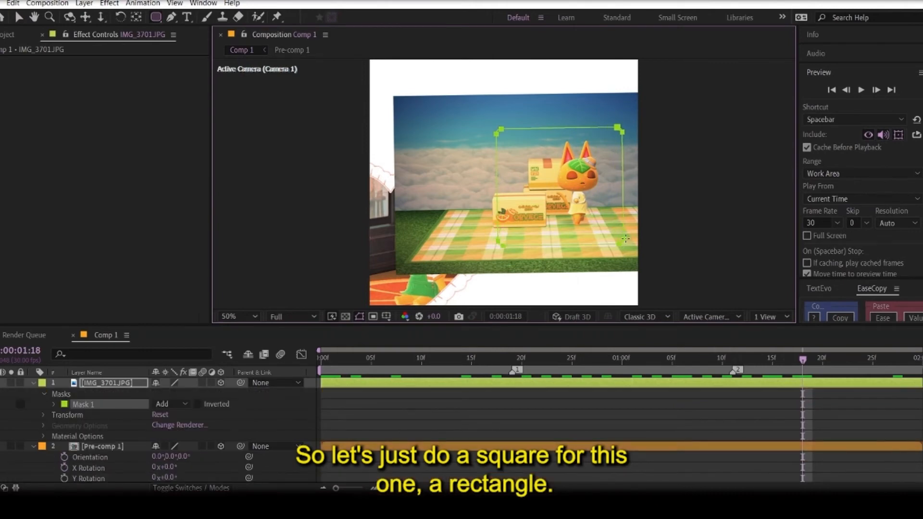
pyautogui.press('capslock')
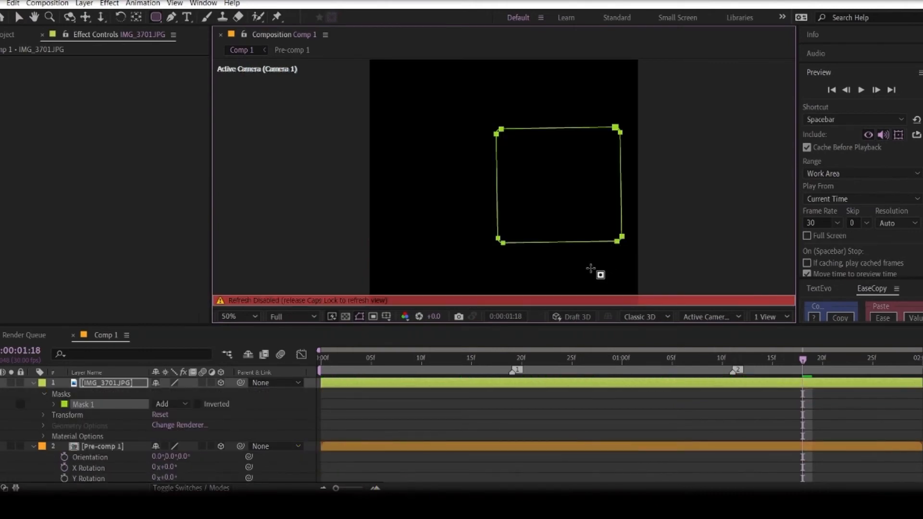
pyautogui.press('capslock')
pyautogui.click(614, 412)
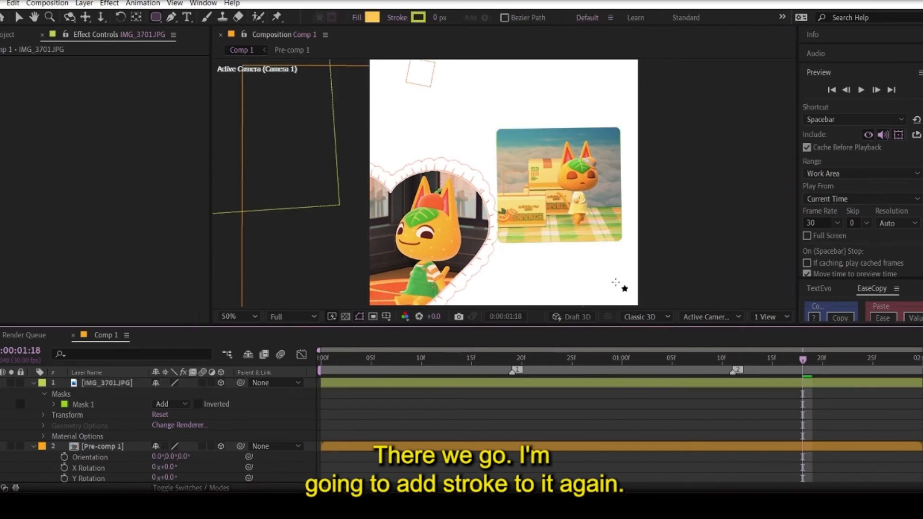
# - Copy the Layer Styles of IMG_3728.JPG and paste them onto the IMG_3701.JPG layer to give it a stroke
pyautogui.click(107, 383)
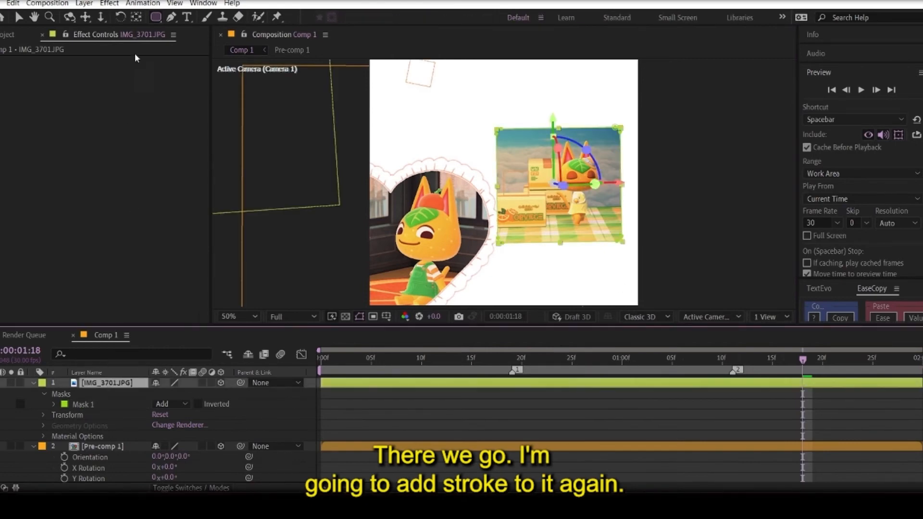
pyautogui.scroll(-6, 110, 438)
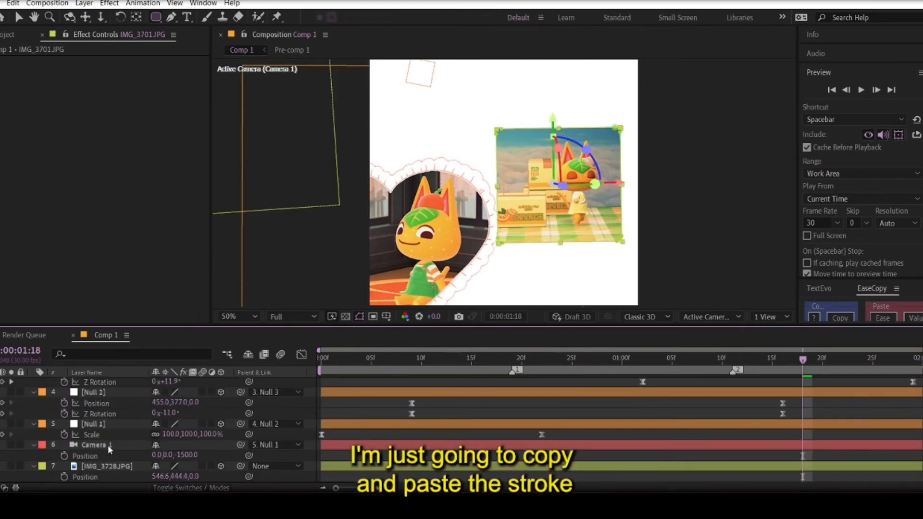
pyautogui.click(53, 467)
pyautogui.click(35, 467)
pyautogui.click(36, 468)
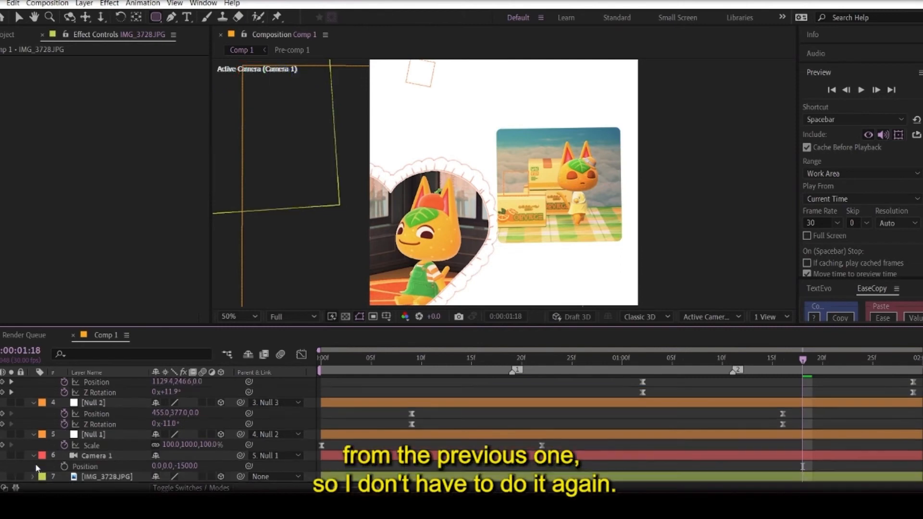
pyautogui.click(34, 477)
pyautogui.scroll(-5, 137, 467)
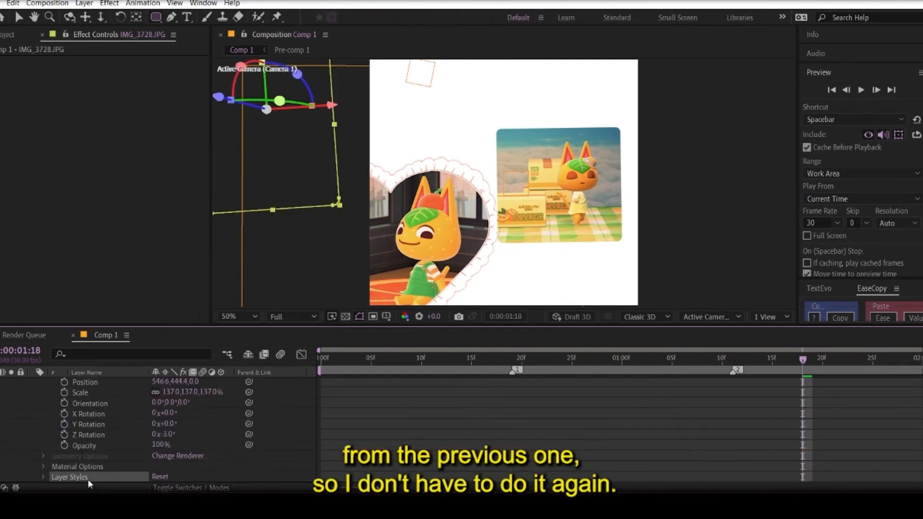
pyautogui.scroll(10, 89, 483)
pyautogui.click(105, 382)
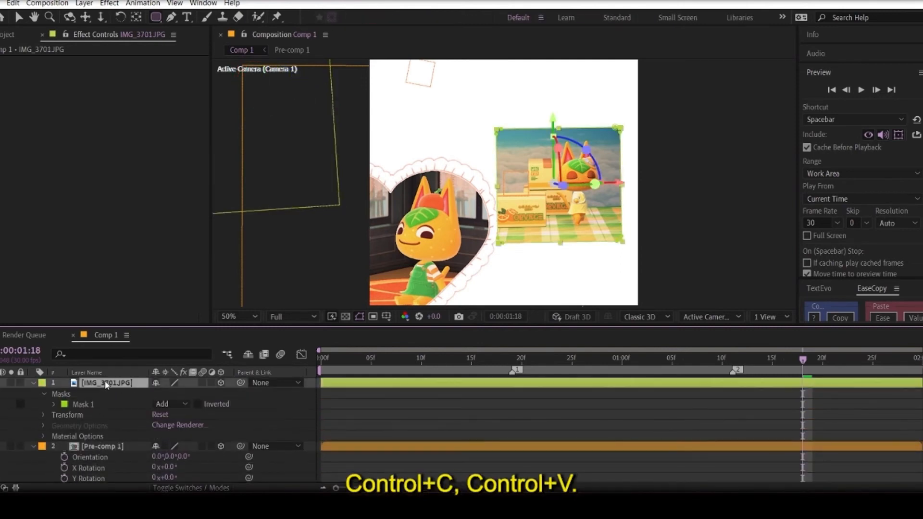
pyautogui.hotkey('ctrl', 'v')
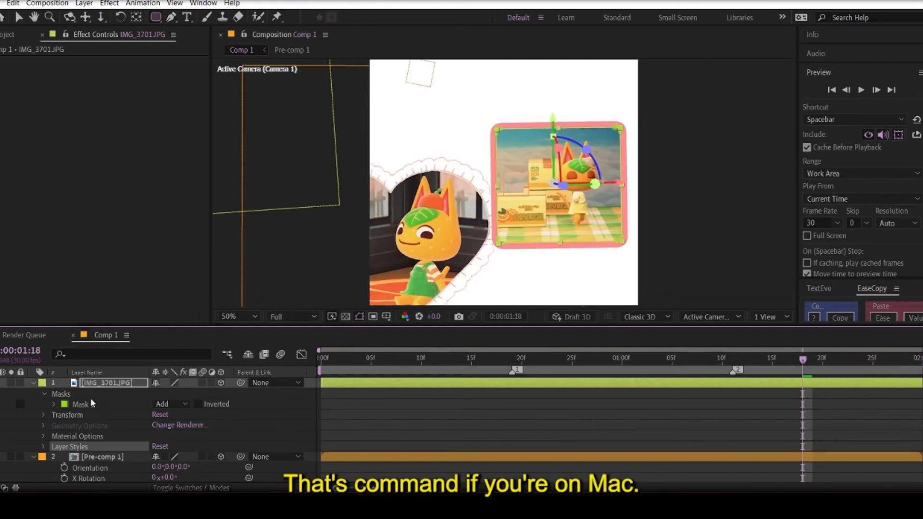
# - Change the stroke color of IMG_3701.JPG to orange FF7A21
pyautogui.click(44, 447)
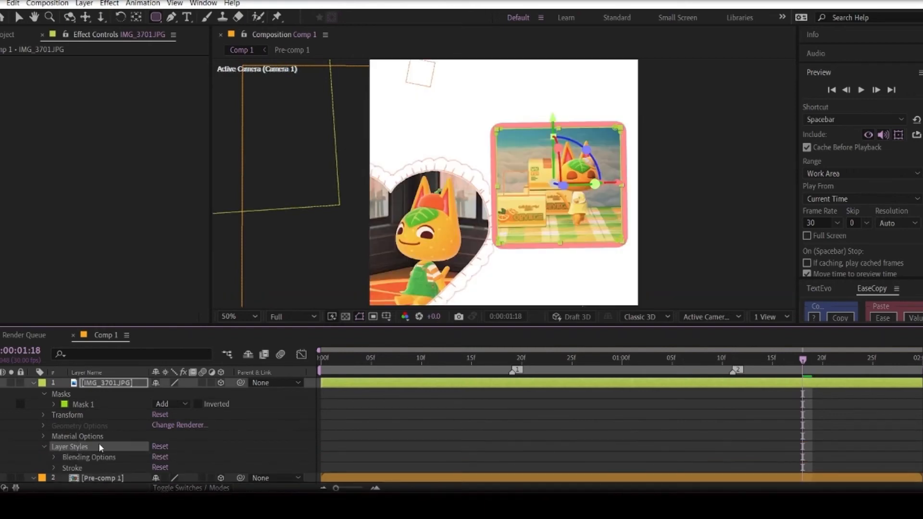
pyautogui.click(53, 467)
pyautogui.click(159, 445)
pyautogui.moveTo(237, 395)
pyautogui.mouseDown()
pyautogui.moveTo(245, 349)
pyautogui.moveTo(241, 412)
pyautogui.moveTo(186, 333)
pyautogui.moveTo(188, 255)
pyautogui.moveTo(157, 255)
pyautogui.moveTo(178, 255)
pyautogui.mouseUp()
pyautogui.moveTo(239, 410); pyautogui.dragTo(242, 406)
pyautogui.moveTo(122, 289)
pyautogui.mouseDown()
pyautogui.moveTo(117, 282)
pyautogui.moveTo(147, 235)
pyautogui.moveTo(113, 236)
pyautogui.moveTo(200, 238)
pyautogui.mouseUp()
pyautogui.moveTo(235, 414); pyautogui.dragTo(239, 416)
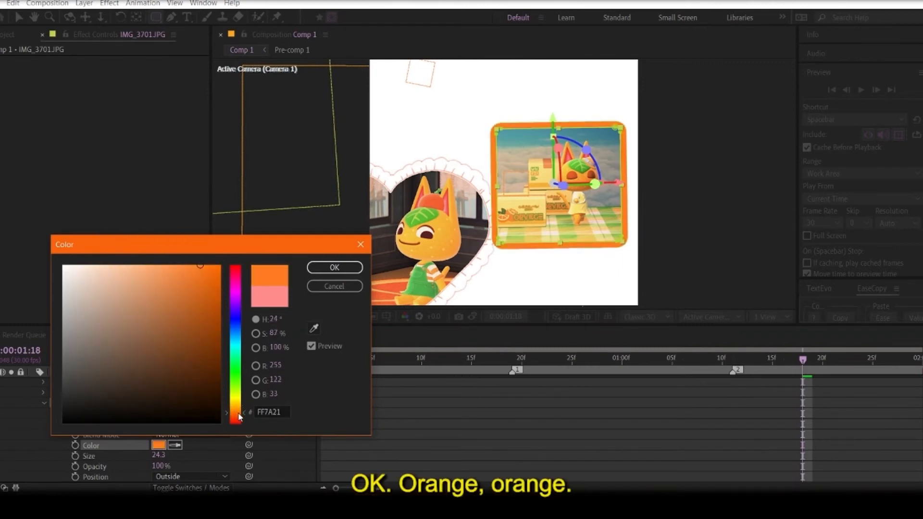
pyautogui.click(334, 267)
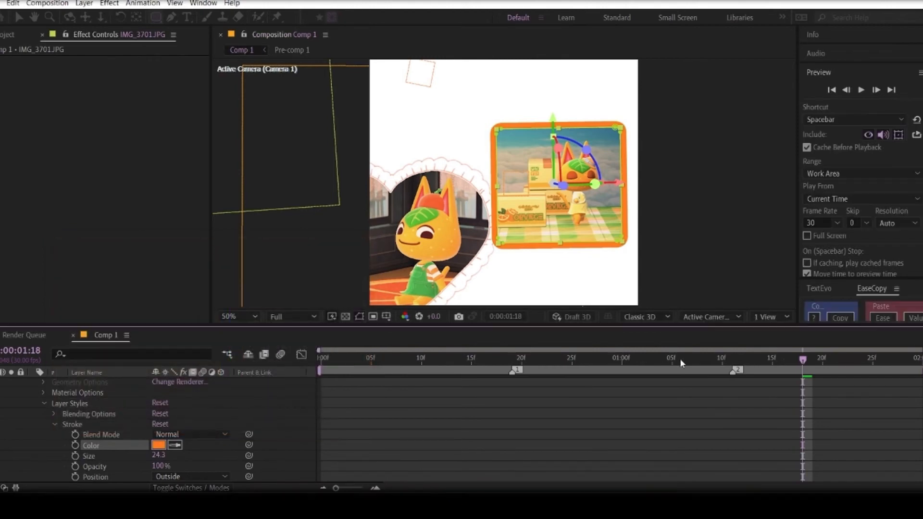
# - At 0:00:01:20, scale the IMG_3701.JPG layer up to 128%
pyautogui.moveTo(721, 358); pyautogui.dragTo(823, 404)
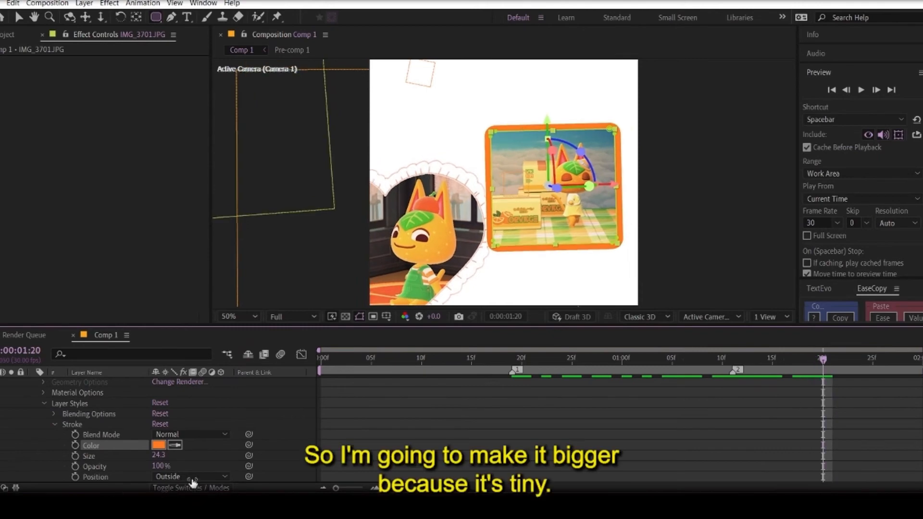
pyautogui.scroll(2, 116, 438)
pyautogui.click(123, 383)
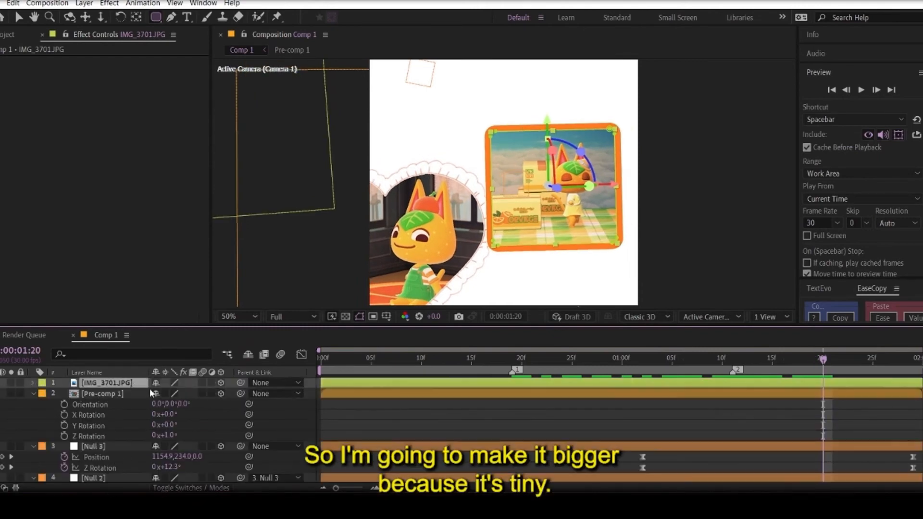
pyautogui.press('s')
pyautogui.moveTo(190, 394); pyautogui.dragTo(211, 395)
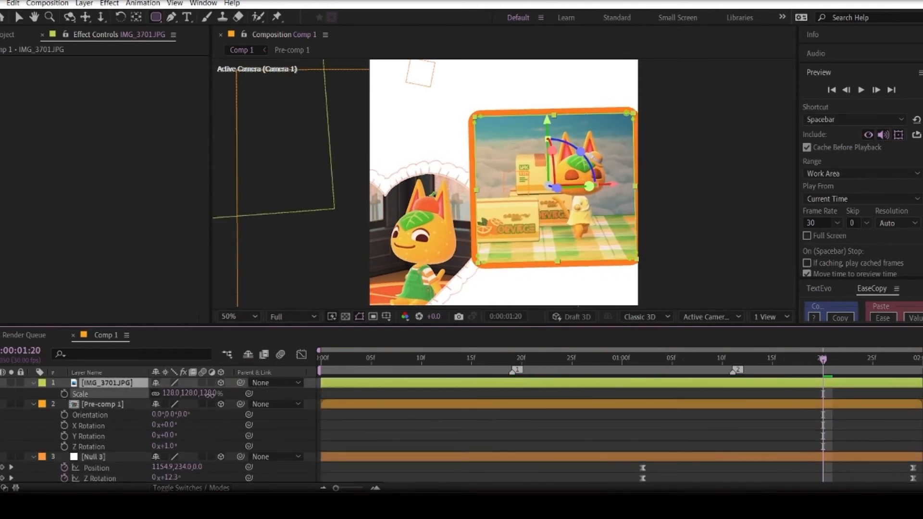
# - Set the Z Rotation of IMG_3701.JPG to -6° and move the picture up and slightly left in the camera view
pyautogui.press('r')
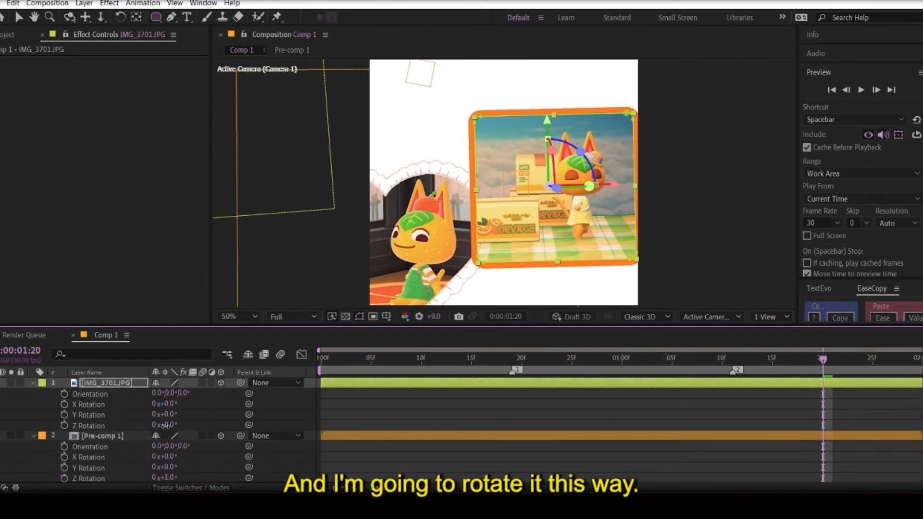
pyautogui.moveTo(166, 425); pyautogui.dragTo(162, 425)
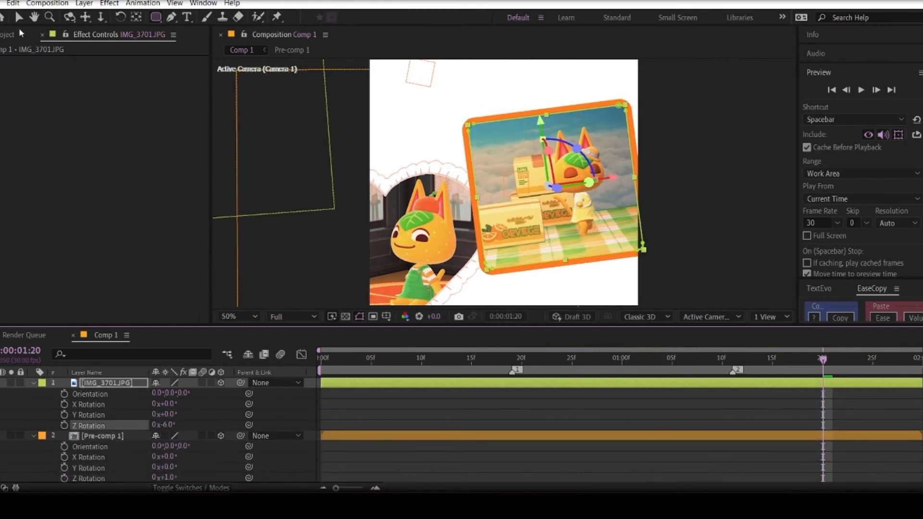
pyautogui.click(19, 17)
pyautogui.moveTo(507, 219); pyautogui.dragTo(494, 181)
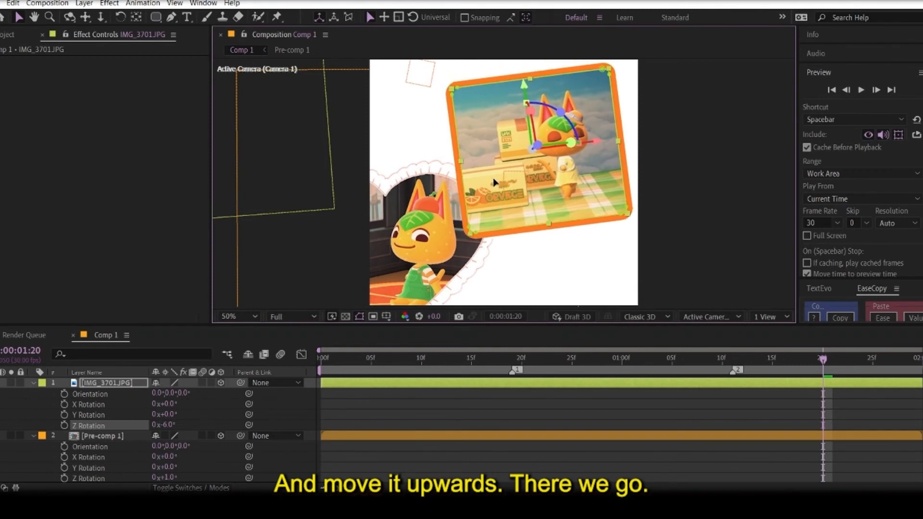
pyautogui.click(235, 317)
pyautogui.click(270, 116)
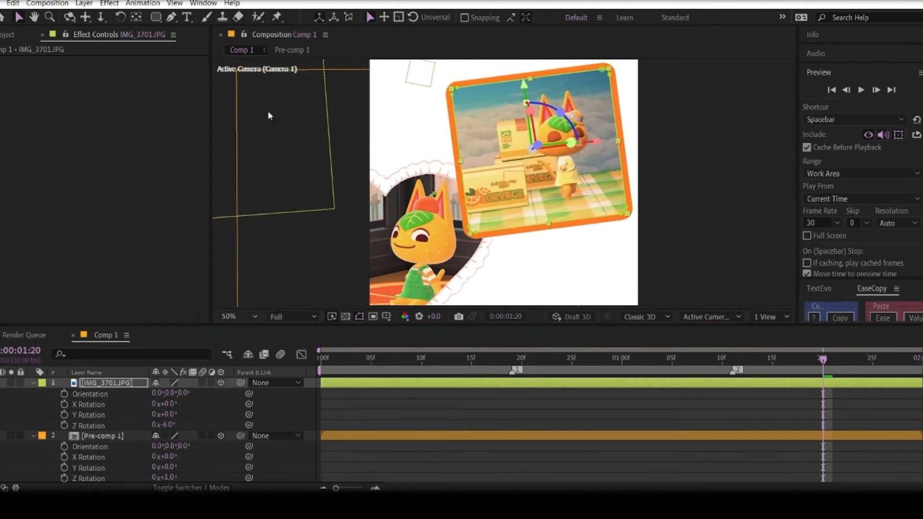
pyautogui.moveTo(490, 212); pyautogui.dragTo(486, 197)
# - Add a Scale keyframe of 128% to IMG_3701.JPG at 0:00:01:11 and move that keyframe to 0:00:02:00
pyautogui.press('=')
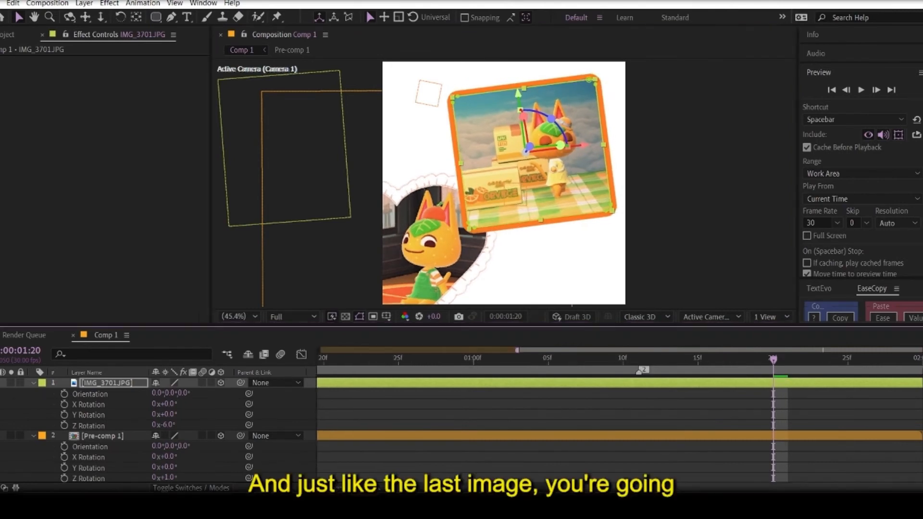
pyautogui.press('-')
pyautogui.moveTo(713, 363); pyautogui.dragTo(732, 363)
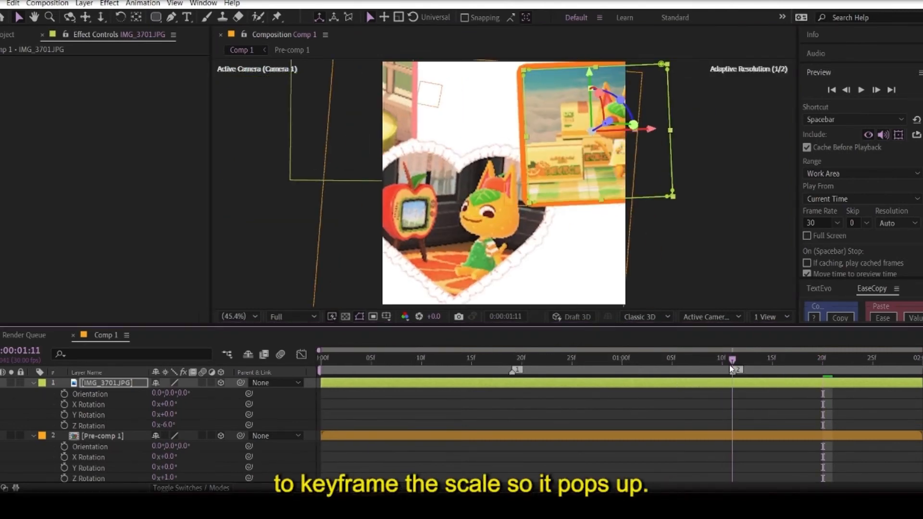
pyautogui.click(101, 384)
pyautogui.press('s')
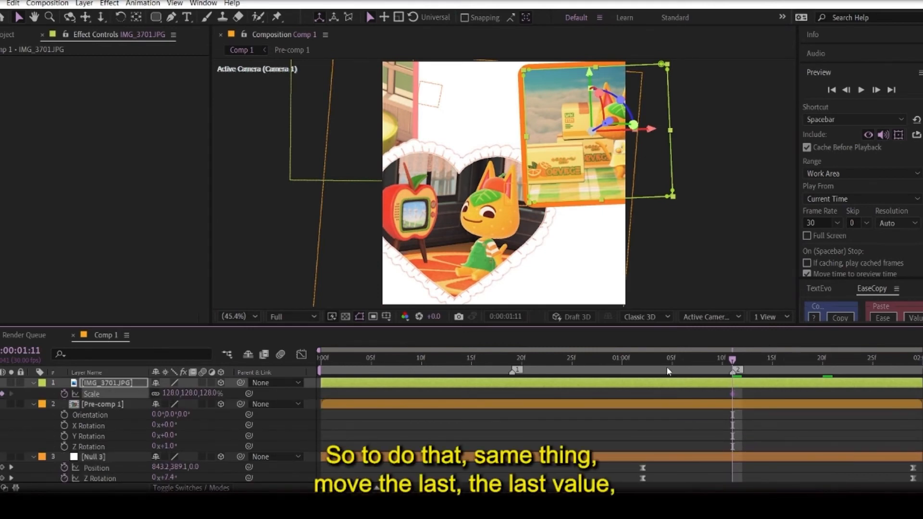
pyautogui.moveTo(732, 395); pyautogui.dragTo(887, 401)
pyautogui.press('space')
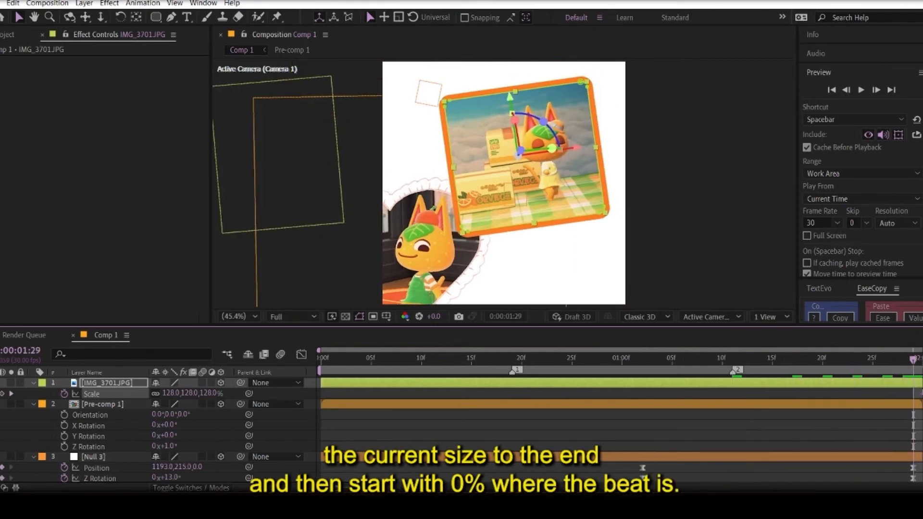
# - Set the Scale of IMG_3701.JPG to 0% at beat marker 2, 0:00:01:11
pyautogui.moveTo(913, 361); pyautogui.dragTo(734, 372)
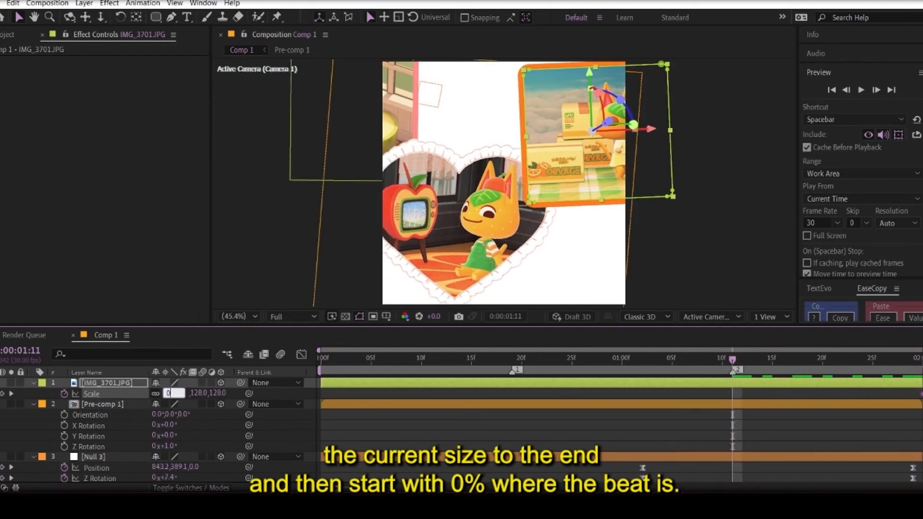
pyautogui.write('0')
pyautogui.press('Return')
# - Try moving the last Scale keyframe of IMG_3701.JPG to 0:00:01:29, and undo the move
pyautogui.moveTo(758, 363); pyautogui.dragTo(783, 388)
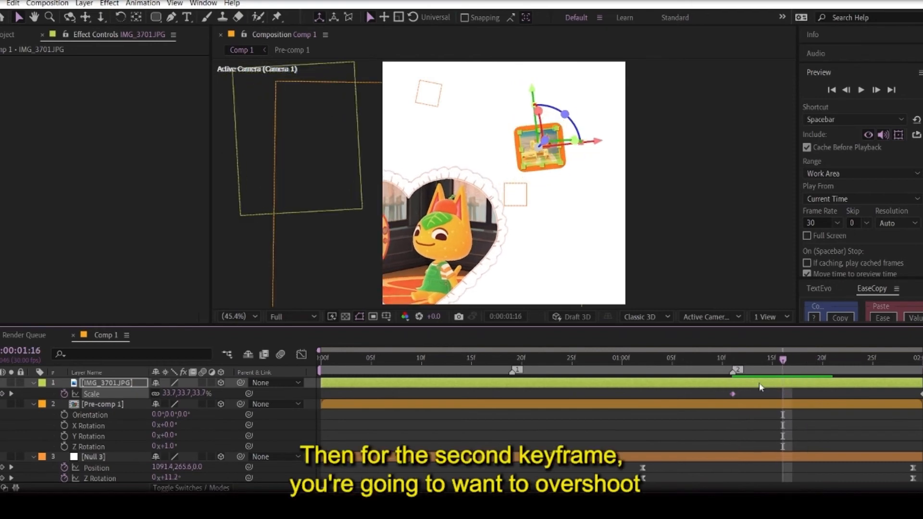
pyautogui.click(914, 367)
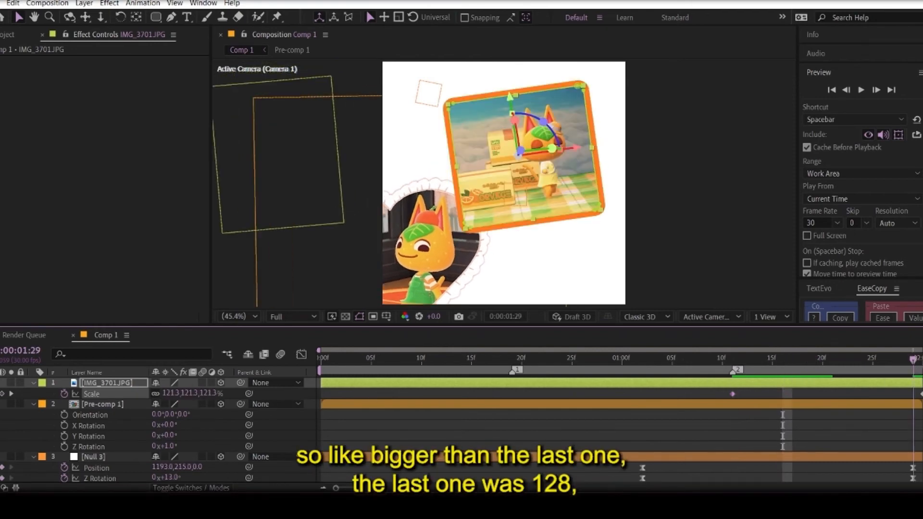
pyautogui.moveTo(922, 394); pyautogui.dragTo(916, 395)
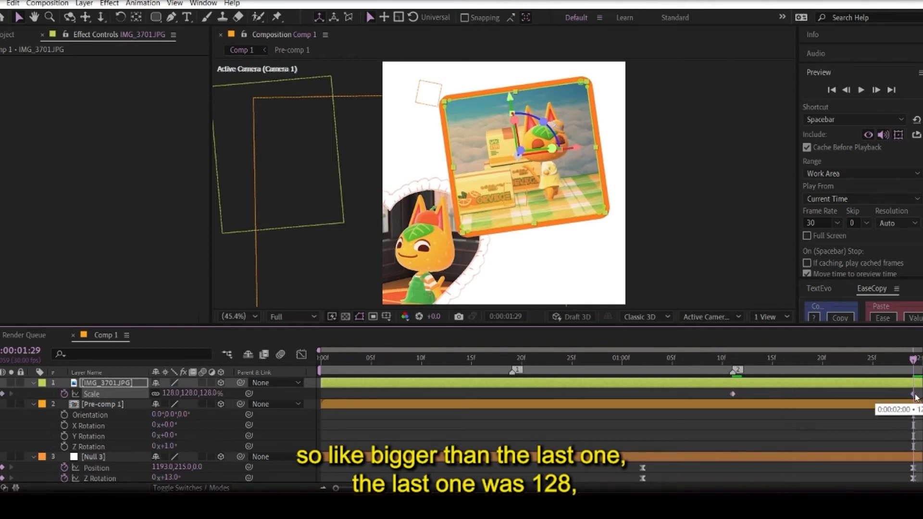
pyautogui.hotkey('ctrl', 'z')
# - Add an overshoot Scale keyframe of 155% to IMG_3701.JPG at 0:00:01:16
pyautogui.click(784, 364)
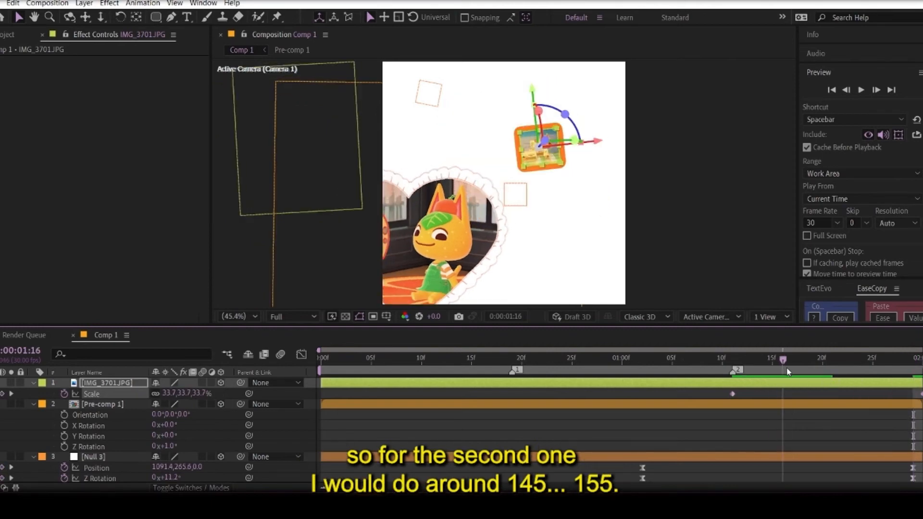
pyautogui.click(192, 393)
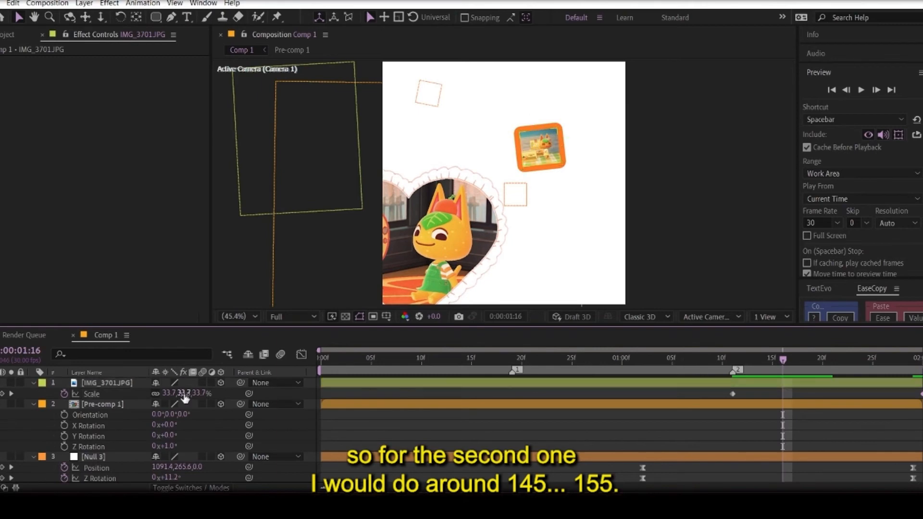
pyautogui.press('Return')
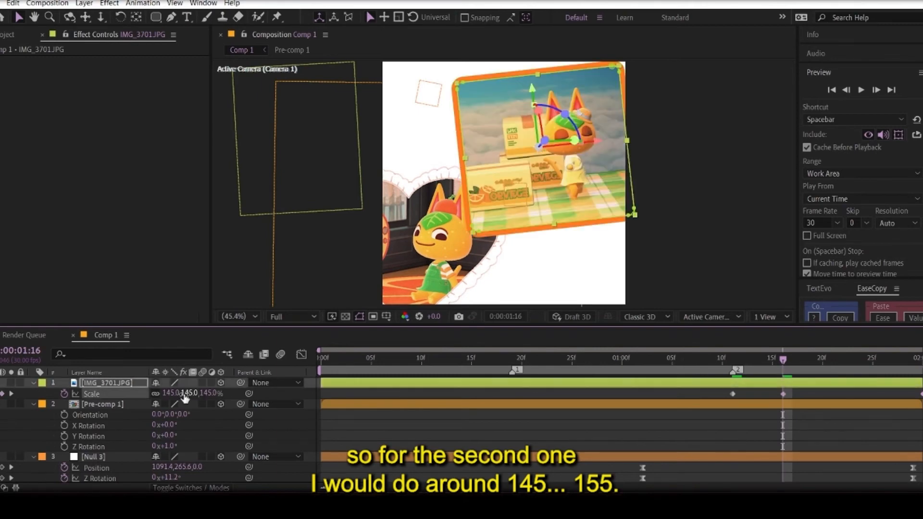
pyautogui.moveTo(831, 364); pyautogui.dragTo(781, 391)
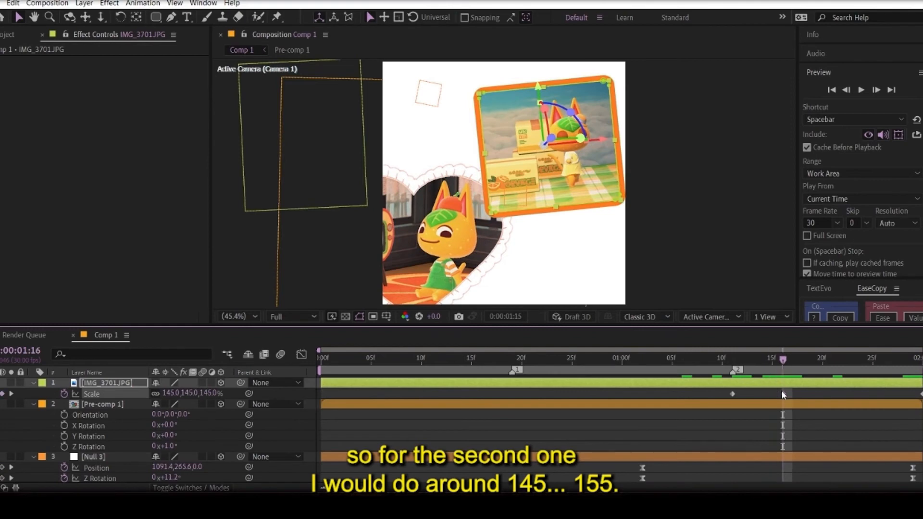
pyautogui.click(191, 393)
pyautogui.write('1')
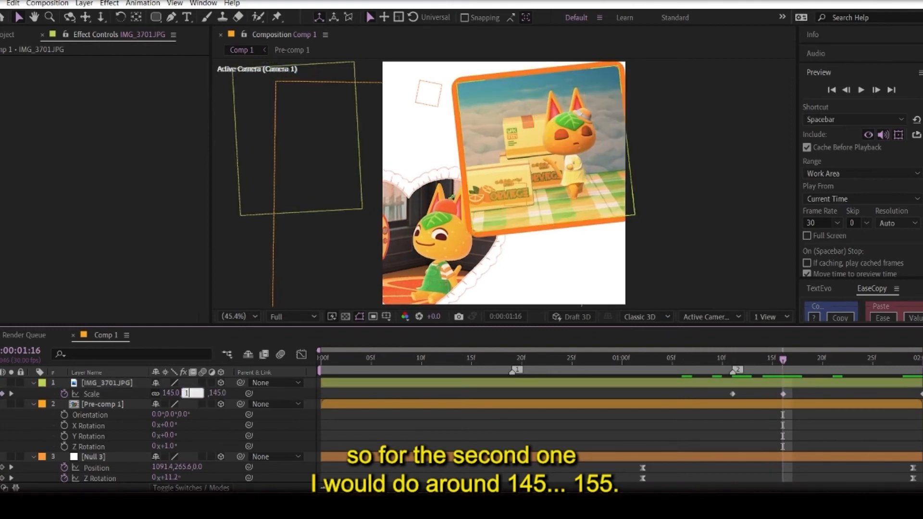
pyautogui.write('55')
pyautogui.press('Return')
# - Add a smaller Scale keyframe of 95% to IMG_3701.JPG at 0:00:01:22
pyautogui.moveTo(783, 360); pyautogui.dragTo(845, 384)
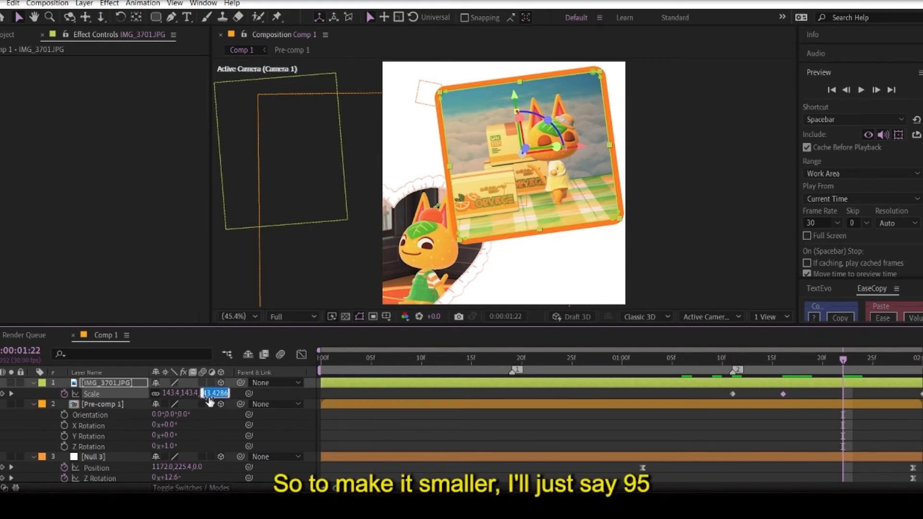
pyautogui.press('Return')
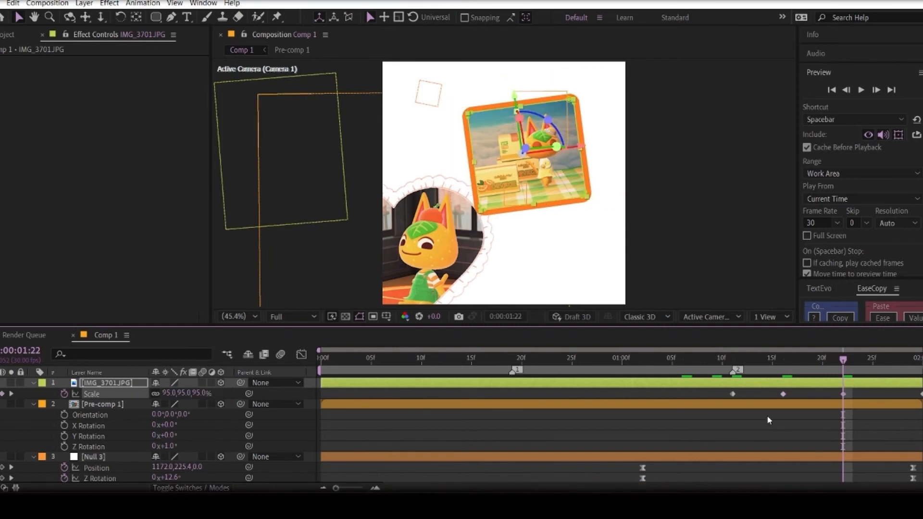
pyautogui.click(863, 400)
# - Apply Easy Ease to all four Scale keyframes of IMG_3701.JPG
pyautogui.moveTo(922, 401); pyautogui.dragTo(716, 391)
pyautogui.rightClick(922, 394)
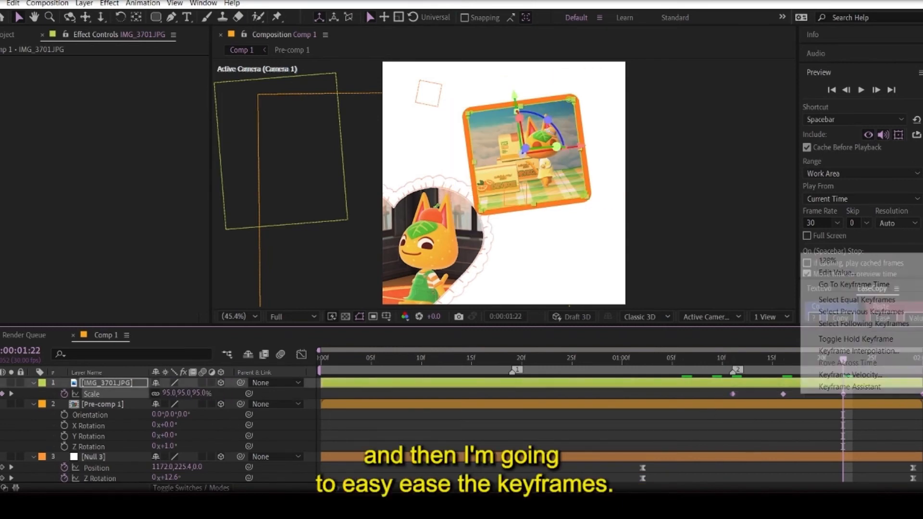
pyautogui.moveTo(915, 392)
pyautogui.click(705, 422)
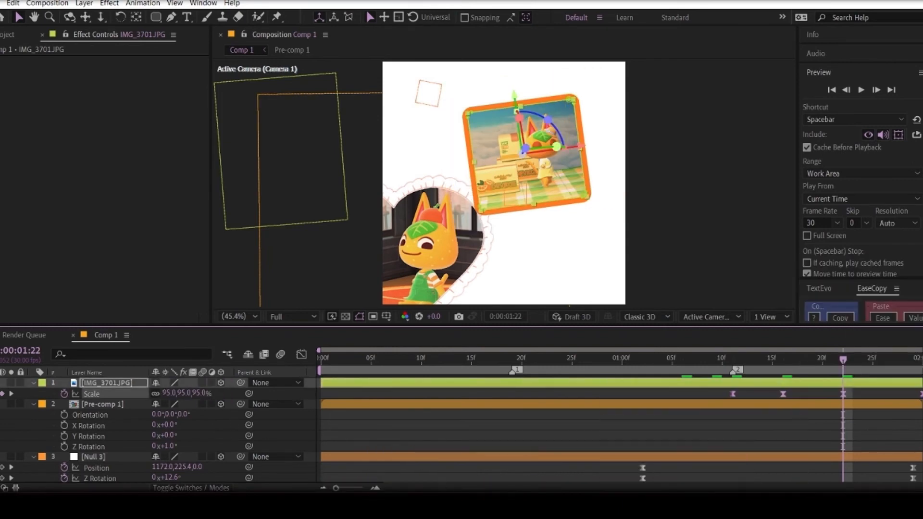
# - Preview the animation and shift the last three Scale keyframes of IMG_3701.JPG earlier to 0:00:01:15, 0:00:01:19 and 0:00:01:25
pyautogui.press('space')
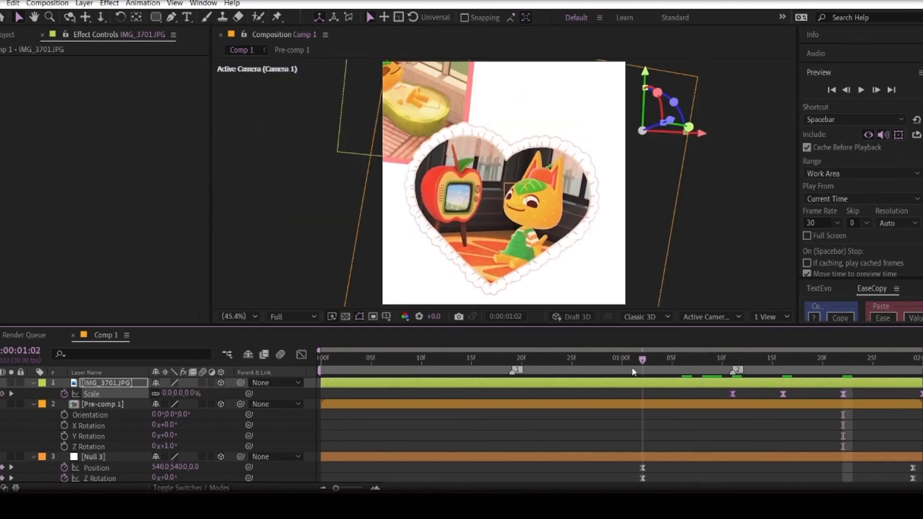
pyautogui.click(859, 91)
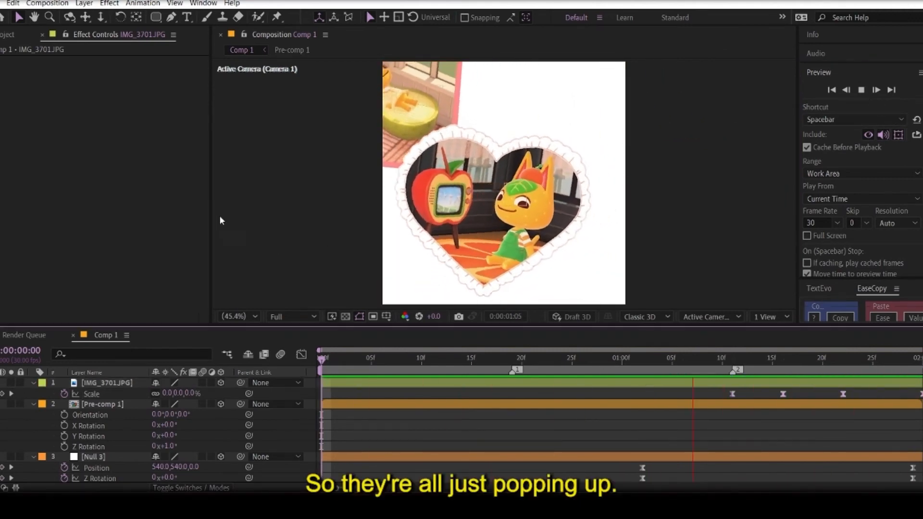
pyautogui.press('space')
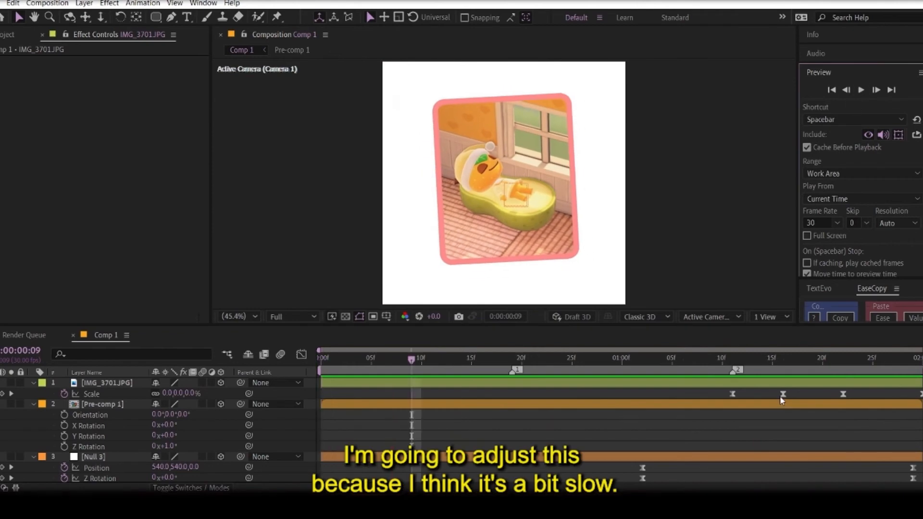
pyautogui.moveTo(783, 394); pyautogui.dragTo(774, 394)
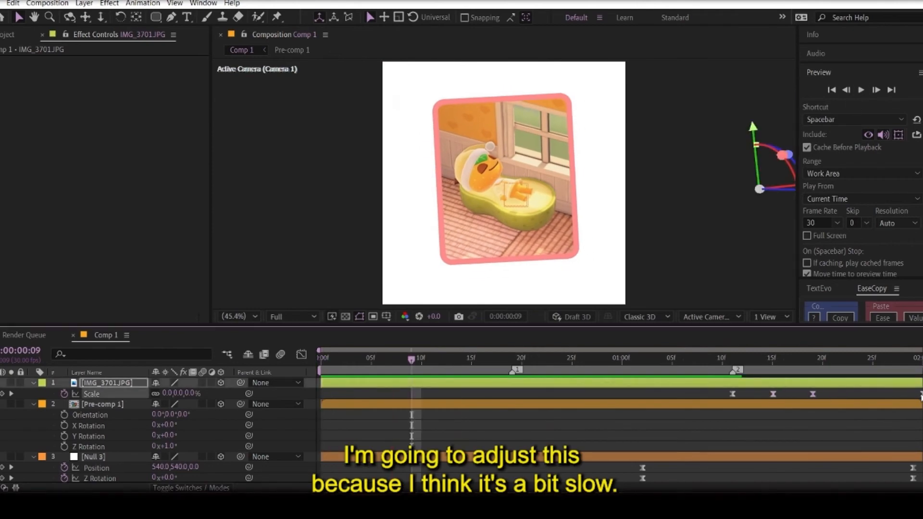
pyautogui.moveTo(921, 394); pyautogui.dragTo(872, 394)
# - Play back the composition to check the camera movement and the timing of the pop-up transitions
pyautogui.press('space')
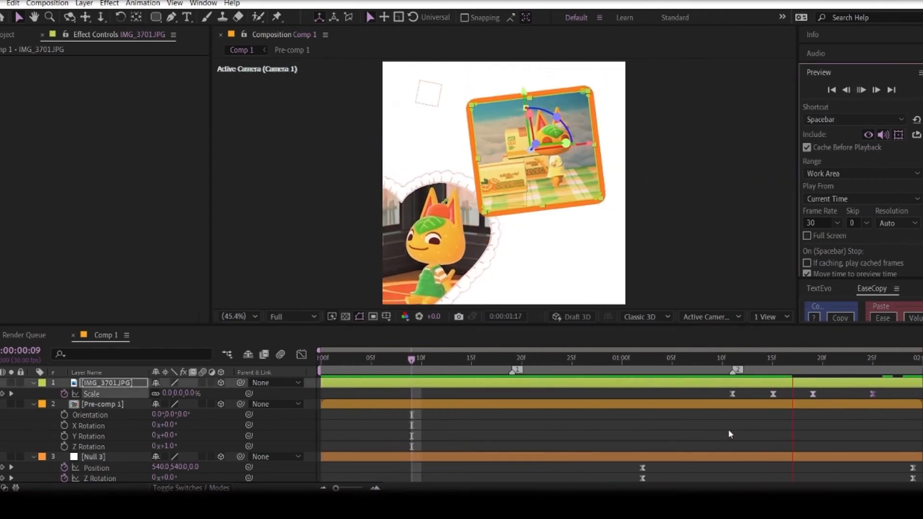
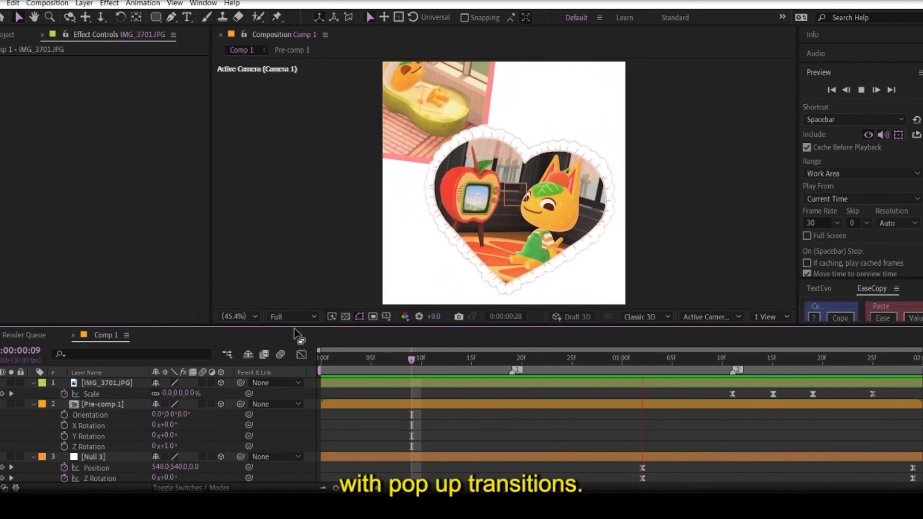
pyautogui.press('space')
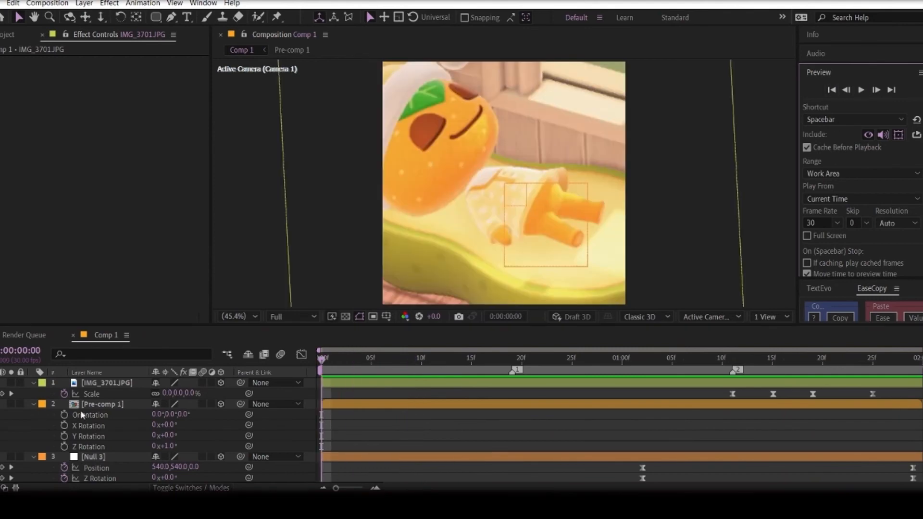
pyautogui.click(861, 90)
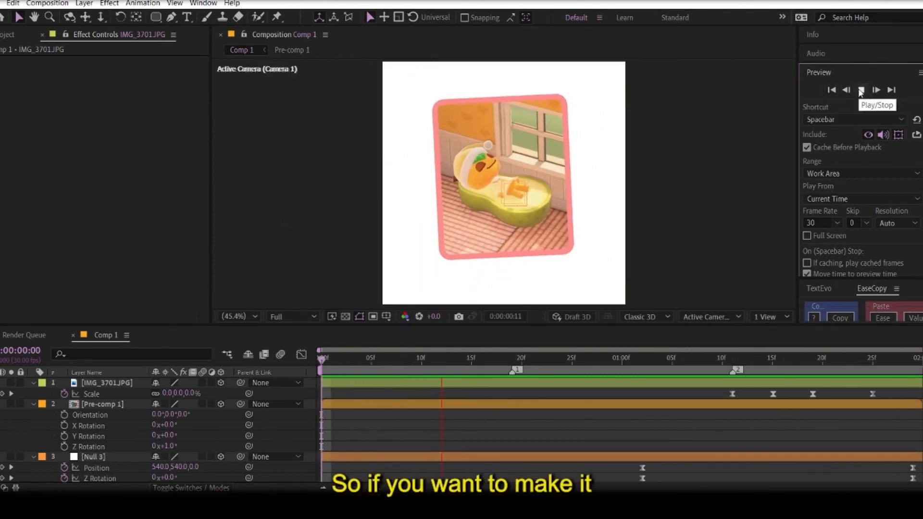
pyautogui.press('space')
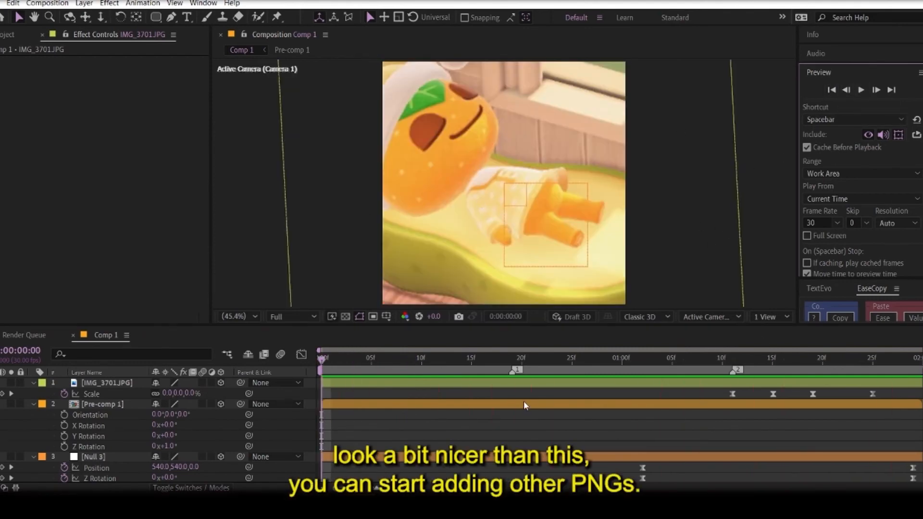
pyautogui.press('space')
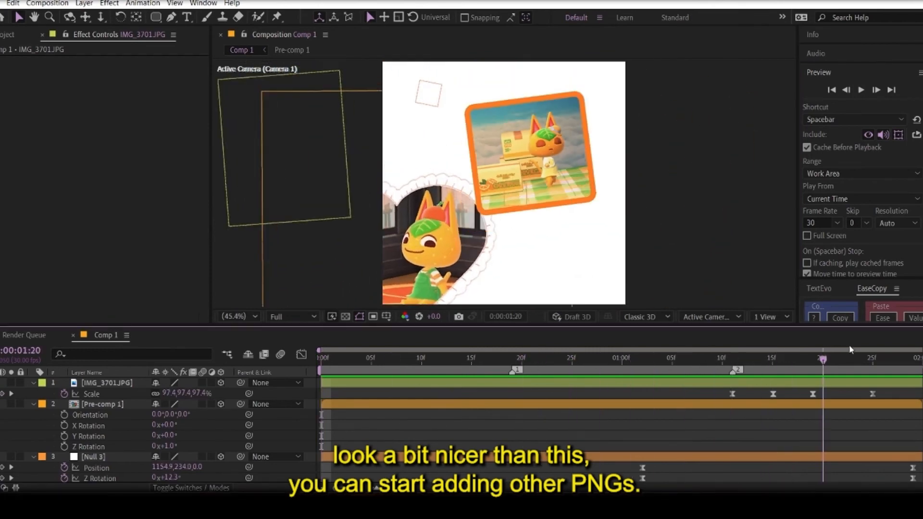
# - Move the current time to 0:00:00:13 and collapse the properties of the Pre-comp 1 and IMG_3701.JPG layers
pyautogui.moveTo(740, 360); pyautogui.dragTo(453, 386)
pyautogui.click(35, 404)
pyautogui.click(33, 383)
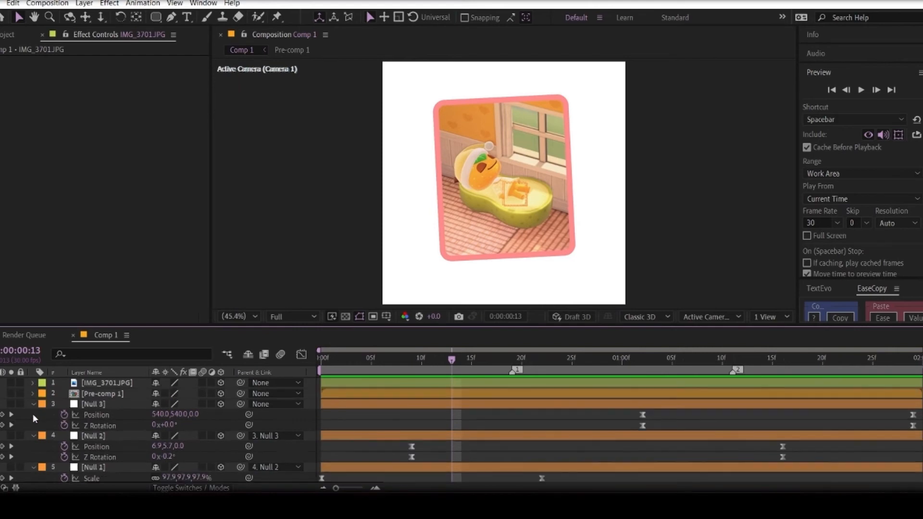
# - Collapse the properties of the Null 3, Null 2, Null 1, Camera 1 and IMG_3728.JPG layers
pyautogui.click(34, 405)
pyautogui.click(33, 414)
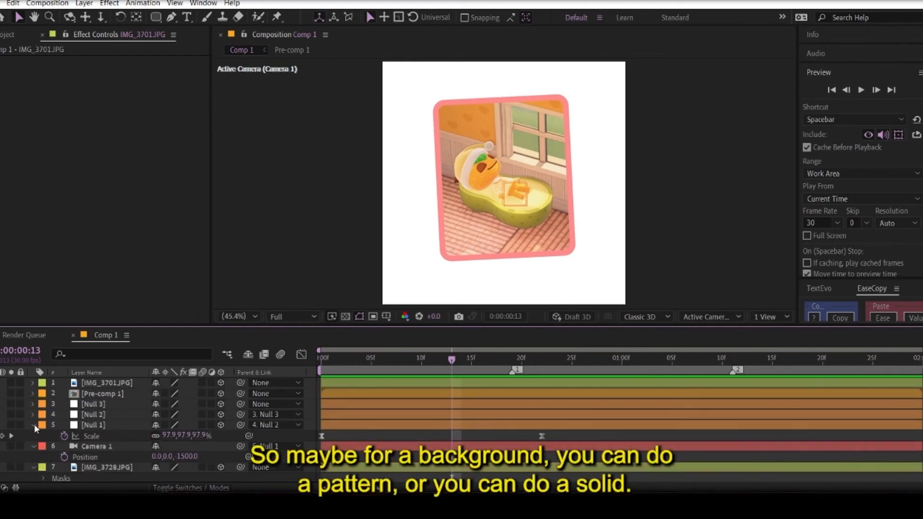
pyautogui.click(34, 425)
pyautogui.click(33, 435)
pyautogui.click(33, 446)
pyautogui.click(33, 446)
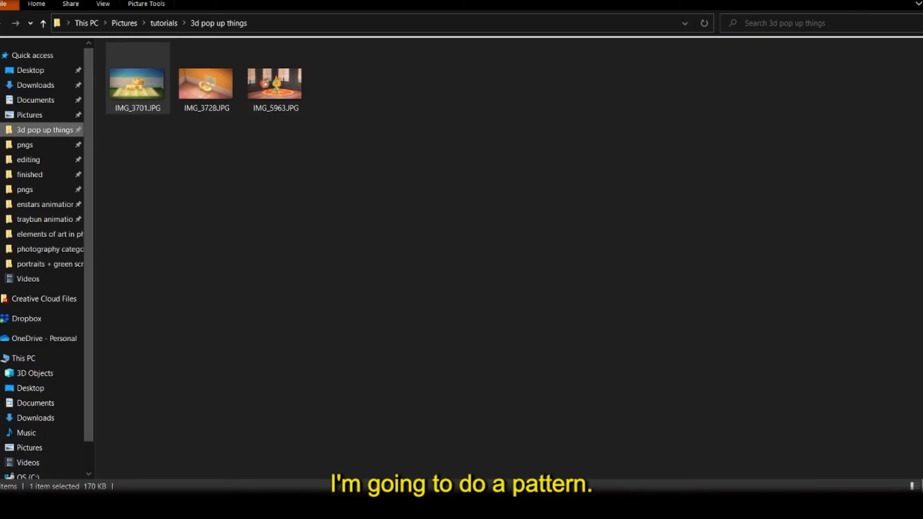
# - Add the pattern image6 (0-00-00-00).png from the pngs folder, place it below all other layers and make it a 3D layer
pyautogui.click(26, 146)
pyautogui.scroll(-10, 352, 337)
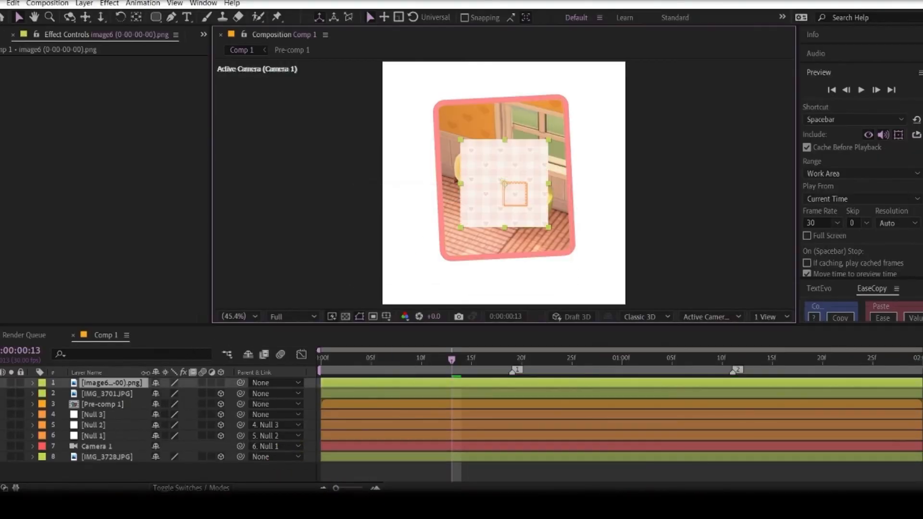
pyautogui.moveTo(110, 382); pyautogui.dragTo(183, 457)
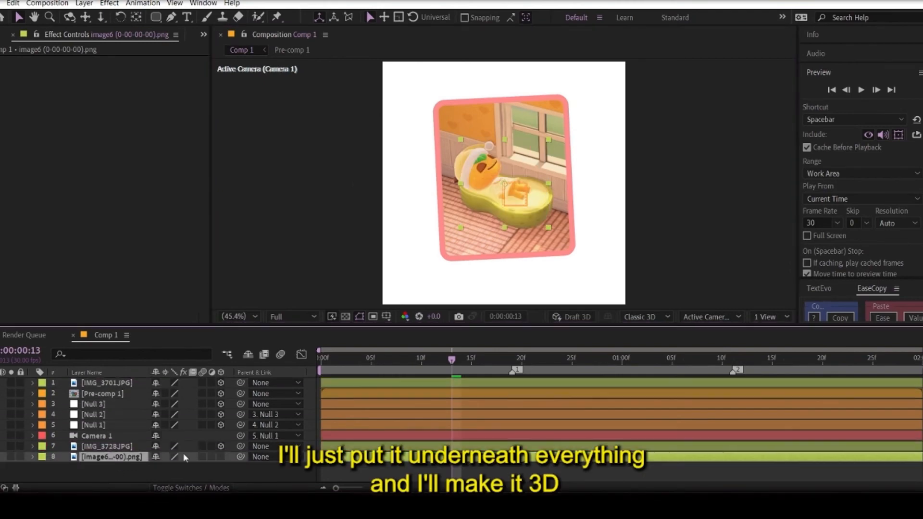
pyautogui.click(221, 456)
# - Apply Motion Tile to the pattern layer with Mirror Edges on, Output Width 500 and Output Height 430
pyautogui.click(840, 72)
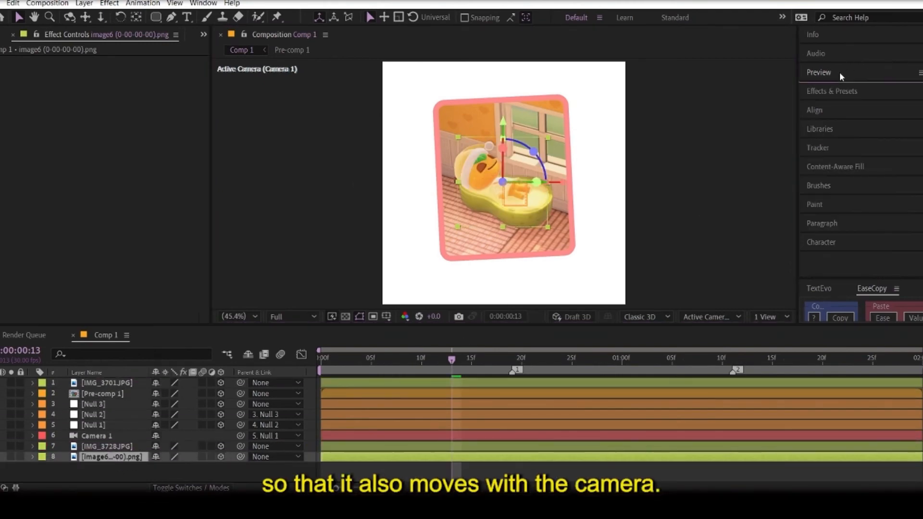
pyautogui.click(841, 91)
pyautogui.click(854, 105)
pyautogui.write('motion t')
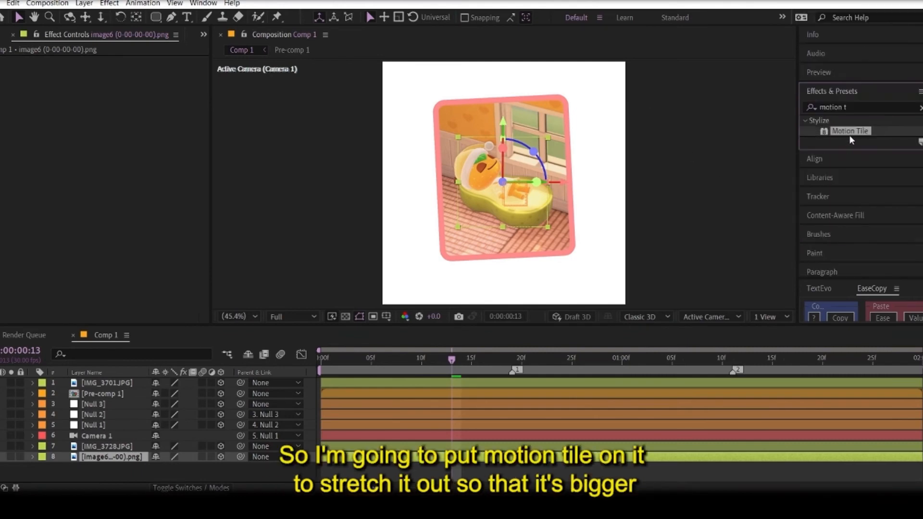
pyautogui.moveTo(849, 135); pyautogui.dragTo(126, 461)
pyautogui.click(112, 124)
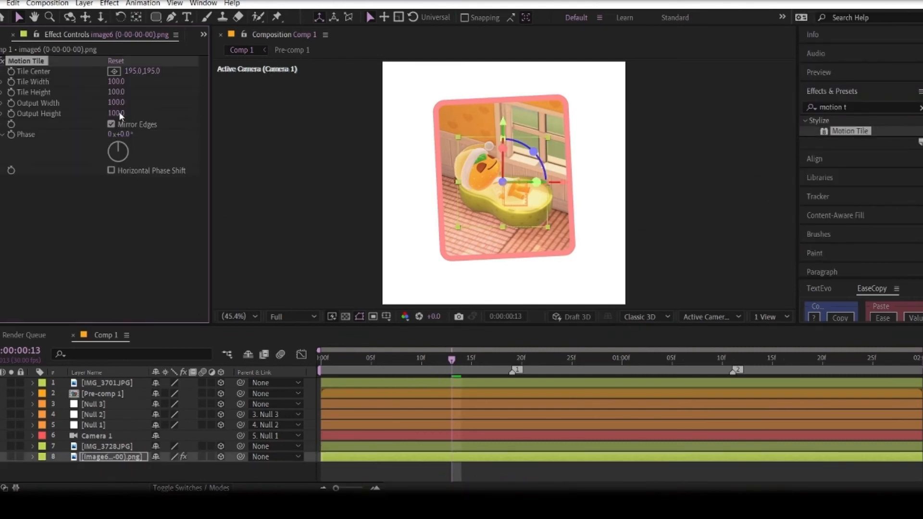
pyautogui.moveTo(119, 113); pyautogui.dragTo(146, 107)
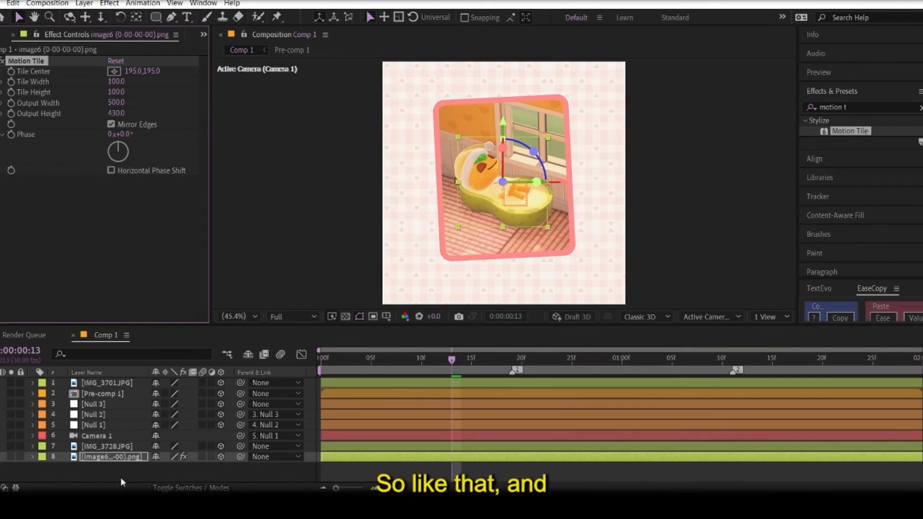
# - Turn off Mirror Edges on the pattern's Motion Tile and scale the layer to 169% so it fills the frame at 0:00:01:04
pyautogui.moveTo(436, 363); pyautogui.dragTo(662, 375)
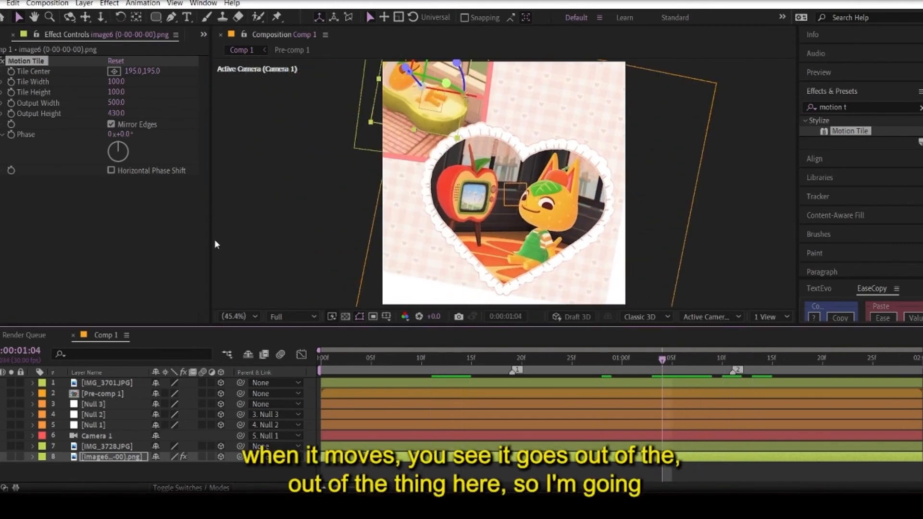
pyautogui.click(137, 124)
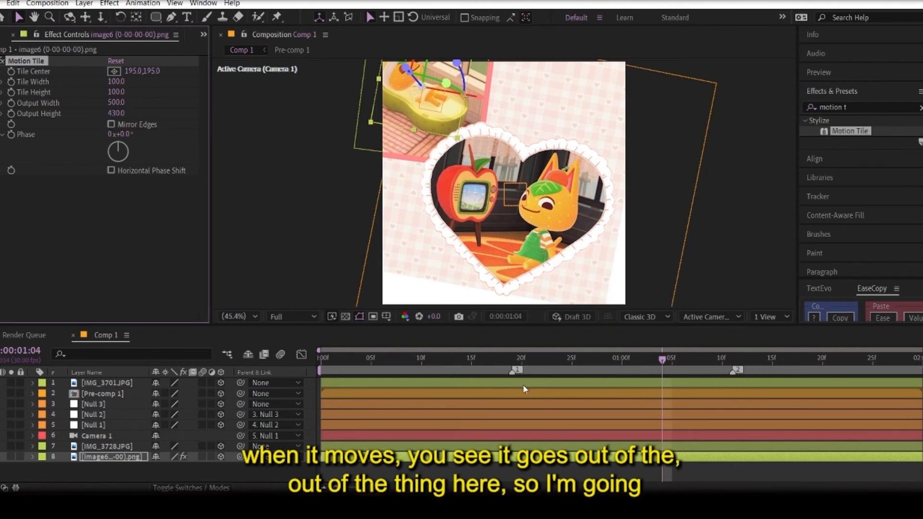
pyautogui.click(111, 456)
pyautogui.moveTo(177, 468); pyautogui.dragTo(211, 469)
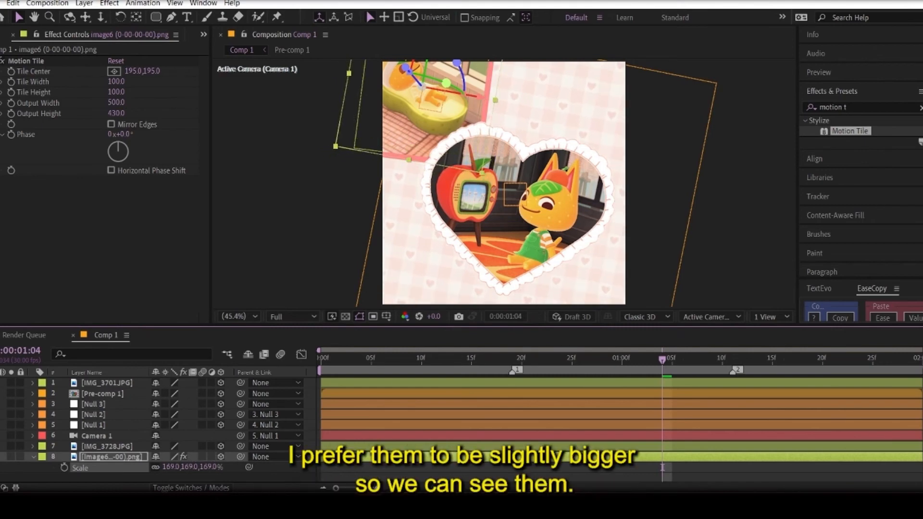
# - Play back the composition from the start to check the patterned background, and move the current time to 0:00:00:14
pyautogui.click(316, 361)
pyautogui.press('space')
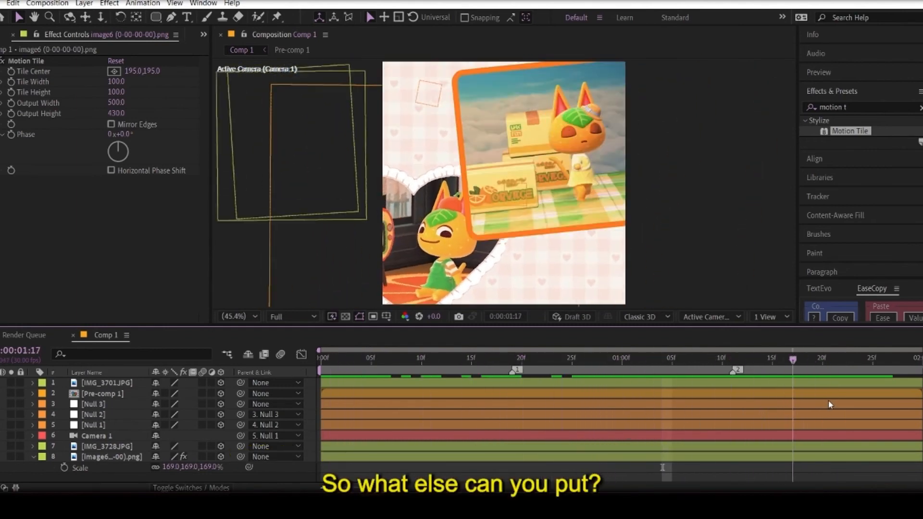
pyautogui.moveTo(764, 407); pyautogui.dragTo(463, 414)
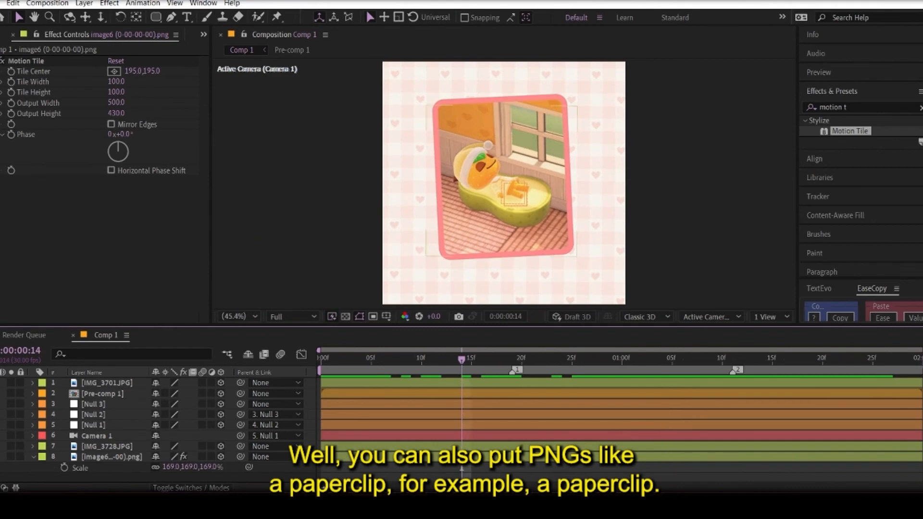
# - Add paper clip.png to the composition as a 3D layer and scale it to 73%
pyautogui.hotkey('alt', 'Tab')
pyautogui.moveTo(675, 313); pyautogui.dragTo(625, 365)
pyautogui.moveTo(697, 326); pyautogui.dragTo(427, 256)
pyautogui.click(220, 384)
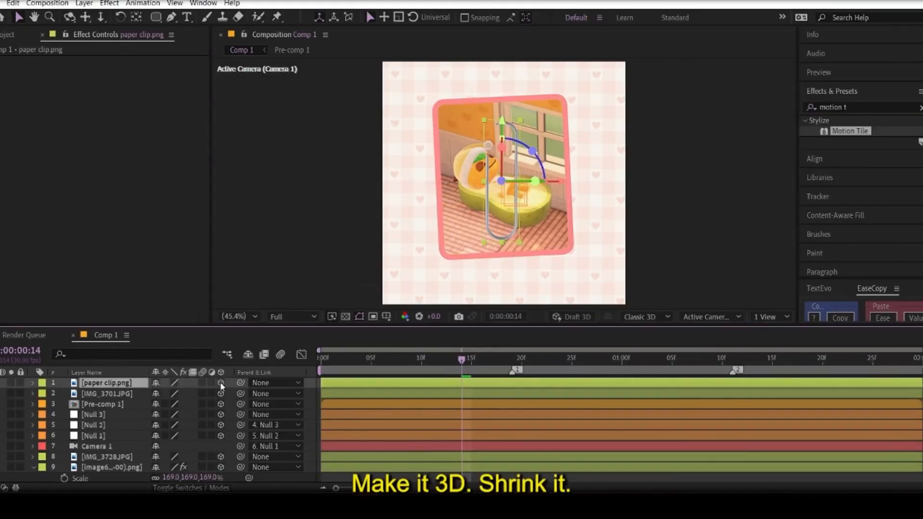
pyautogui.press('s')
pyautogui.moveTo(171, 393); pyautogui.dragTo(147, 405)
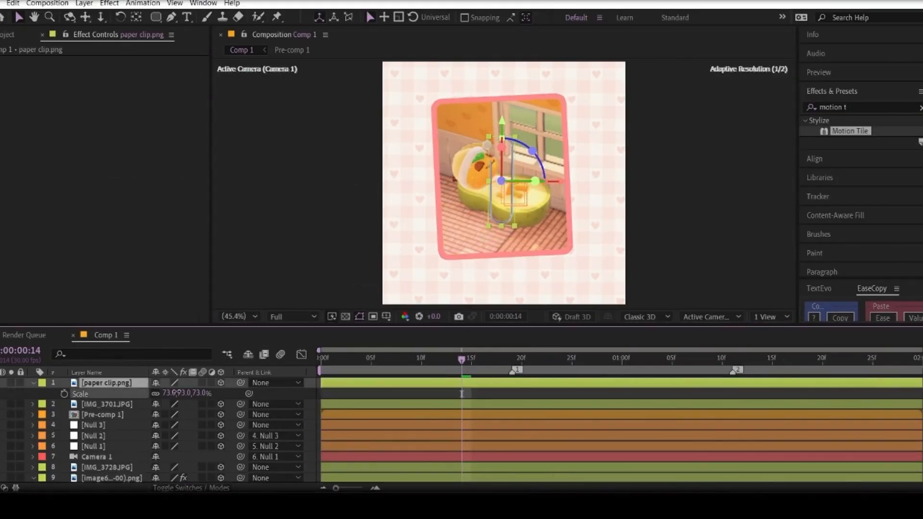
# - Check the rotation of IMG_3728.JPG and set the paper clip's Z Rotation to -3° to match it
pyautogui.scroll(-1, 117, 457)
pyautogui.click(112, 465)
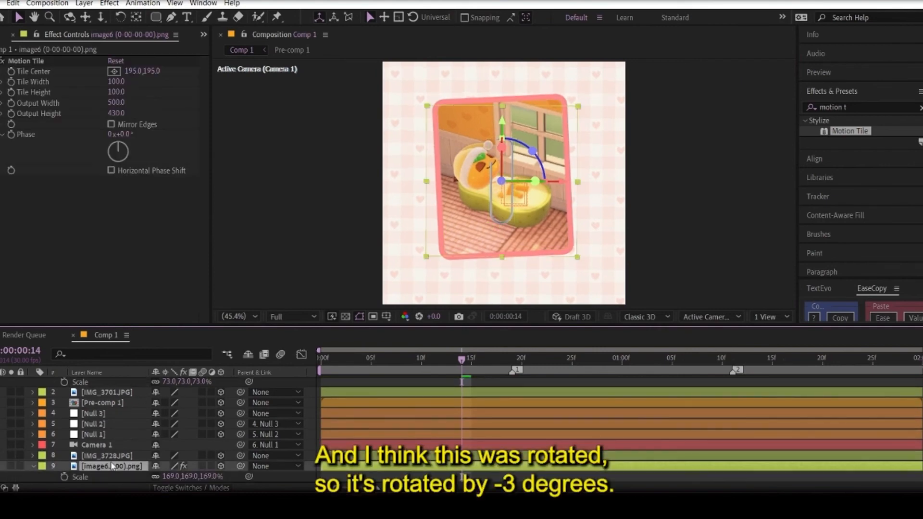
pyautogui.scroll(-3, 150, 474)
pyautogui.click(111, 424)
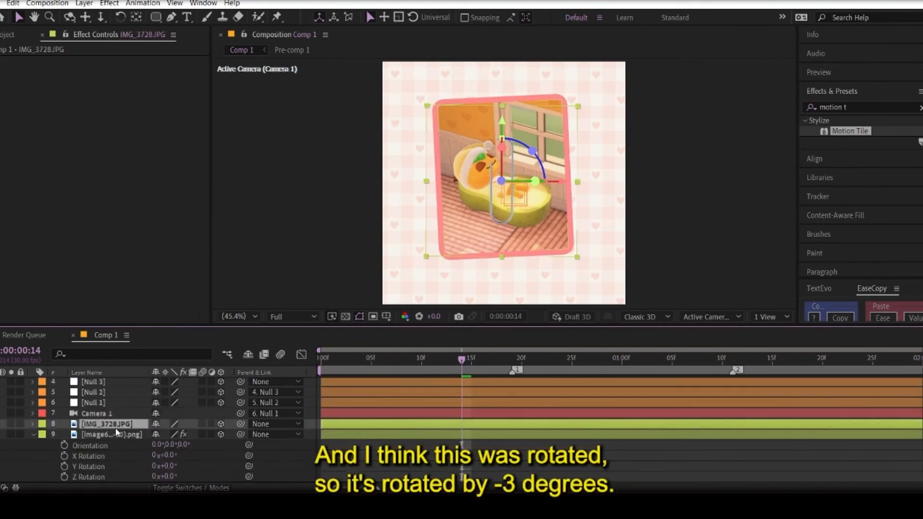
pyautogui.scroll(4, 120, 440)
pyautogui.click(106, 383)
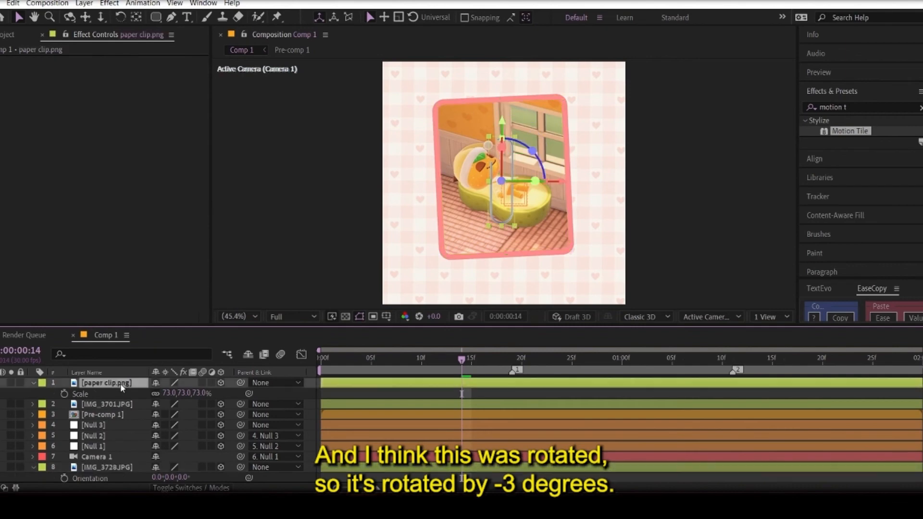
pyautogui.press('r')
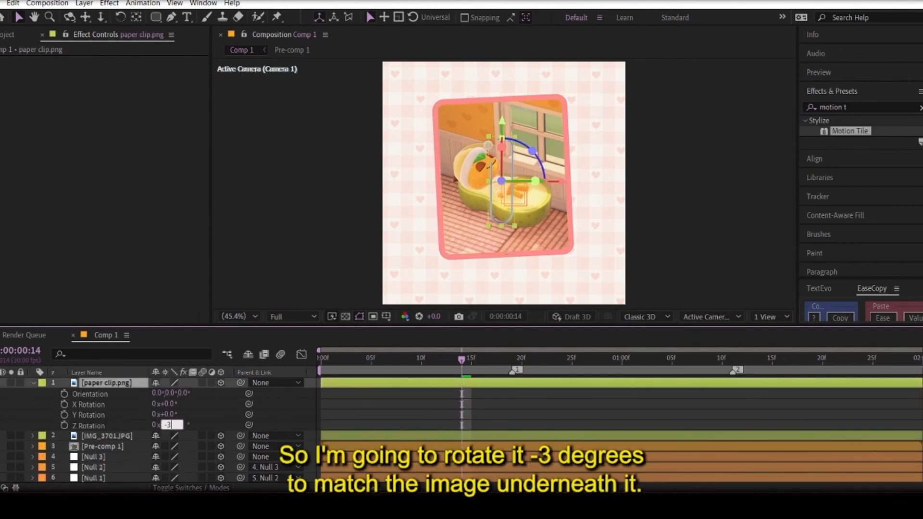
pyautogui.write('-3')
pyautogui.press('Return')
# - Scale the paper clip to 59% and position it over the top edge of the pink-framed picture near its right corner
pyautogui.press('s')
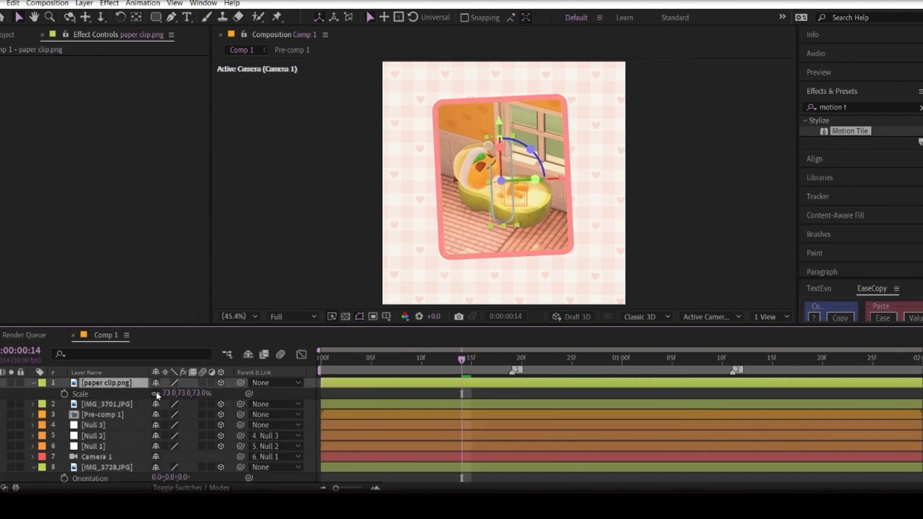
pyautogui.moveTo(154, 386); pyautogui.dragTo(153, 386)
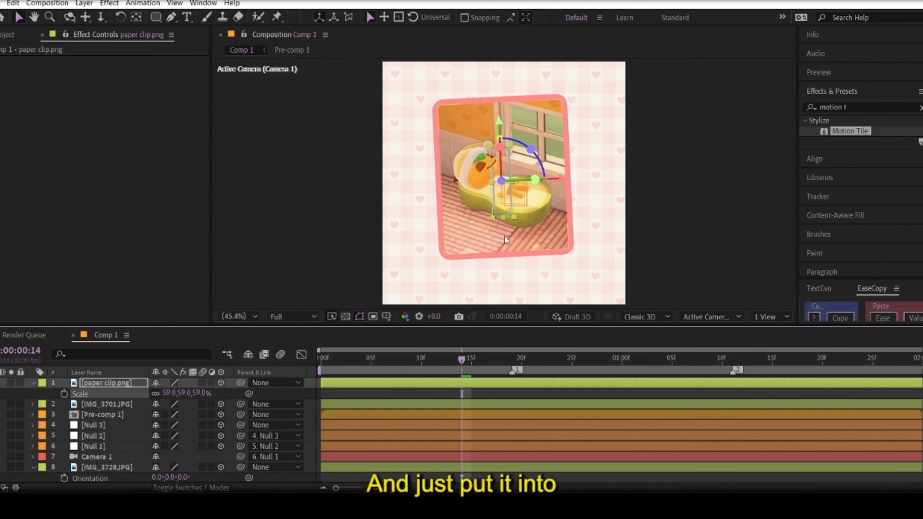
pyautogui.scroll(4, 447, 203)
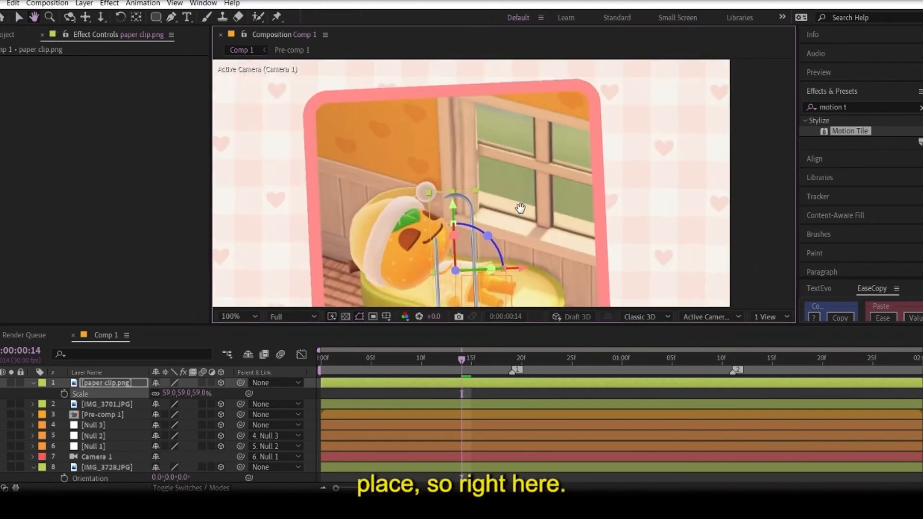
pyautogui.moveTo(452, 231); pyautogui.dragTo(551, 103)
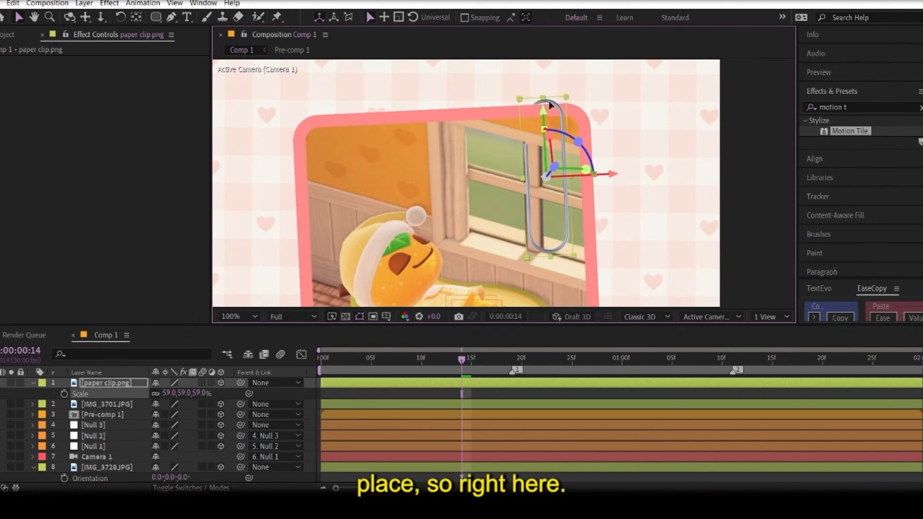
pyautogui.click(237, 317)
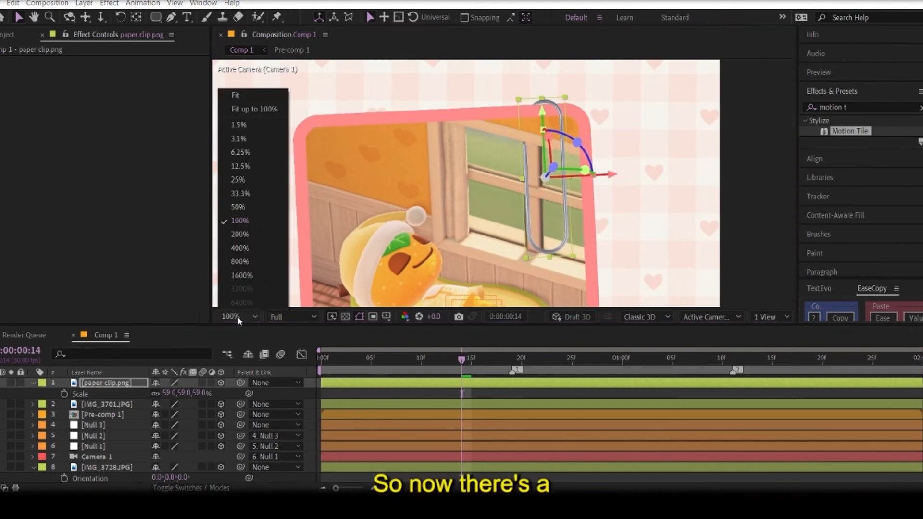
pyautogui.click(262, 110)
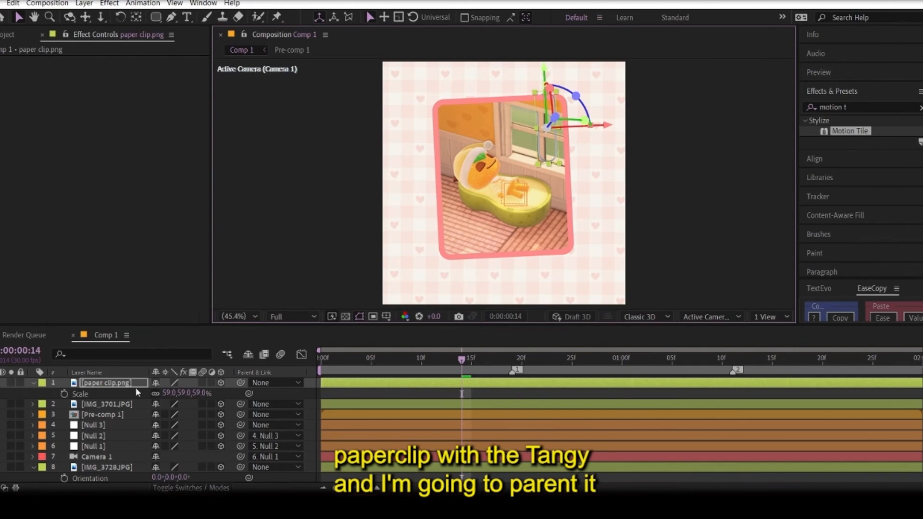
# - Parent the paper clip layer to IMG_3728.JPG and move the current time to 0:00:01:23
pyautogui.moveTo(240, 383); pyautogui.dragTo(113, 469)
pyautogui.moveTo(437, 360); pyautogui.dragTo(853, 380)
pyautogui.click(429, 394)
# - Add the pink tape p1.png as a 3D layer and move it to the upper-left corner of the orange-framed picture
pyautogui.click(210, 499)
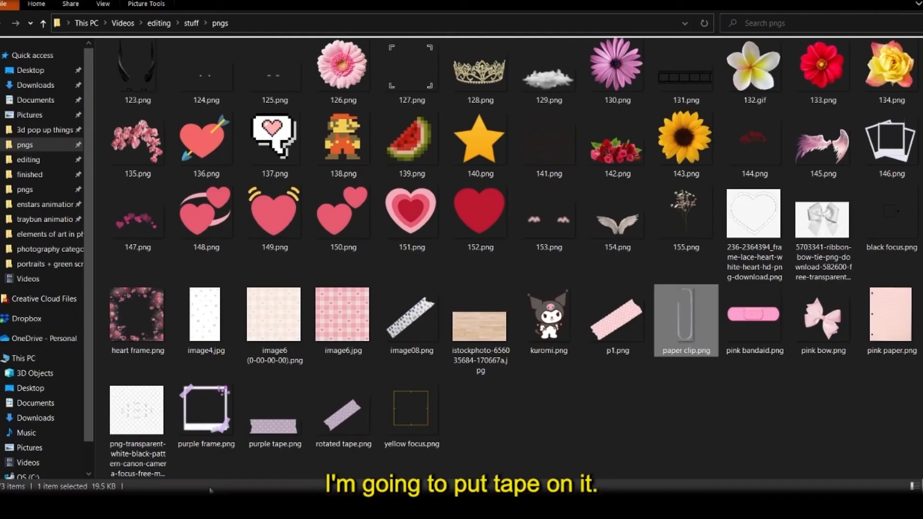
pyautogui.moveTo(630, 333); pyautogui.dragTo(546, 222)
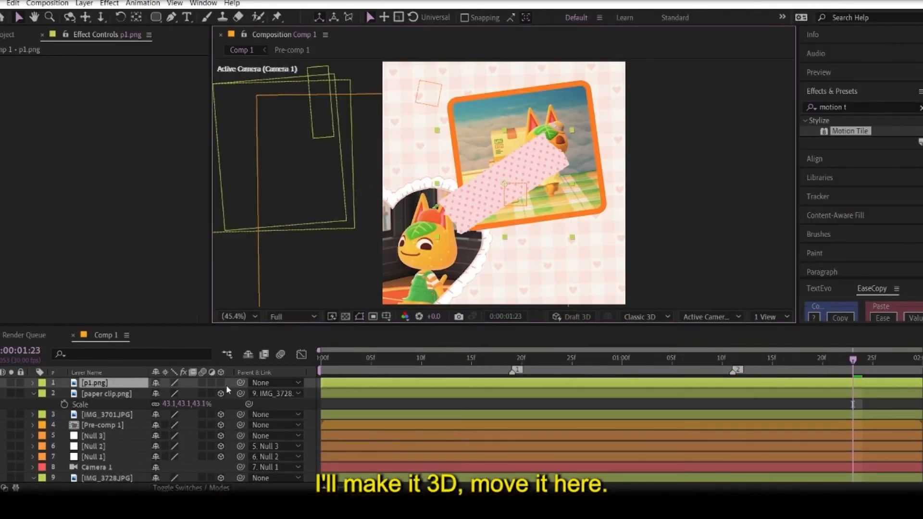
pyautogui.click(220, 383)
pyautogui.moveTo(277, 197); pyautogui.dragTo(508, 153)
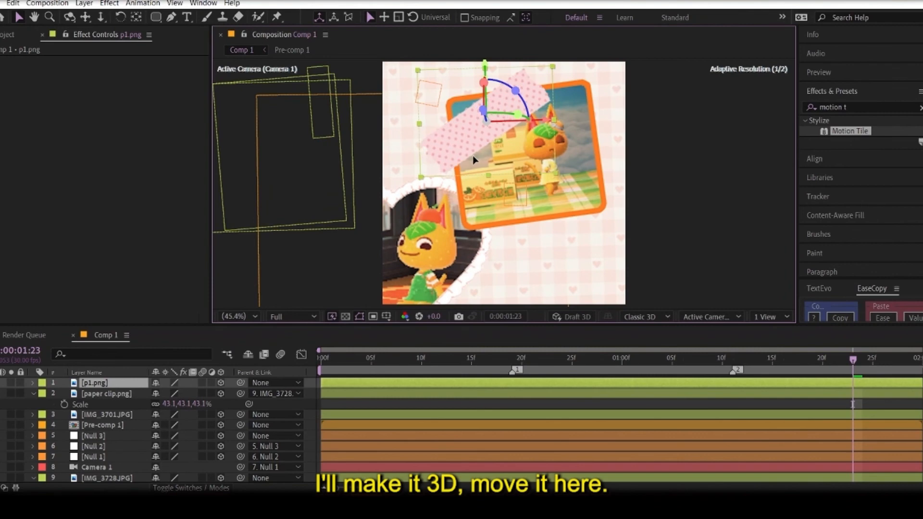
# - Shrink the tape slightly, set its Z Rotation to -8° and nudge it over the orange frame's upper-left corner
pyautogui.click(114, 375)
pyautogui.press('s')
pyautogui.moveTo(161, 389); pyautogui.dragTo(153, 389)
pyautogui.press('r')
pyautogui.moveTo(168, 424); pyautogui.dragTo(165, 424)
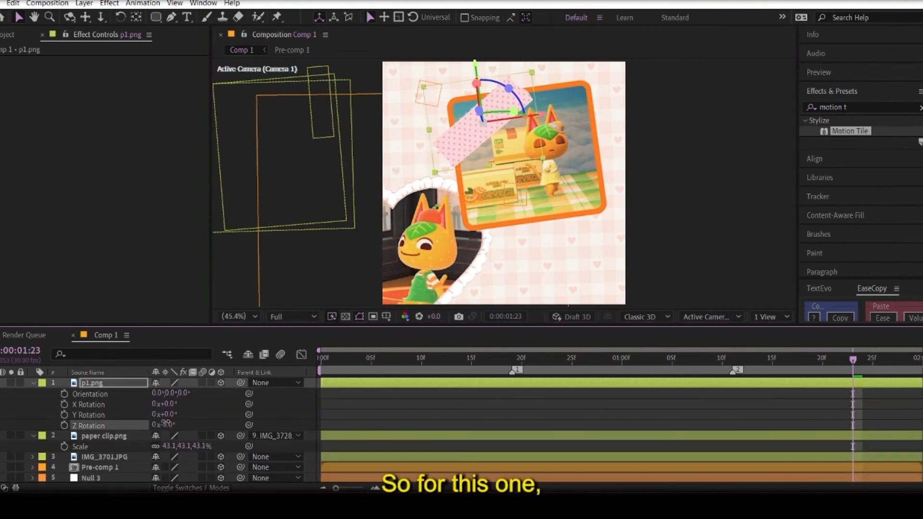
pyautogui.moveTo(471, 158); pyautogui.dragTo(466, 161)
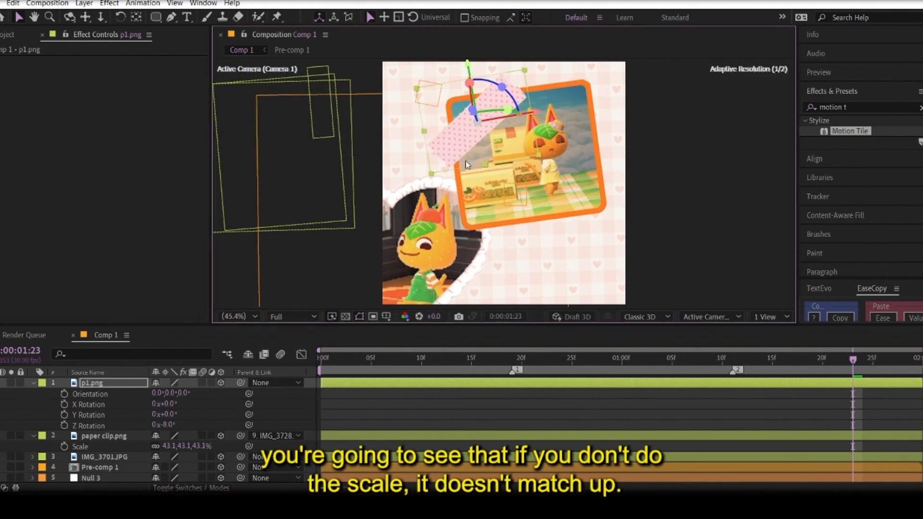
# - Scrub through the picture's pop-up to 0:00:01:22 and realign the tape with the orange frame's corner
pyautogui.click(569, 406)
pyautogui.moveTo(777, 362); pyautogui.dragTo(844, 396)
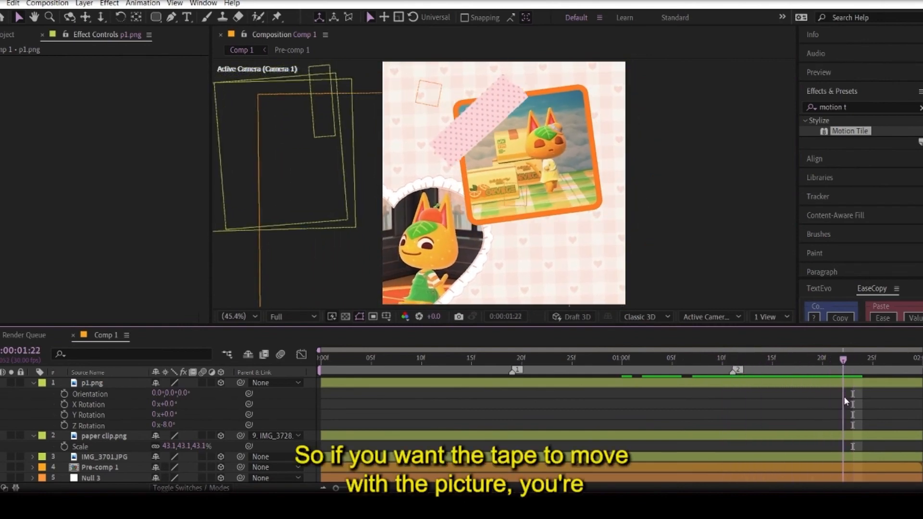
pyautogui.moveTo(492, 145); pyautogui.dragTo(485, 137)
pyautogui.click(537, 401)
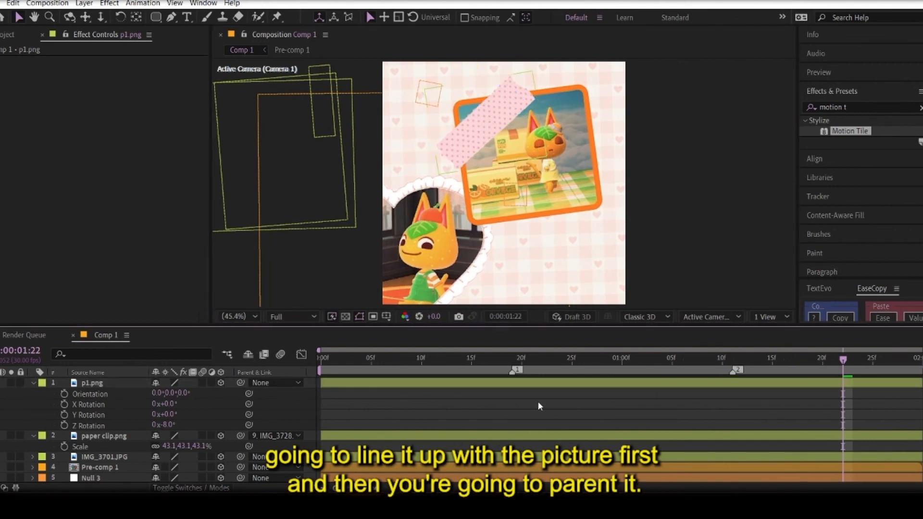
# - Parent the pink tape layer p1.png to the orange-framed picture layer IMG_3701.JPG
pyautogui.click(101, 384)
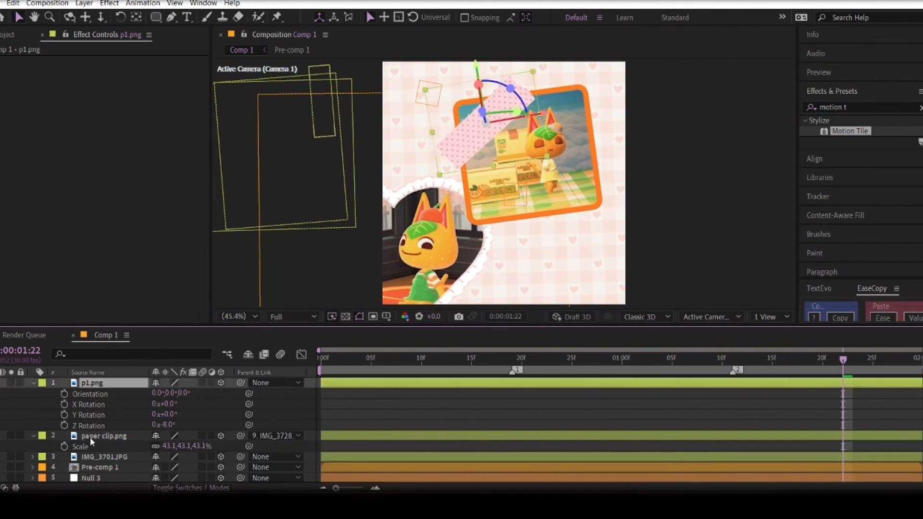
pyautogui.click(104, 456)
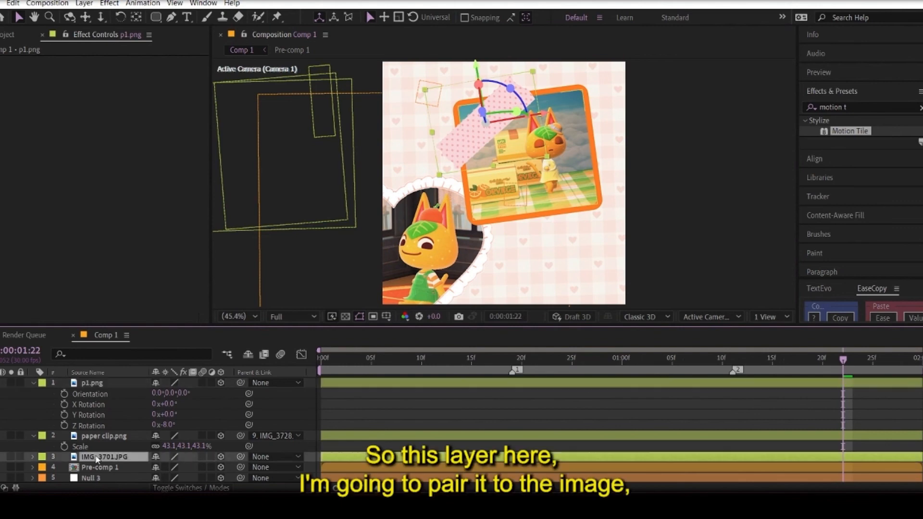
pyautogui.click(130, 384)
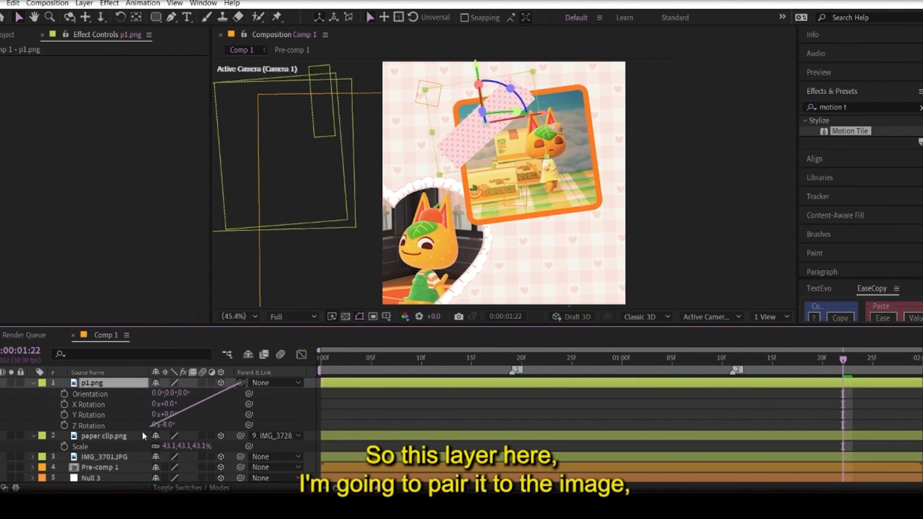
pyautogui.moveTo(142, 431); pyautogui.dragTo(120, 457)
# - Scrub back to the start of the composition and preview the animation with the parented tape
pyautogui.click(782, 362)
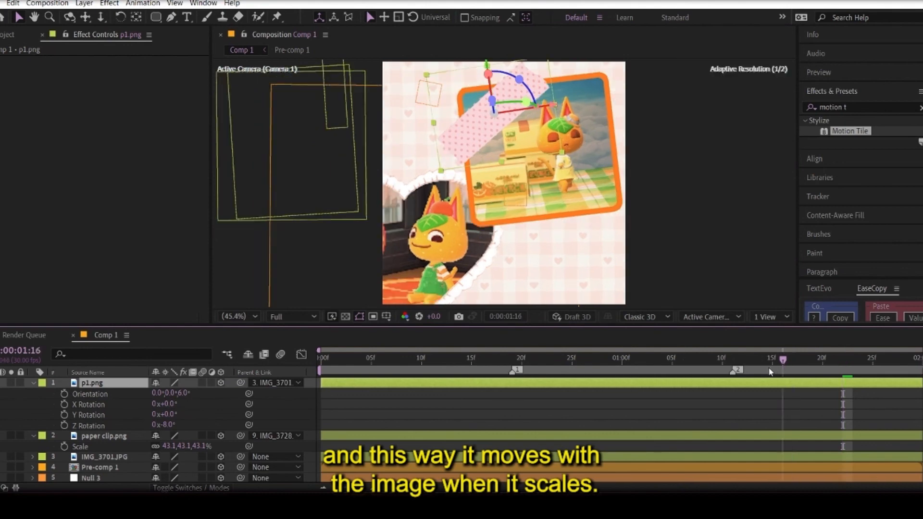
pyautogui.moveTo(771, 372); pyautogui.dragTo(317, 394)
pyautogui.click(792, 370)
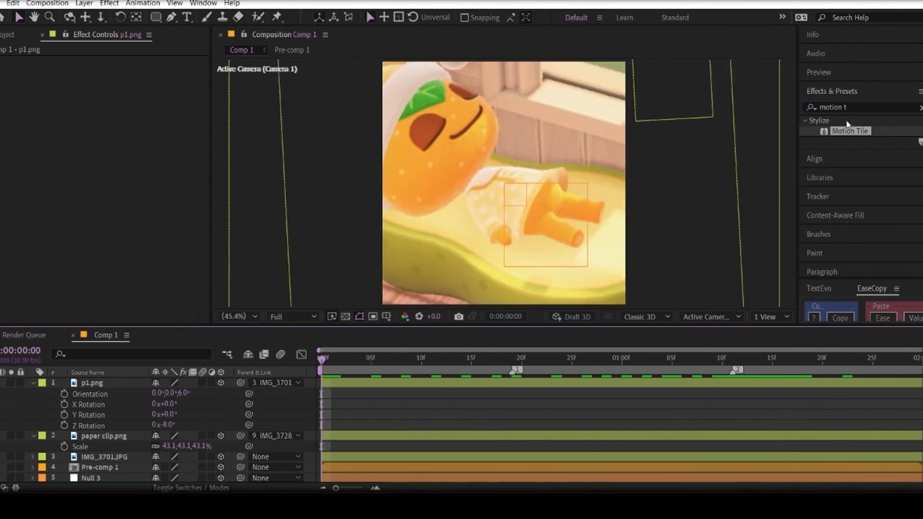
pyautogui.click(831, 73)
pyautogui.click(862, 91)
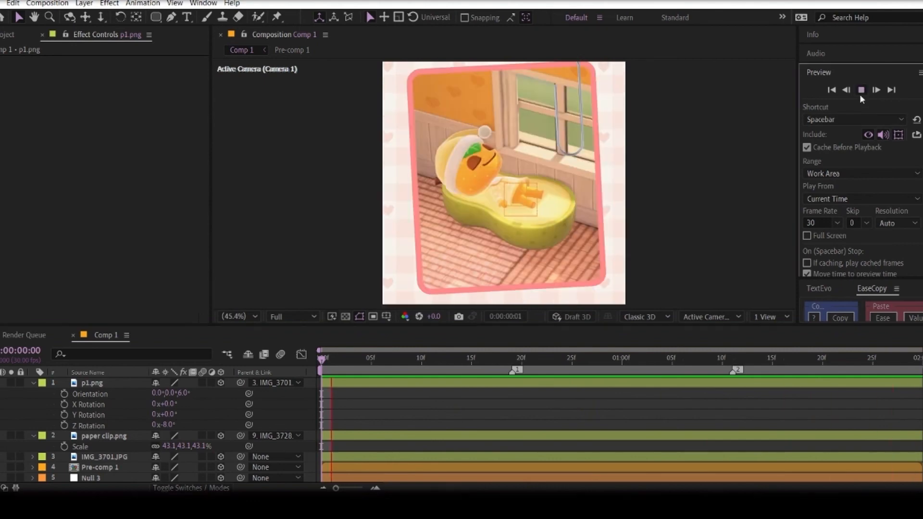
pyautogui.click(861, 90)
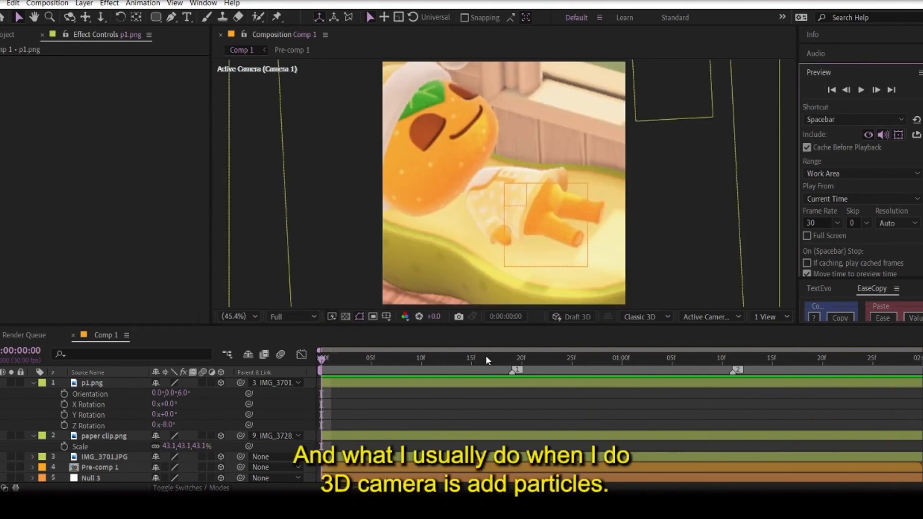
pyautogui.moveTo(486, 356); pyautogui.dragTo(242, 368)
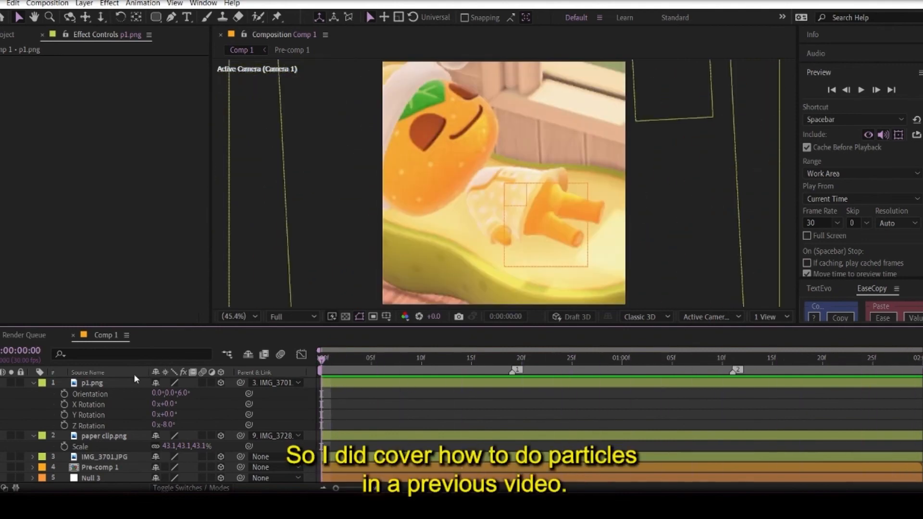
# - Create a dark blue 1080 x 1080 px solid directly above the p1.png tape layer
pyautogui.click(124, 385)
pyautogui.click(91, 5)
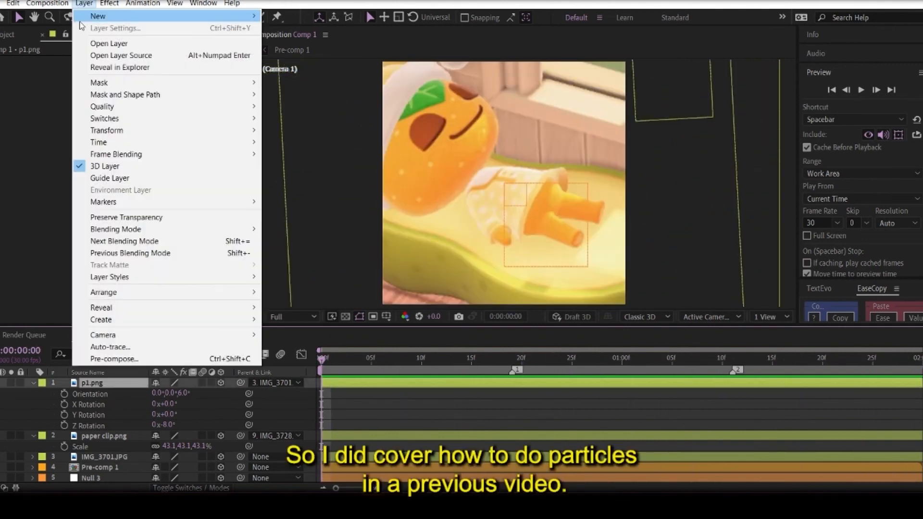
pyautogui.moveTo(130, 15)
pyautogui.click(289, 25)
pyautogui.click(276, 382)
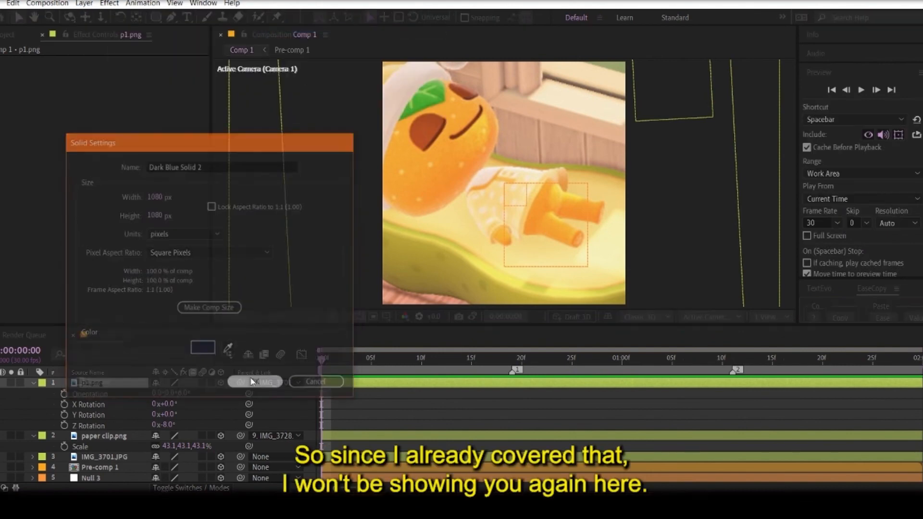
# - Search the effects and presets for "particle" and apply the circle particles preset to the dark blue solid
pyautogui.click(839, 78)
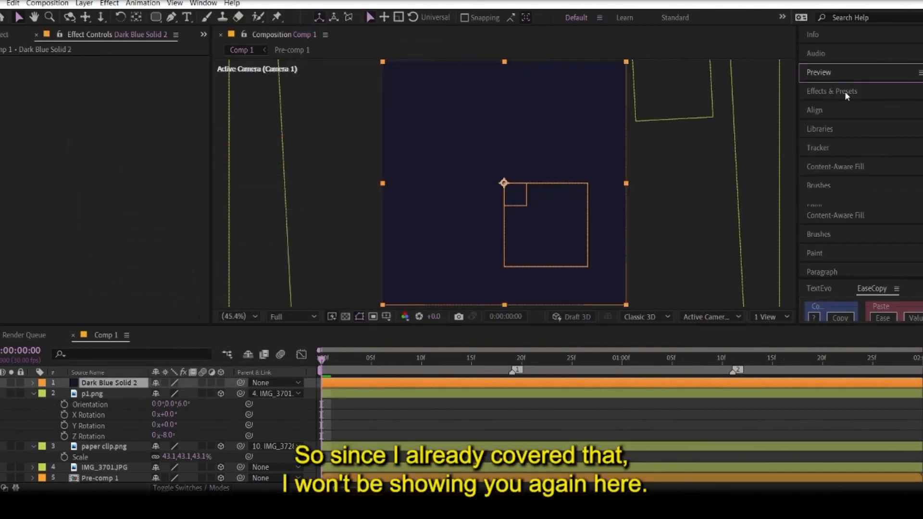
pyautogui.click(844, 90)
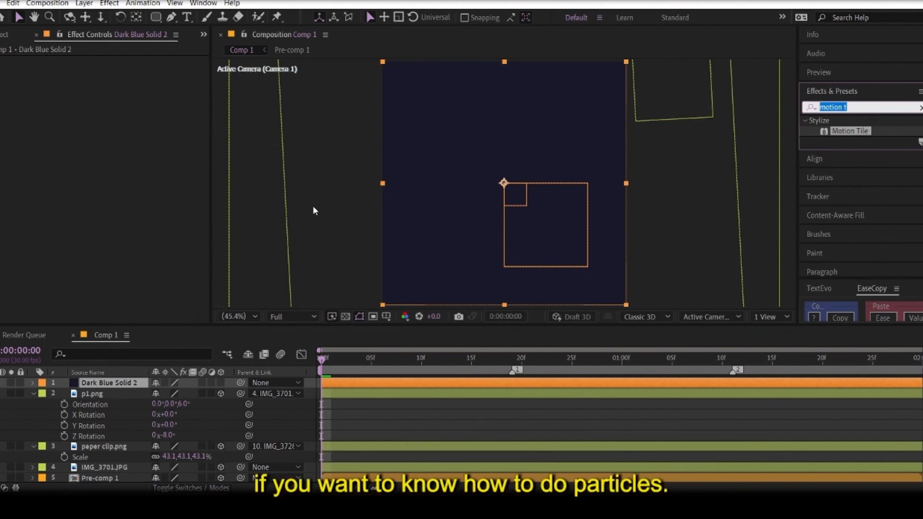
pyautogui.write('par')
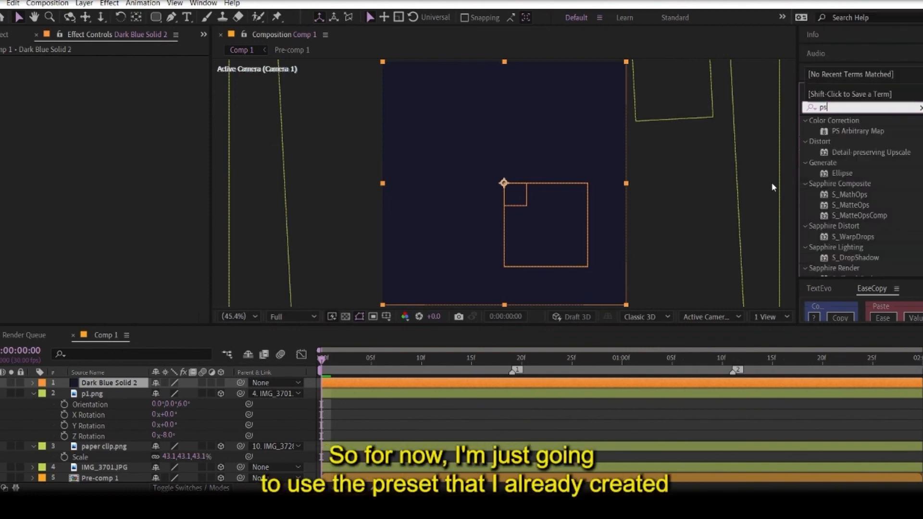
pyautogui.write('ticle')
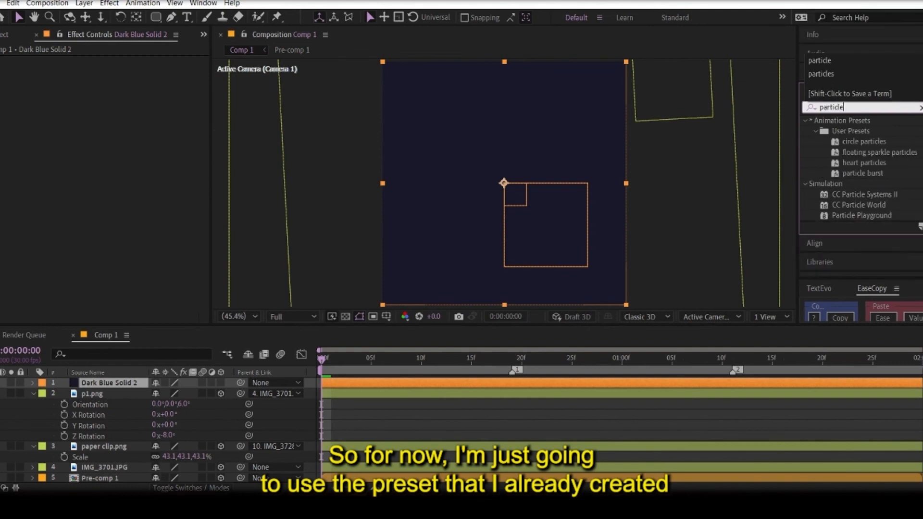
pyautogui.click(848, 142)
pyautogui.moveTo(849, 142); pyautogui.dragTo(463, 385)
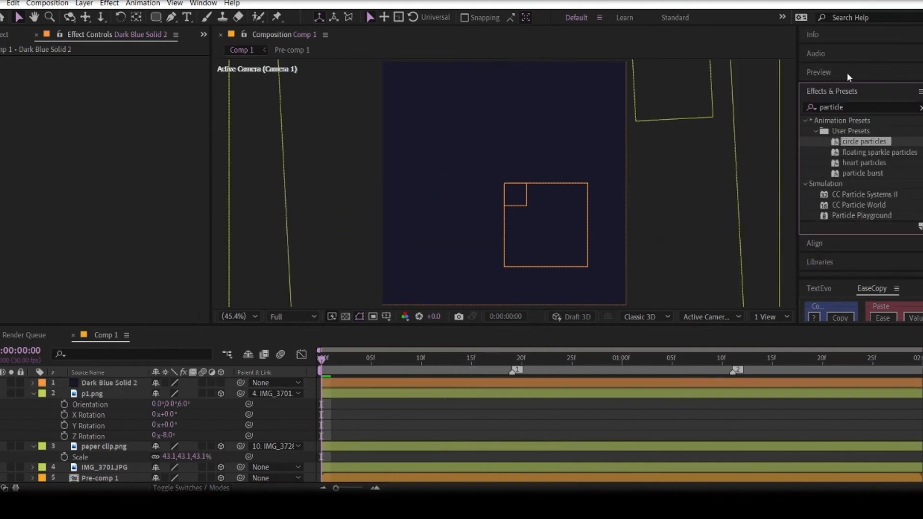
# - Shift the particle solid earlier in time so it starts before the composition, and extend its end past 0:00:02:00
pyautogui.click(862, 80)
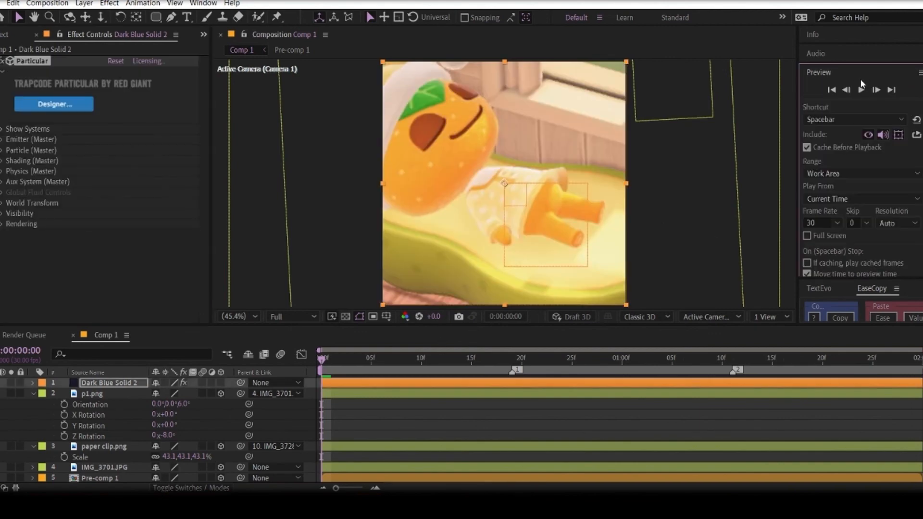
pyautogui.moveTo(379, 360); pyautogui.dragTo(502, 362)
pyautogui.moveTo(552, 383); pyautogui.dragTo(299, 415)
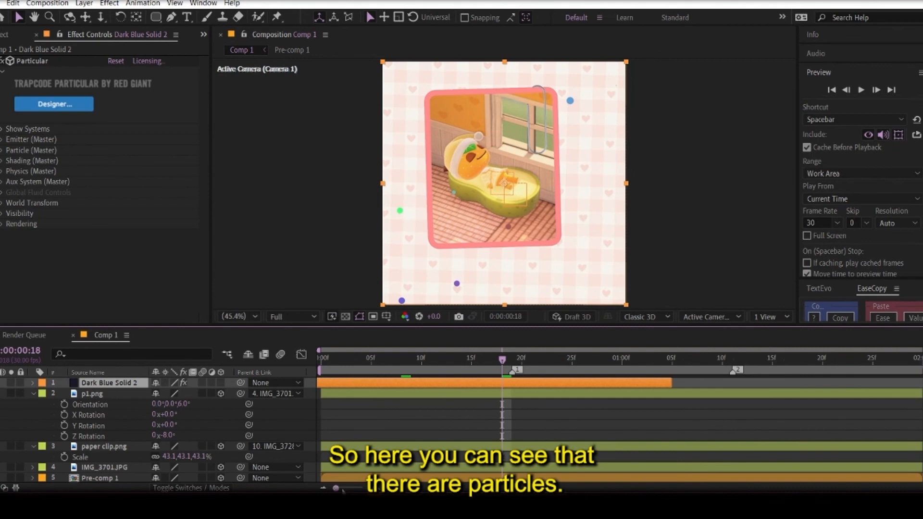
pyautogui.moveTo(666, 382); pyautogui.dragTo(843, 378)
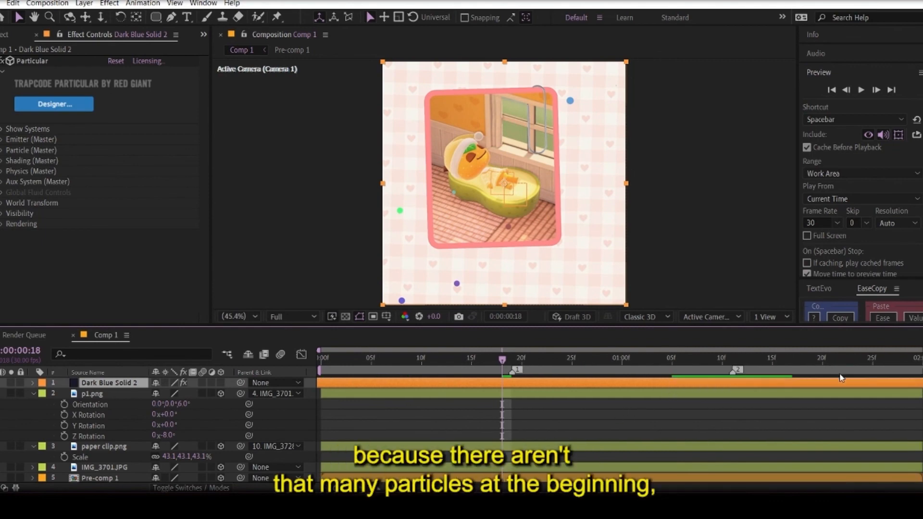
pyautogui.moveTo(784, 385); pyautogui.dragTo(916, 386)
pyautogui.click(548, 362)
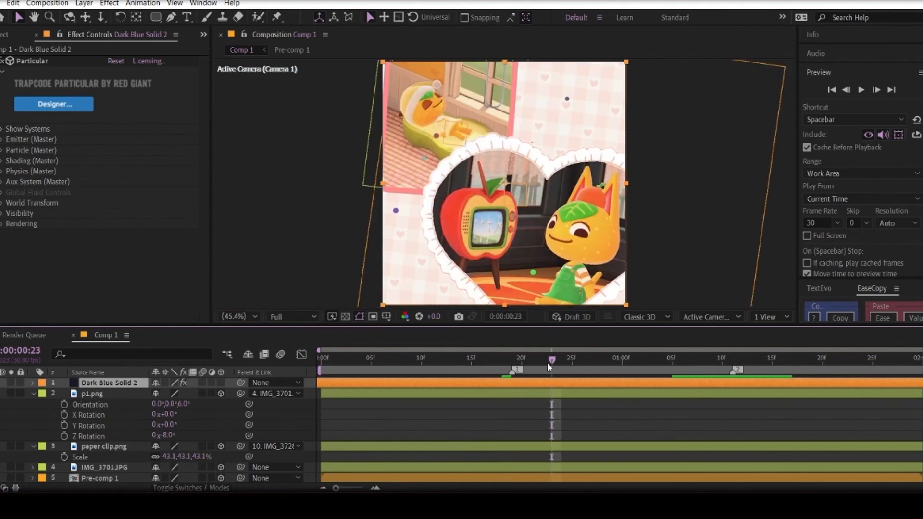
pyautogui.moveTo(548, 362); pyautogui.dragTo(477, 370)
# - In Particular's emitter settings, set Particles/sec to 20 and Emitter Size XYZ to 2141, and check the particles across the timeline
pyautogui.click(1, 140)
pyautogui.scroll(-3, 117, 129)
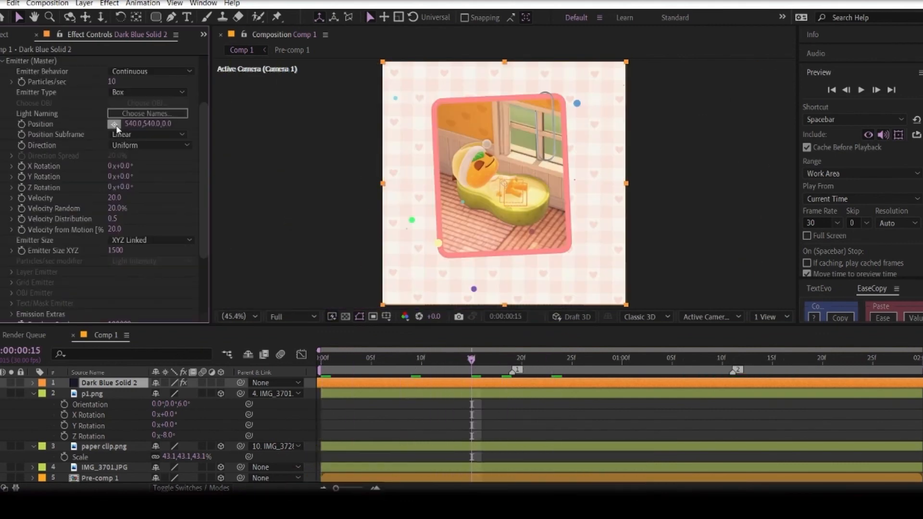
pyautogui.click(116, 80)
pyautogui.write('3')
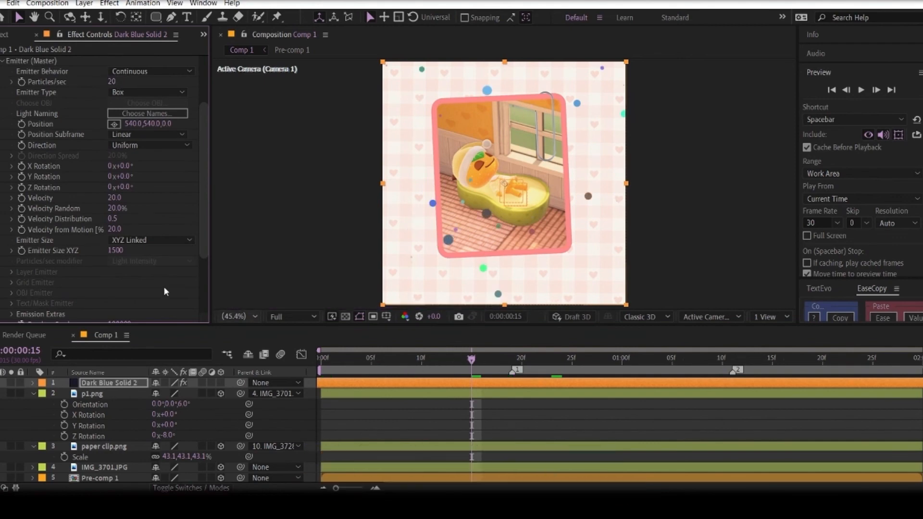
pyautogui.moveTo(112, 250); pyautogui.dragTo(501, 268)
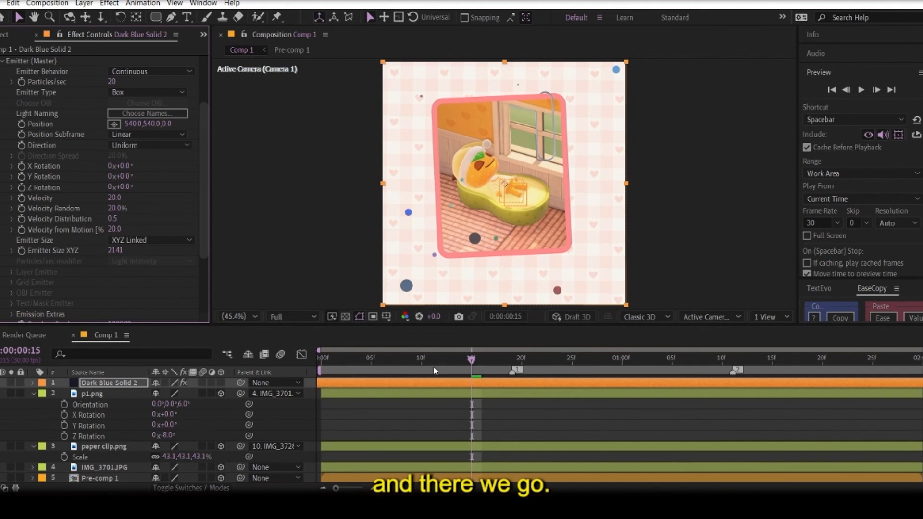
pyautogui.moveTo(433, 370); pyautogui.dragTo(838, 359)
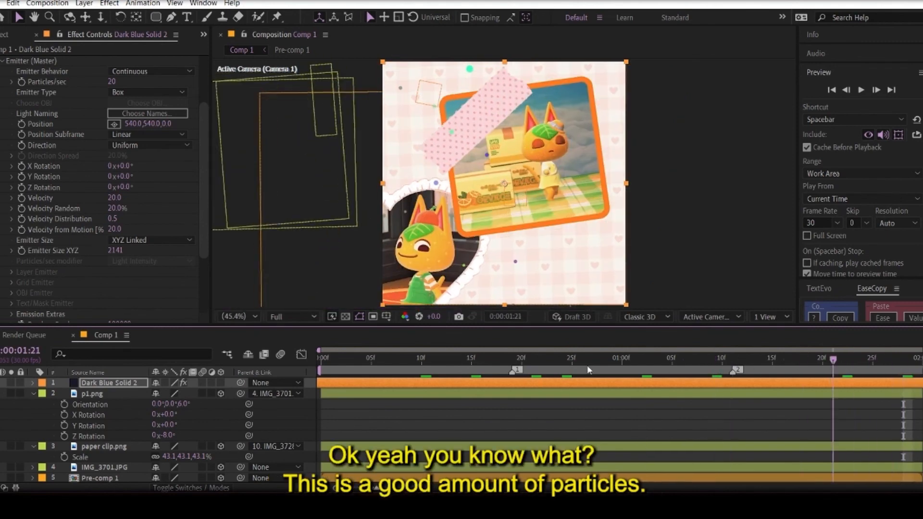
pyautogui.click(590, 362)
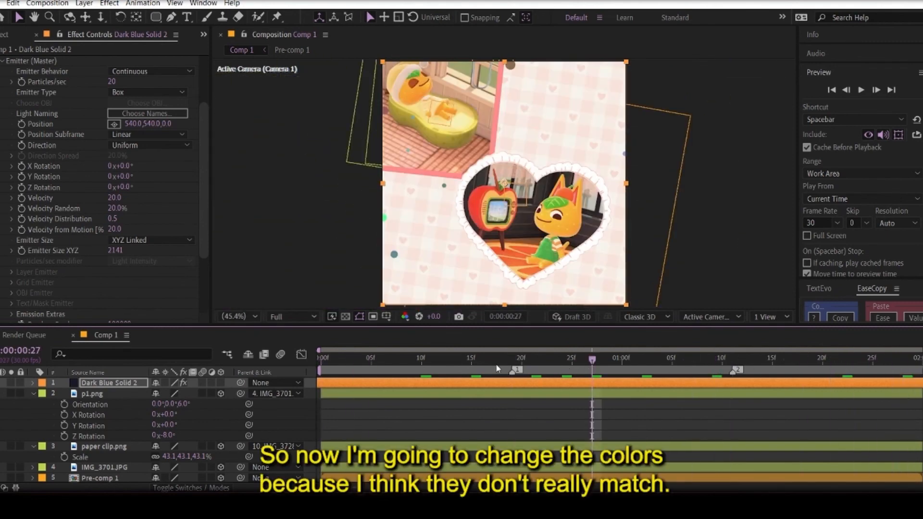
# - At 0:00:00:17, set Color Random to 37% in Particular's particle settings
pyautogui.click(494, 366)
pyautogui.scroll(-4, 131, 256)
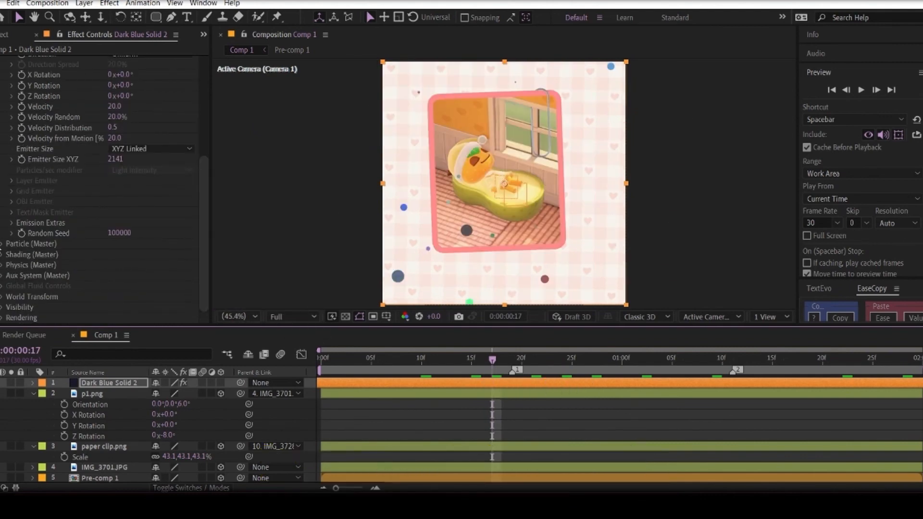
pyautogui.click(2, 243)
pyautogui.scroll(-5, 6, 251)
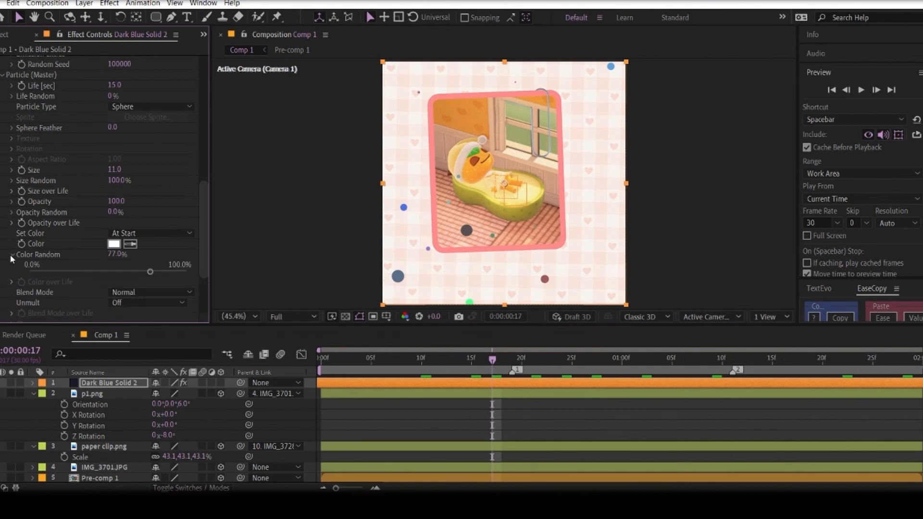
pyautogui.click(116, 254)
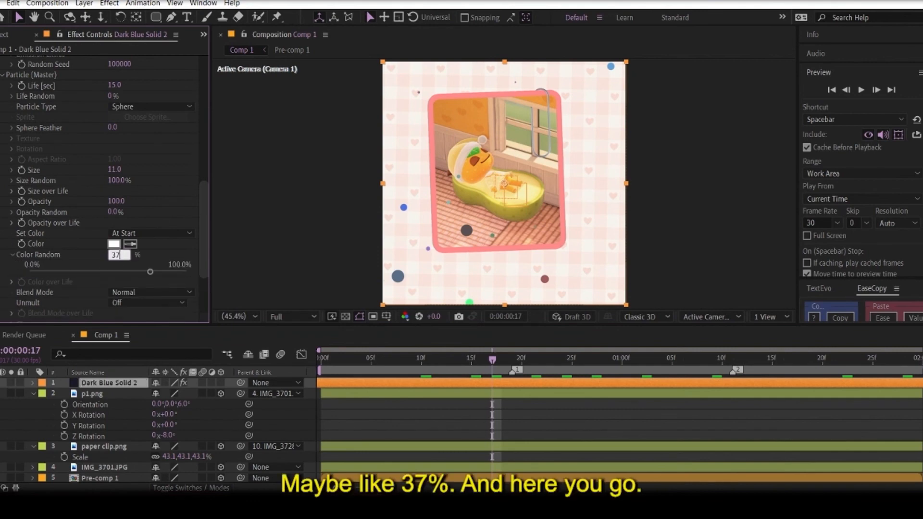